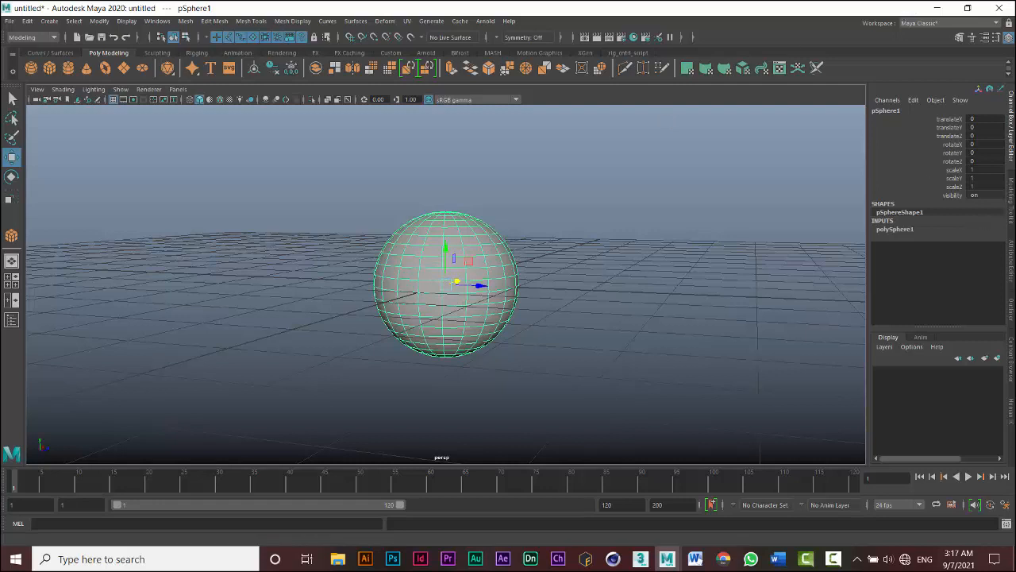
# - Open the Modeling Toolkit and move the sphere upward
pyautogui.click(958, 40)
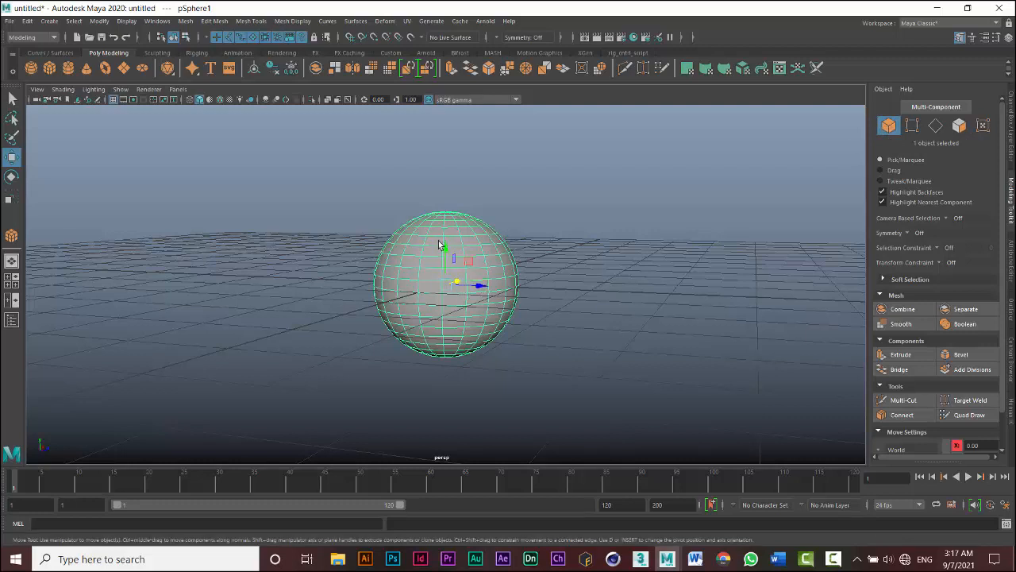
pyautogui.moveTo(445, 248); pyautogui.dragTo(447, 181)
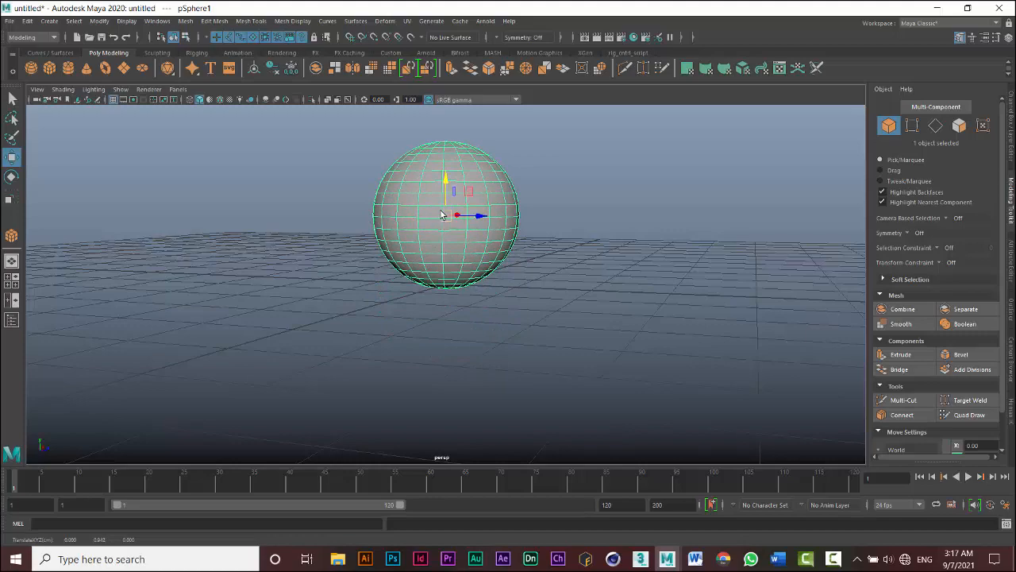
# - Switch the sphere through vertex, edge, face and back to object selection modes
pyautogui.keyDown('alt'); pyautogui.moveTo(441, 225); pyautogui.dragTo(453, 260, button='middle'); pyautogui.keyUp('alt')
pyautogui.keyDown('alt'); pyautogui.moveTo(441, 236); pyautogui.dragTo(467, 267); pyautogui.keyUp('alt')
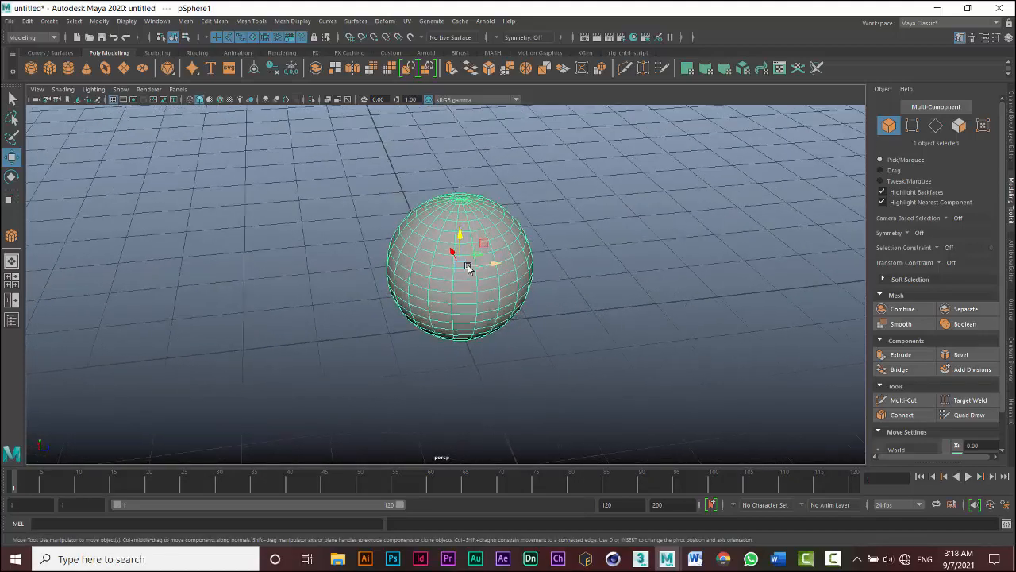
pyautogui.click(184, 36)
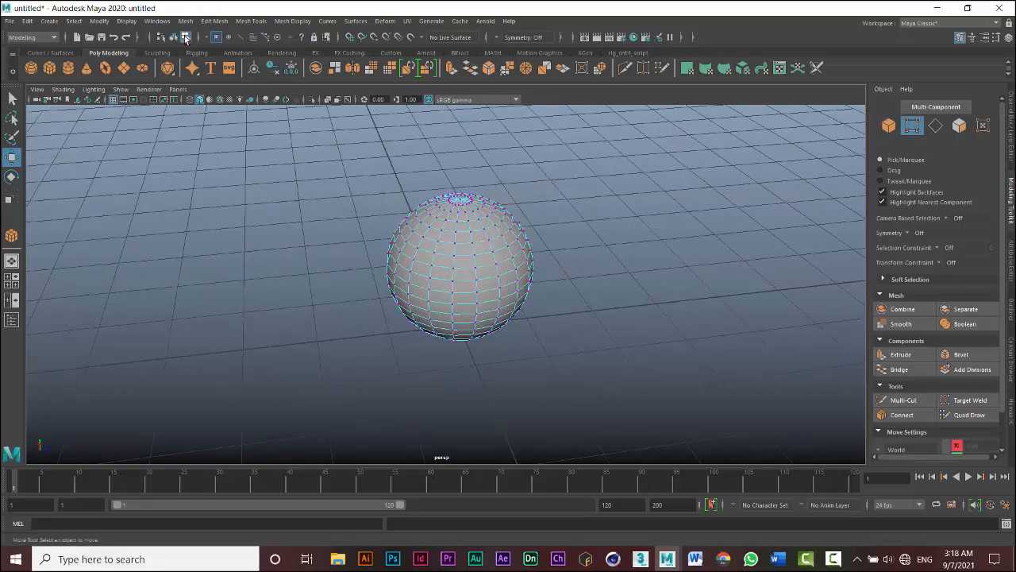
pyautogui.click(241, 37)
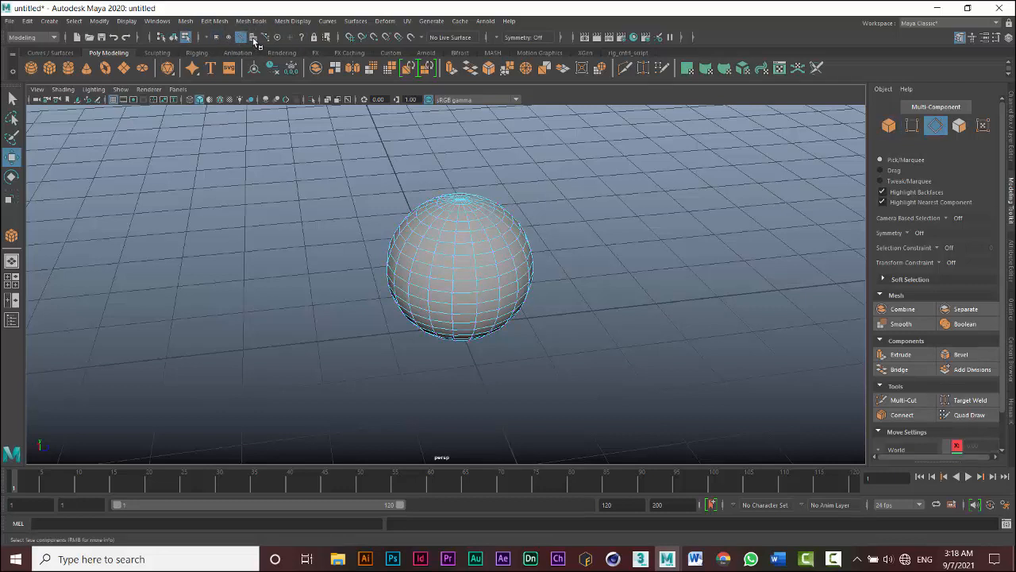
pyautogui.click(253, 37)
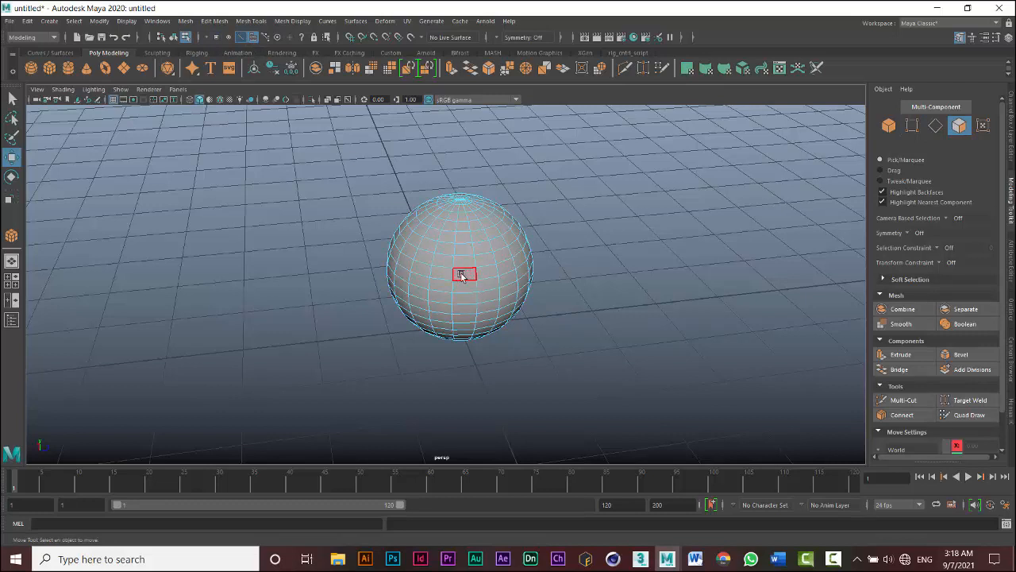
pyautogui.click(241, 38)
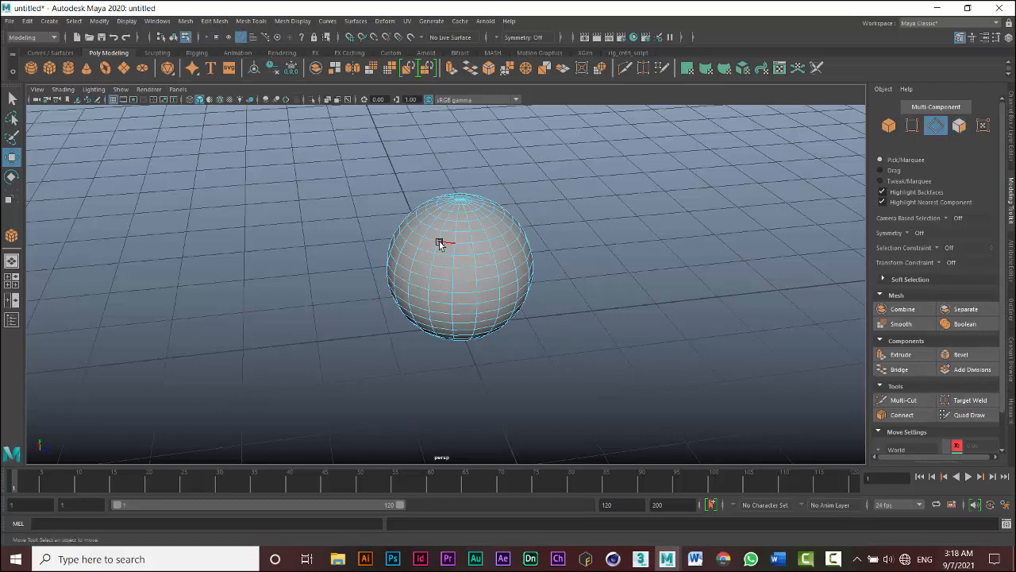
pyautogui.keyDown('shift'); pyautogui.click(229, 37); pyautogui.keyUp('shift')
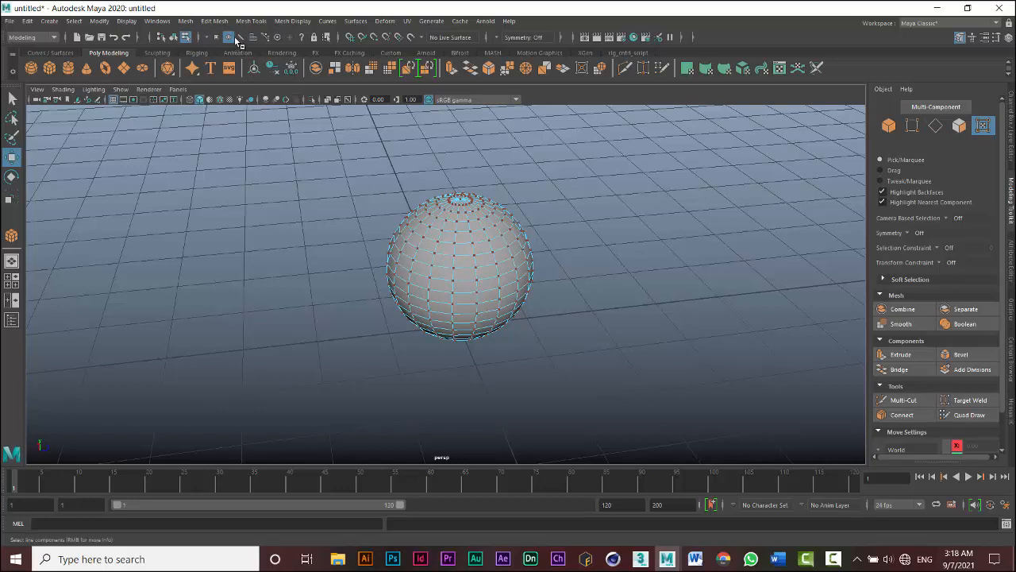
pyautogui.keyDown('shift'); pyautogui.click(228, 37); pyautogui.keyUp('shift')
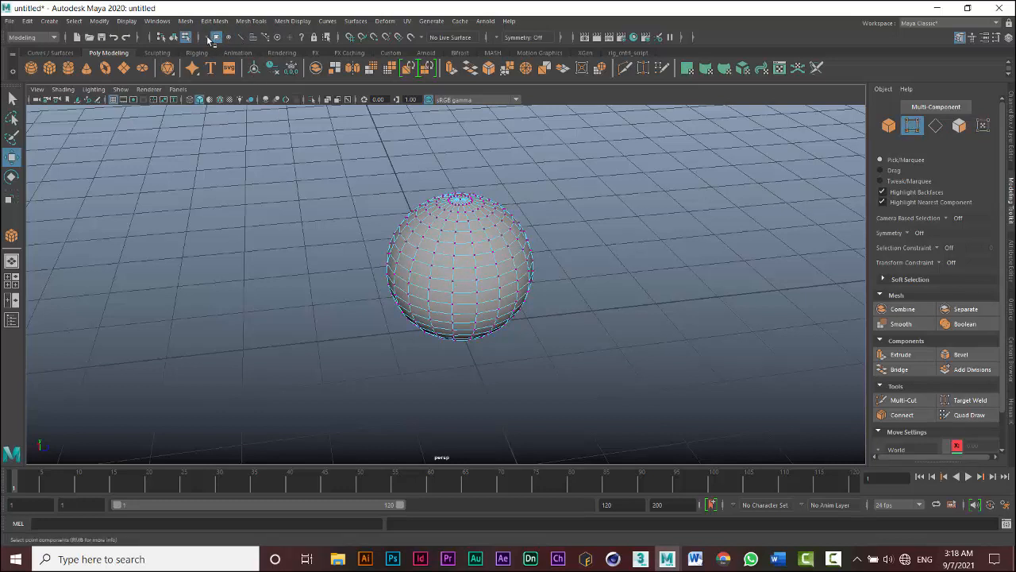
pyautogui.click(173, 36)
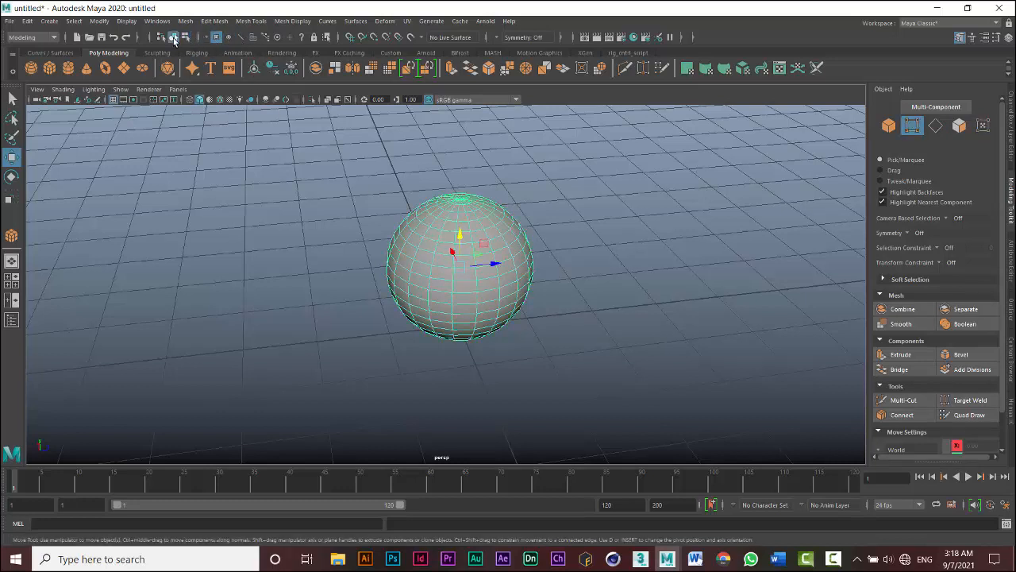
# - Cycle through vertex, edge and face component modes in the Modeling Toolkit, ending in object mode
pyautogui.click(913, 127)
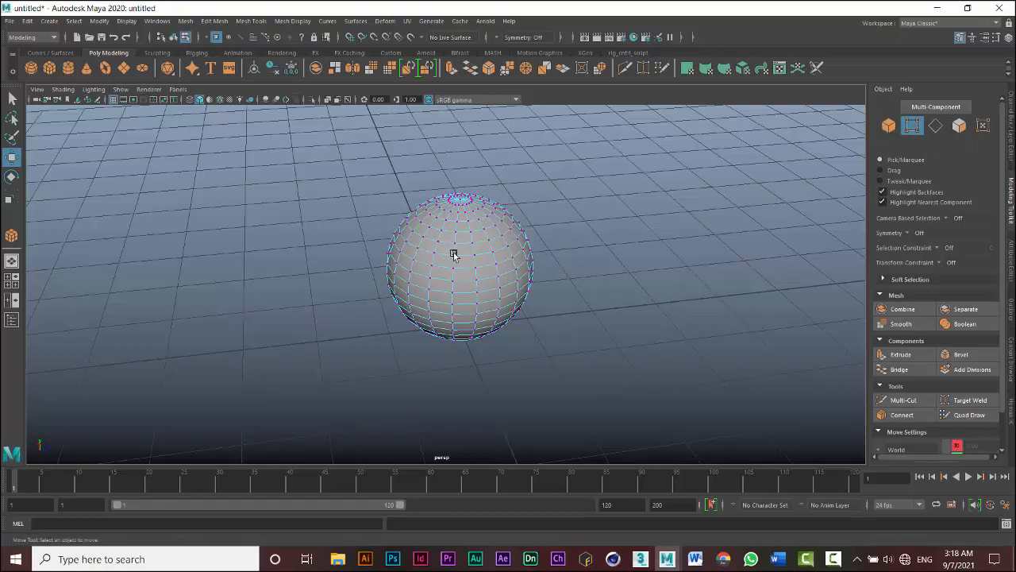
pyautogui.click(941, 129)
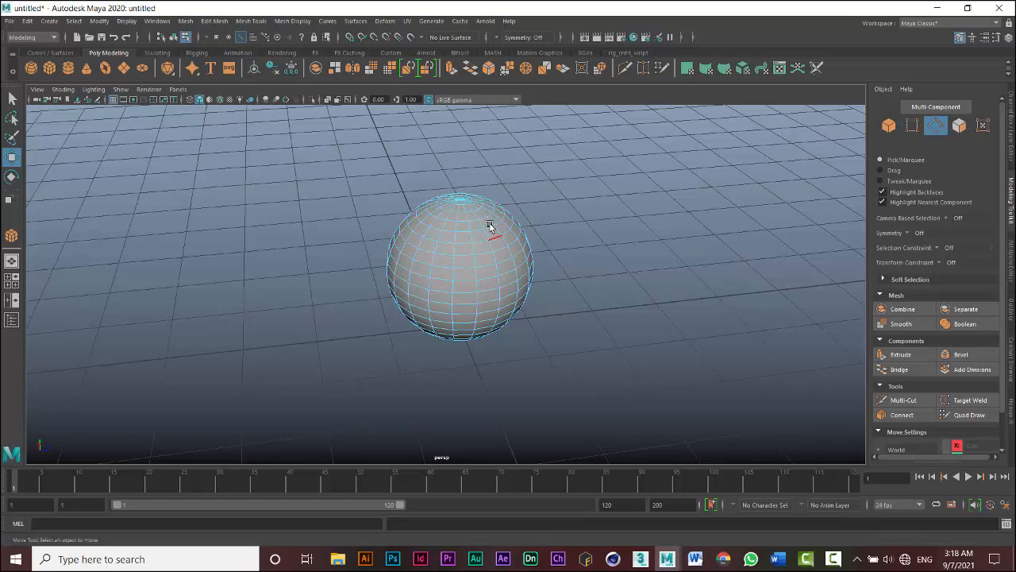
pyautogui.click(959, 126)
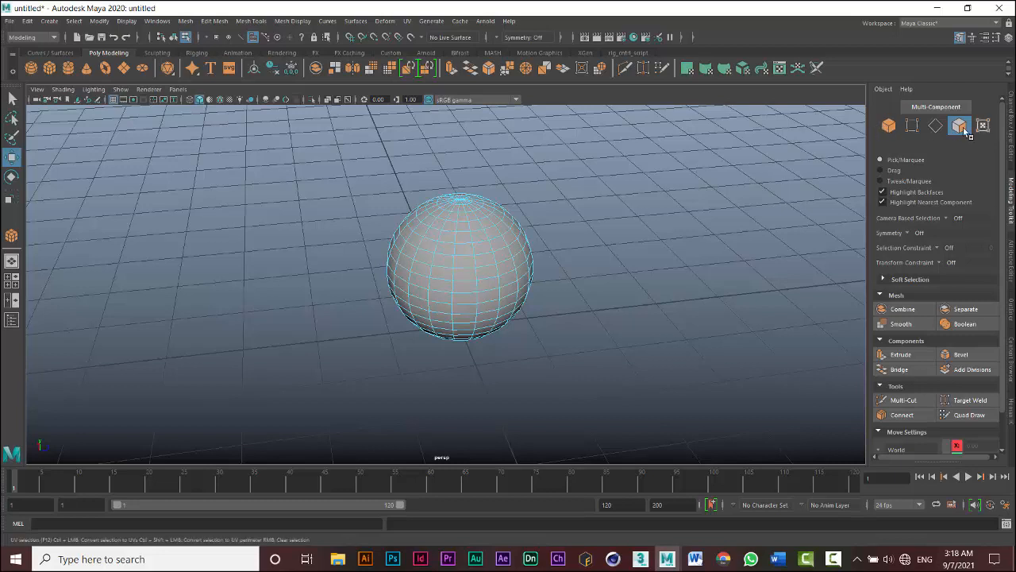
pyautogui.click(889, 125)
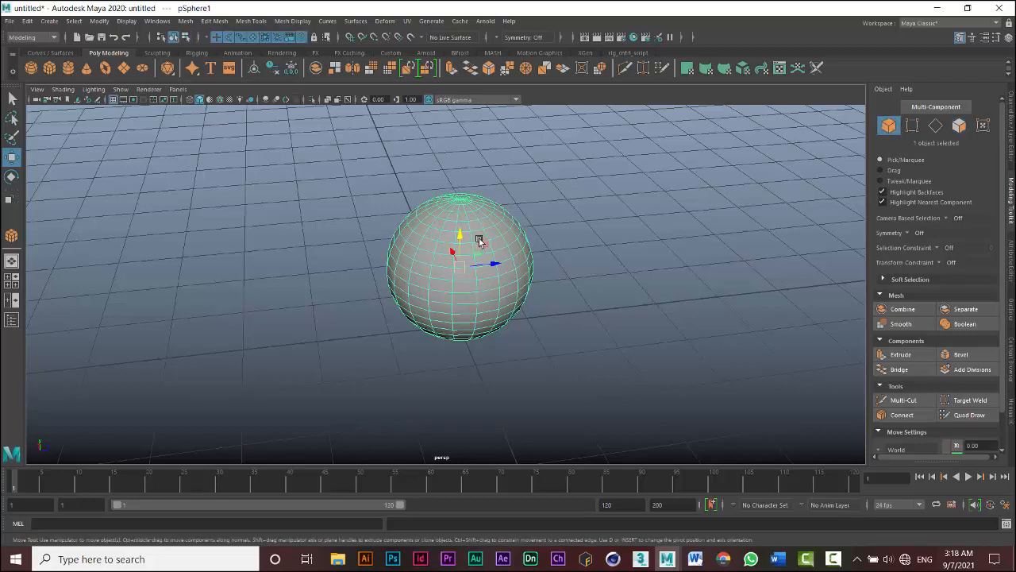
# - Use the marking menu on the sphere to enter edge mode, then return to object mode
pyautogui.rightClick(475, 225)
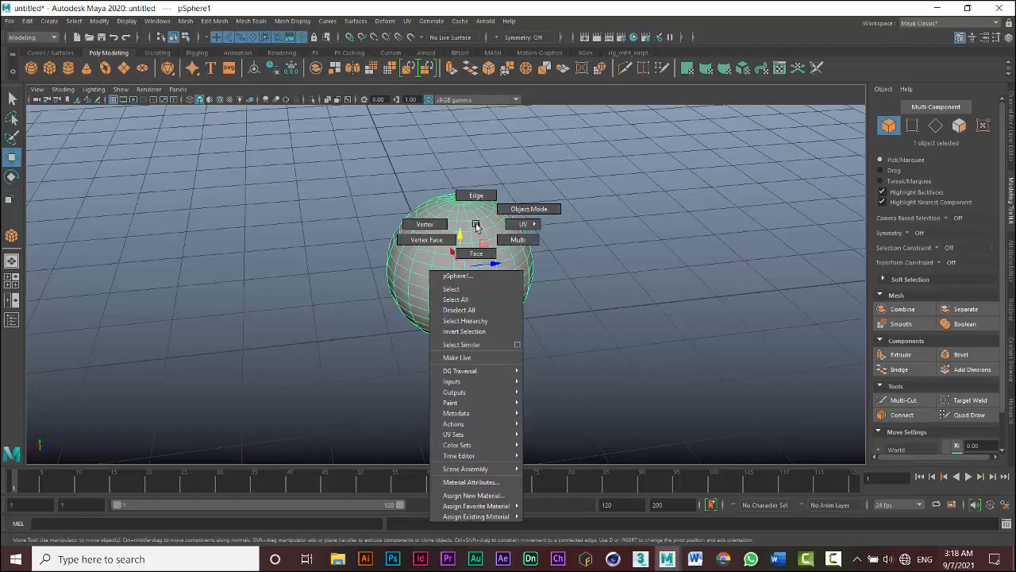
pyautogui.moveTo(477, 227); pyautogui.dragTo(476, 197, button='right')
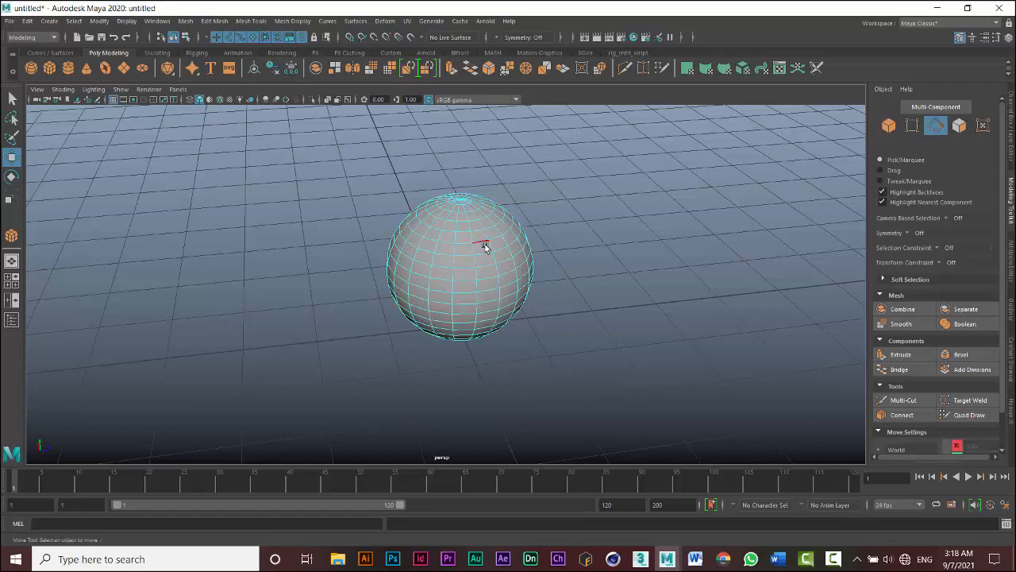
pyautogui.moveTo(474, 251); pyautogui.dragTo(517, 236, button='right')
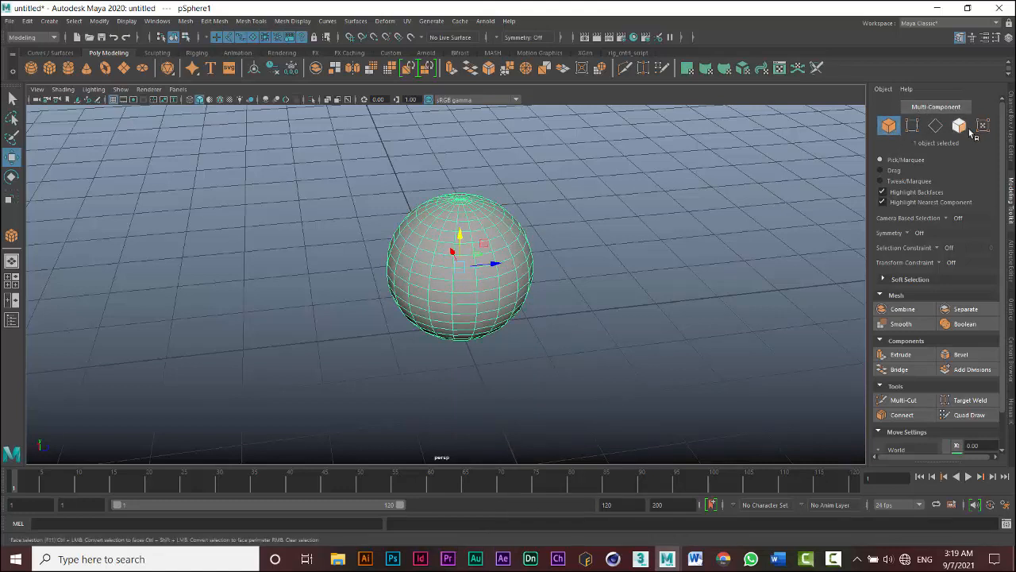
# - Enable Multi-Component mode and select a single vertex on the sphere
pyautogui.click(929, 108)
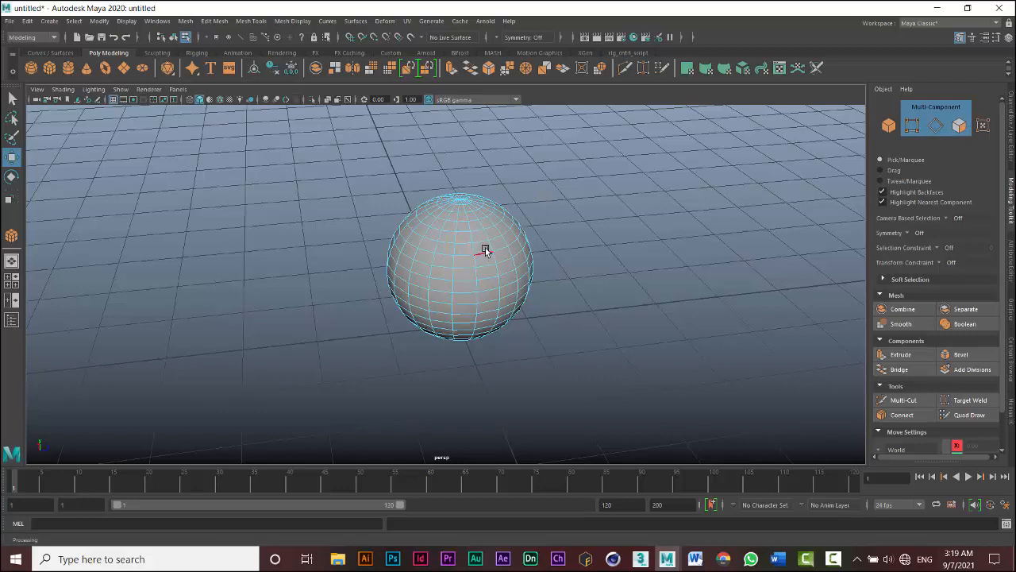
pyautogui.scroll(5, 485, 248)
pyautogui.scroll(3, 484, 243)
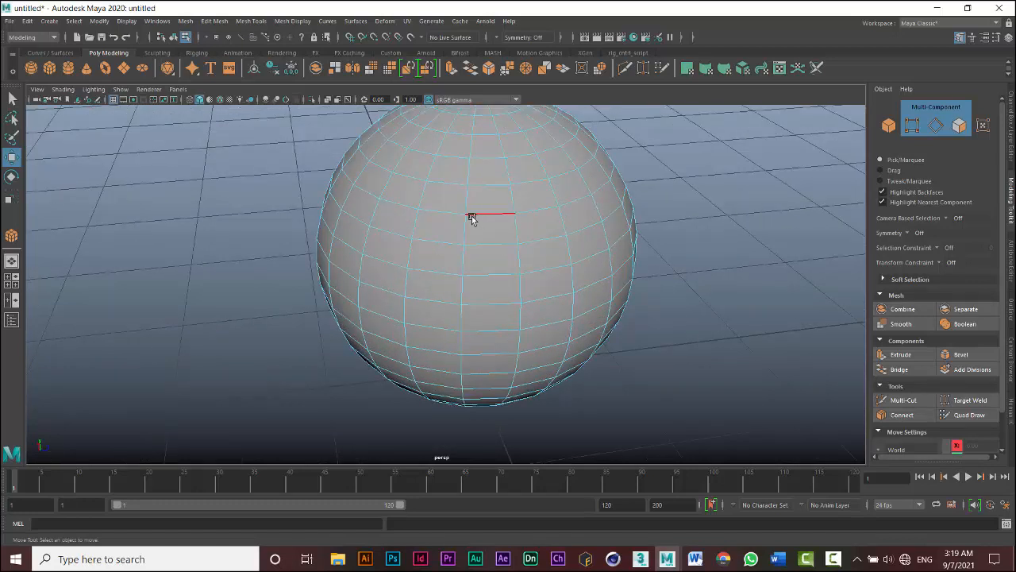
pyautogui.click(466, 214)
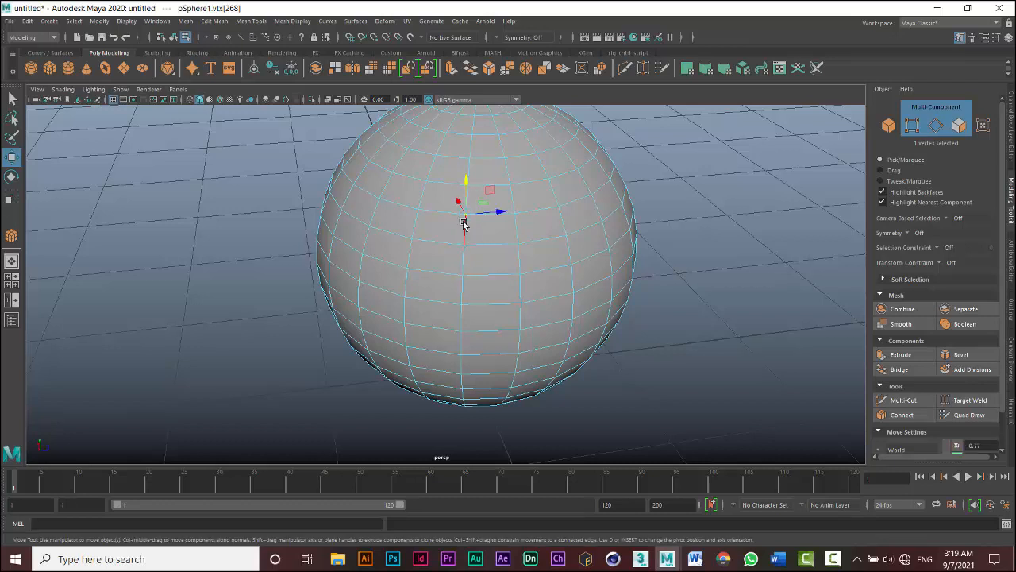
pyautogui.moveTo(491, 192)
pyautogui.mouseDown()
pyautogui.moveTo(439, 193)
pyautogui.moveTo(525, 191)
pyautogui.moveTo(486, 192)
pyautogui.mouseUp()
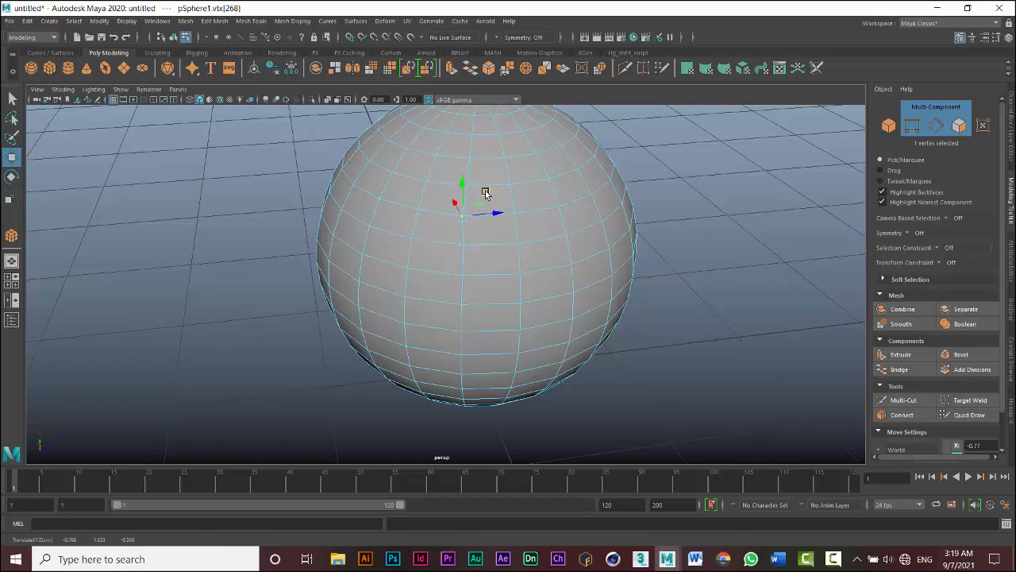
# - Select a face on the sphere, move it, and undo the move
pyautogui.click(498, 227)
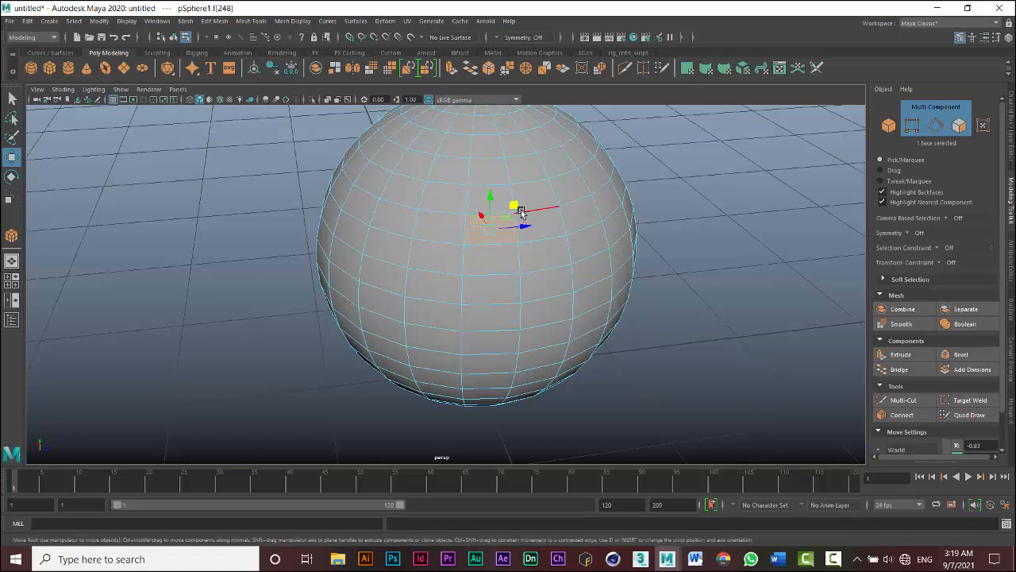
pyautogui.moveTo(520, 211); pyautogui.dragTo(498, 225)
pyautogui.hotkey('ctrl', 'z')
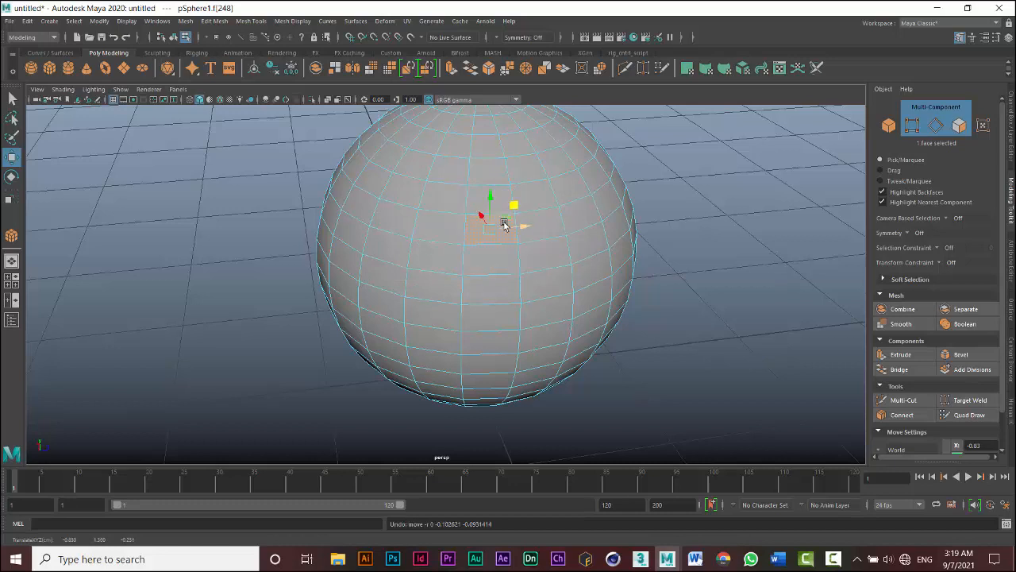
# - Select an edge on the sphere, move it, and undo the move
pyautogui.click(562, 222)
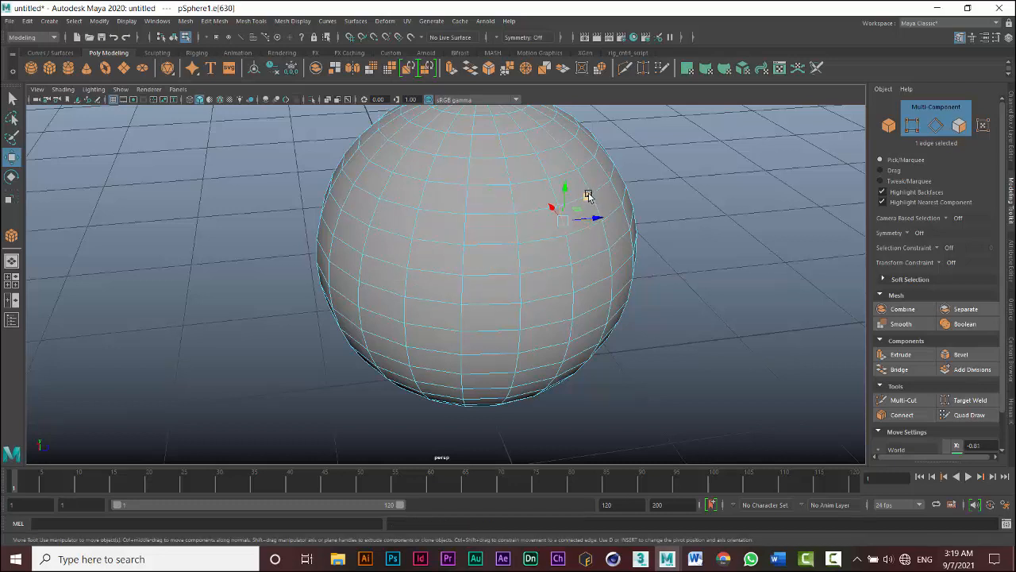
pyautogui.moveTo(588, 196); pyautogui.dragTo(567, 194)
pyautogui.hotkey('ctrl', 'z')
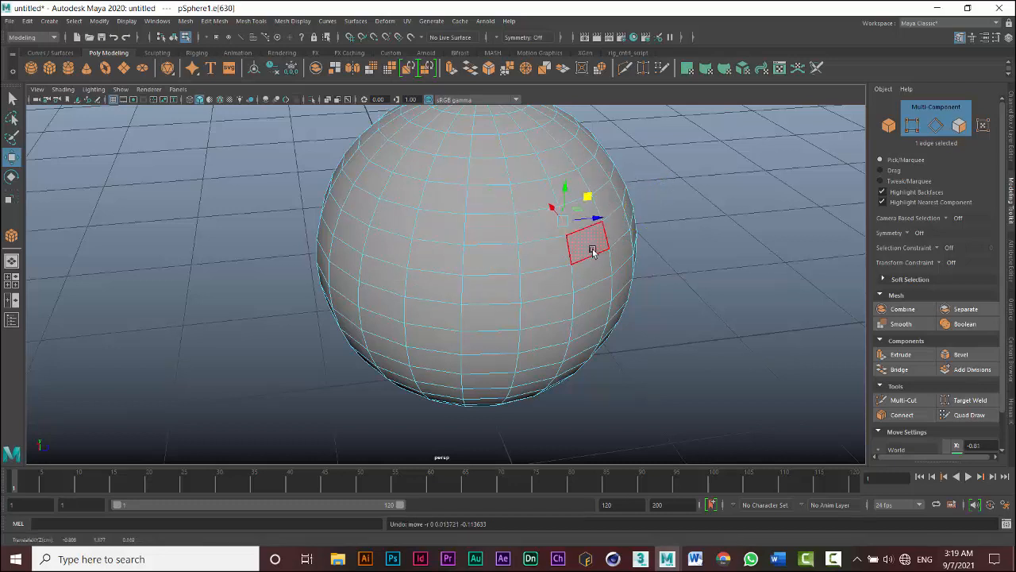
# - Leave Multi-Component mode and marquee-select vertices on the sphere's upper right in vertex mode
pyautogui.click(941, 111)
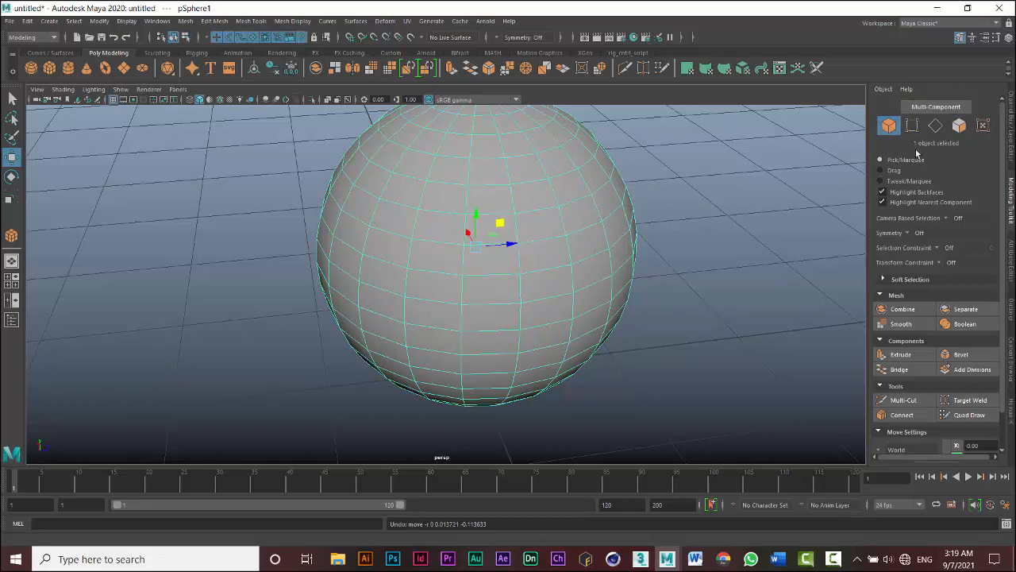
pyautogui.scroll(-4, 499, 209)
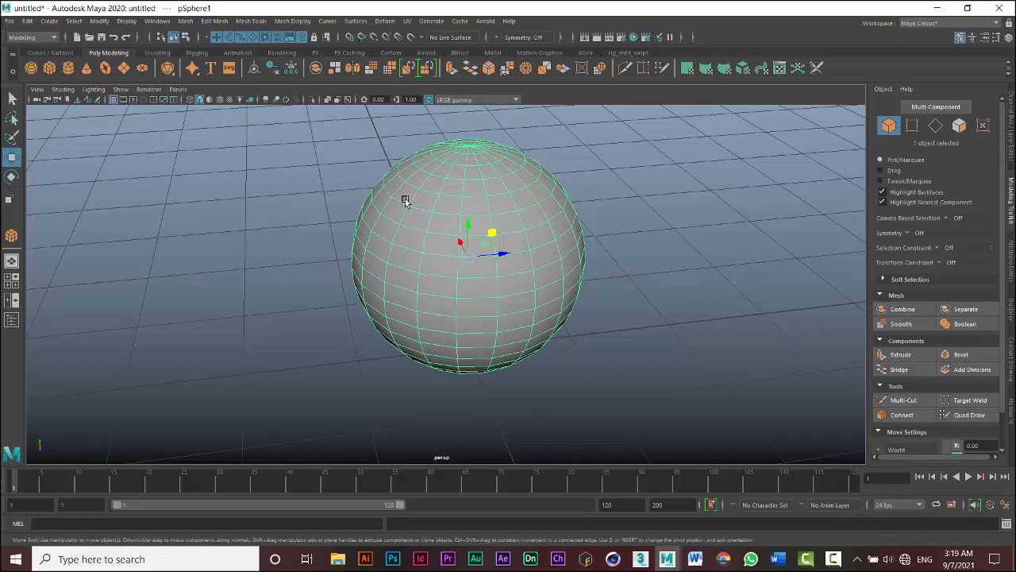
pyautogui.click(919, 132)
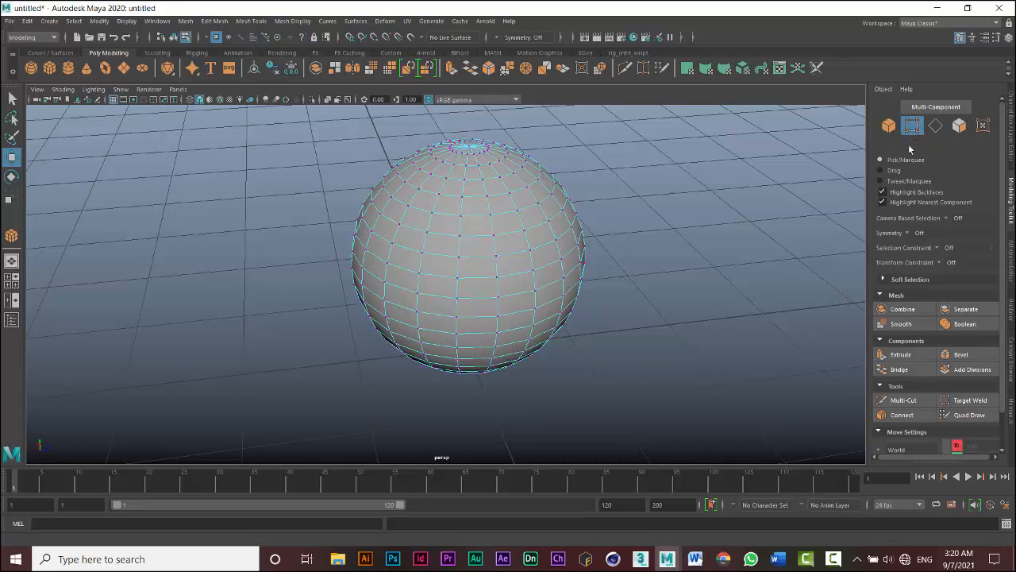
pyautogui.moveTo(647, 194); pyautogui.dragTo(436, 256)
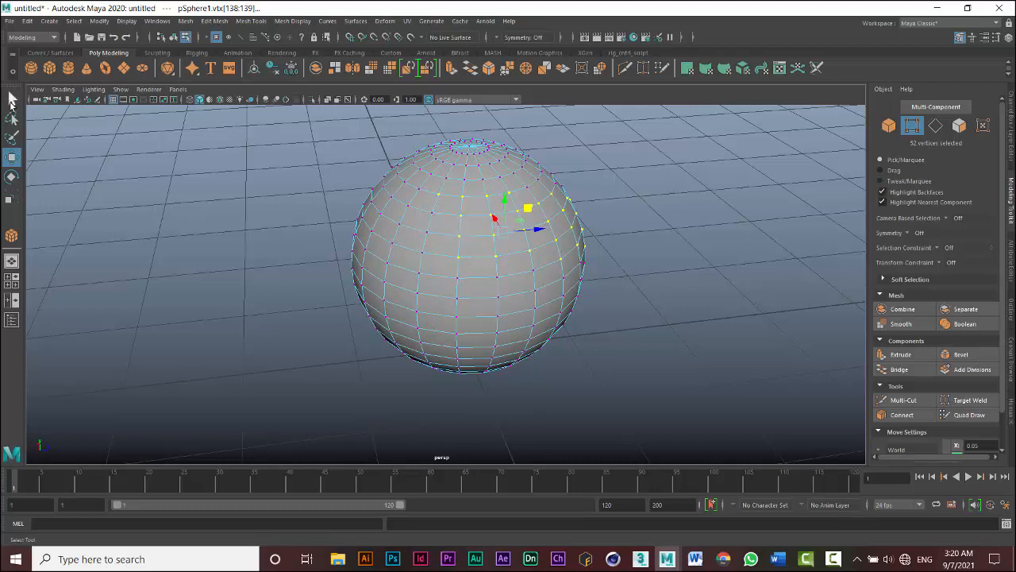
# - Set the selection style to Drag and paint-select vertices across the sphere's right side
pyautogui.click(767, 170)
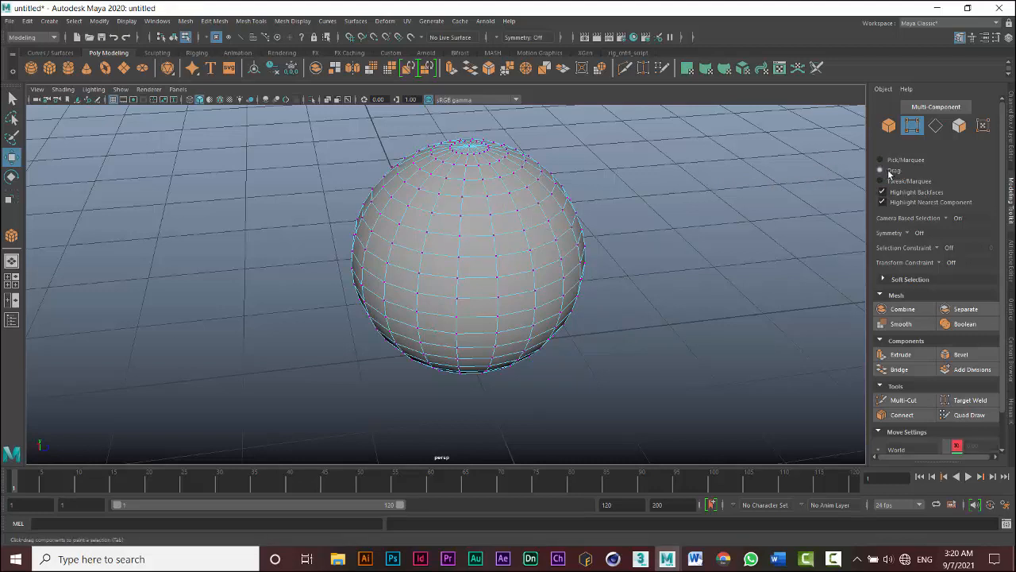
pyautogui.moveTo(594, 192)
pyautogui.mouseDown()
pyautogui.moveTo(444, 258)
pyautogui.moveTo(500, 261)
pyautogui.moveTo(461, 227)
pyautogui.moveTo(474, 207)
pyautogui.moveTo(538, 198)
pyautogui.moveTo(521, 194)
pyautogui.moveTo(463, 202)
pyautogui.moveTo(506, 296)
pyautogui.moveTo(564, 255)
pyautogui.mouseUp()
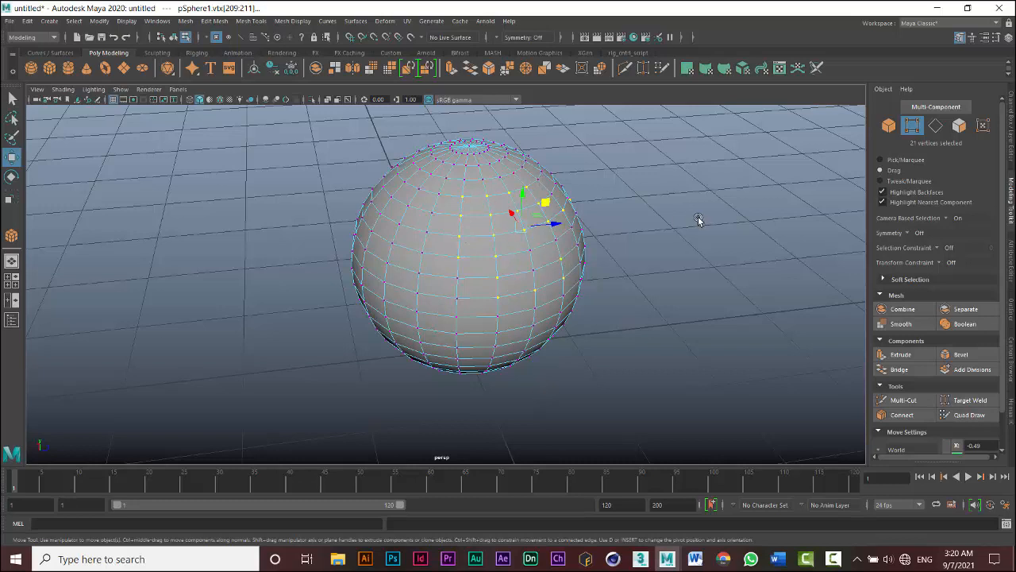
pyautogui.moveTo(695, 219)
pyautogui.mouseDown()
pyautogui.moveTo(688, 194)
pyautogui.moveTo(476, 318)
pyautogui.moveTo(480, 235)
pyautogui.moveTo(551, 226)
pyautogui.moveTo(510, 224)
pyautogui.moveTo(536, 284)
pyautogui.mouseUp()
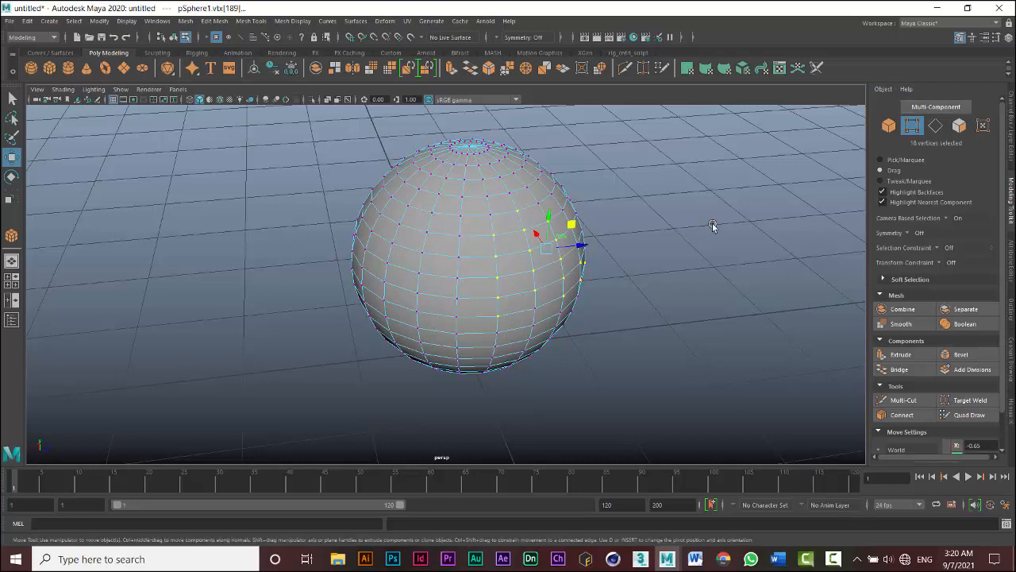
# - Drag-select faces on the sphere in face mode, then set the selection style to Tweak/Marquee
pyautogui.click(959, 127)
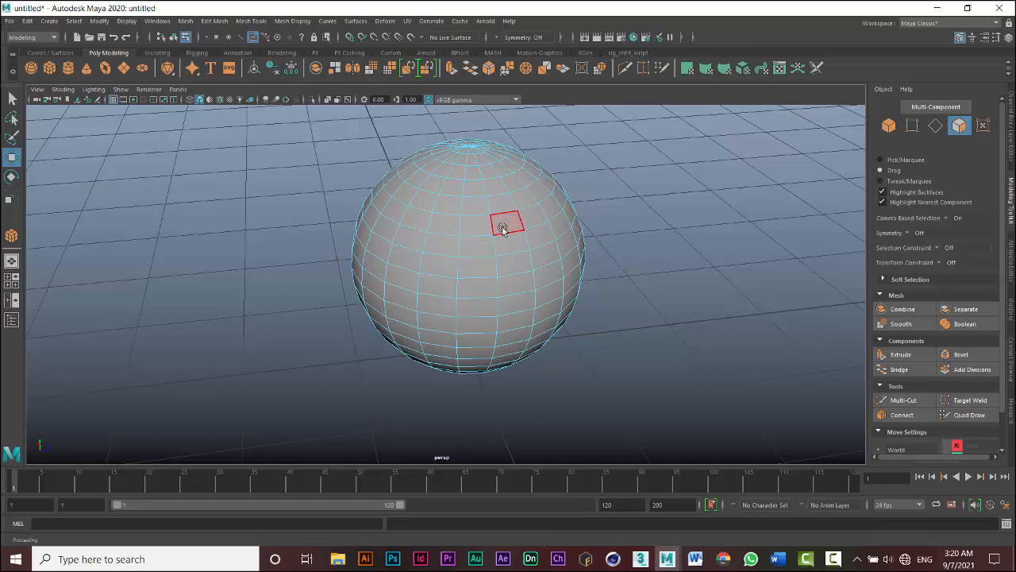
pyautogui.moveTo(501, 226); pyautogui.dragTo(514, 270)
pyautogui.moveTo(470, 271)
pyautogui.mouseDown()
pyautogui.moveTo(476, 238)
pyautogui.moveTo(458, 224)
pyautogui.moveTo(439, 264)
pyautogui.moveTo(481, 281)
pyautogui.moveTo(481, 325)
pyautogui.moveTo(517, 325)
pyautogui.moveTo(446, 333)
pyautogui.mouseUp()
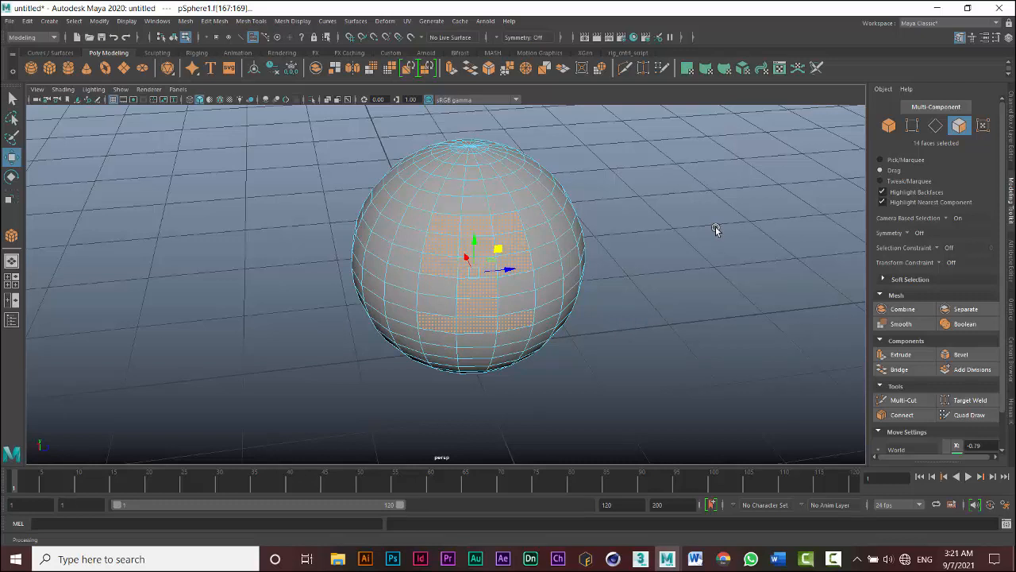
pyautogui.click(654, 232)
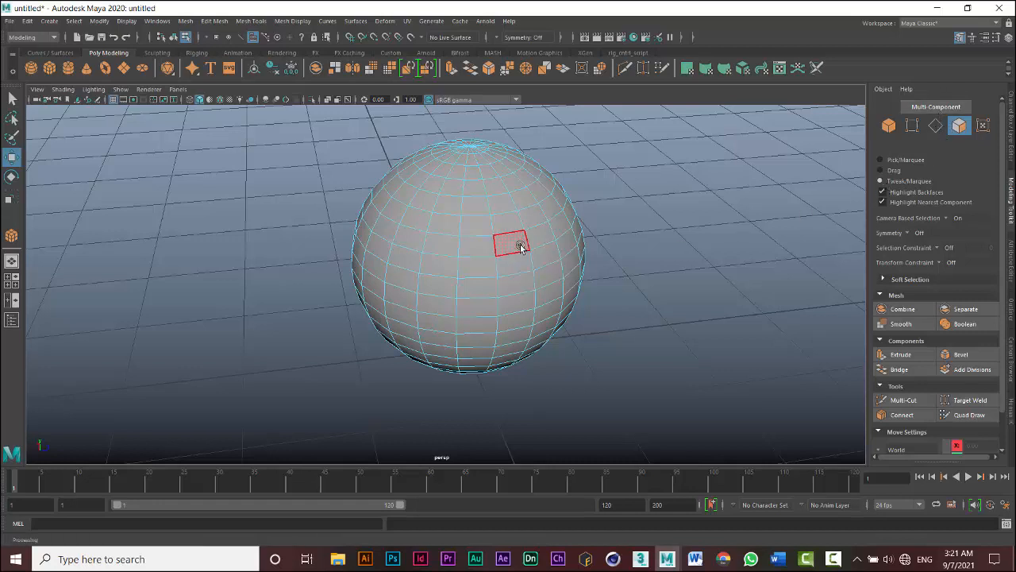
# - Switch on Multi-Component mode and select a single face in the middle of the sphere
pyautogui.click(926, 108)
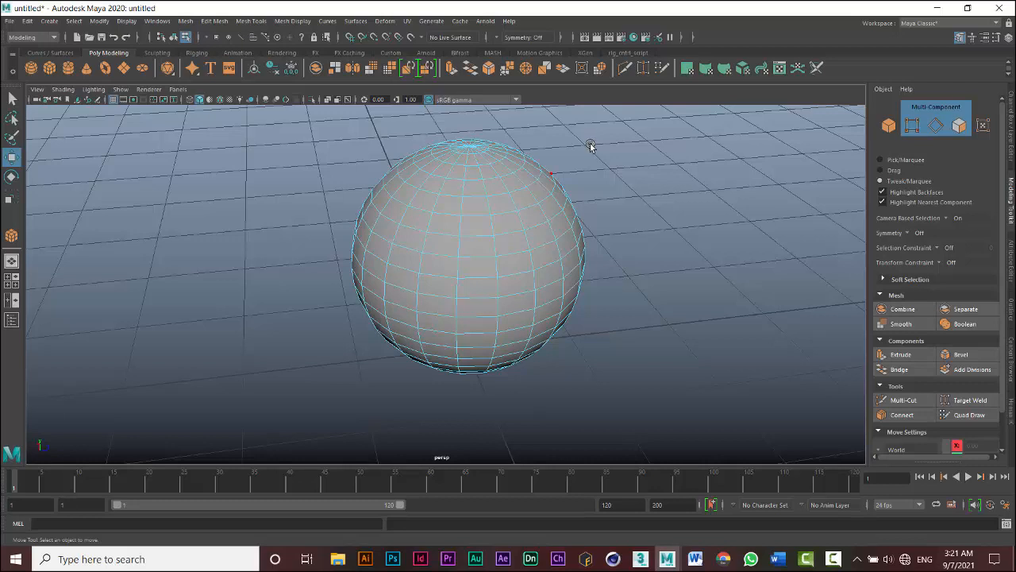
pyautogui.click(505, 227)
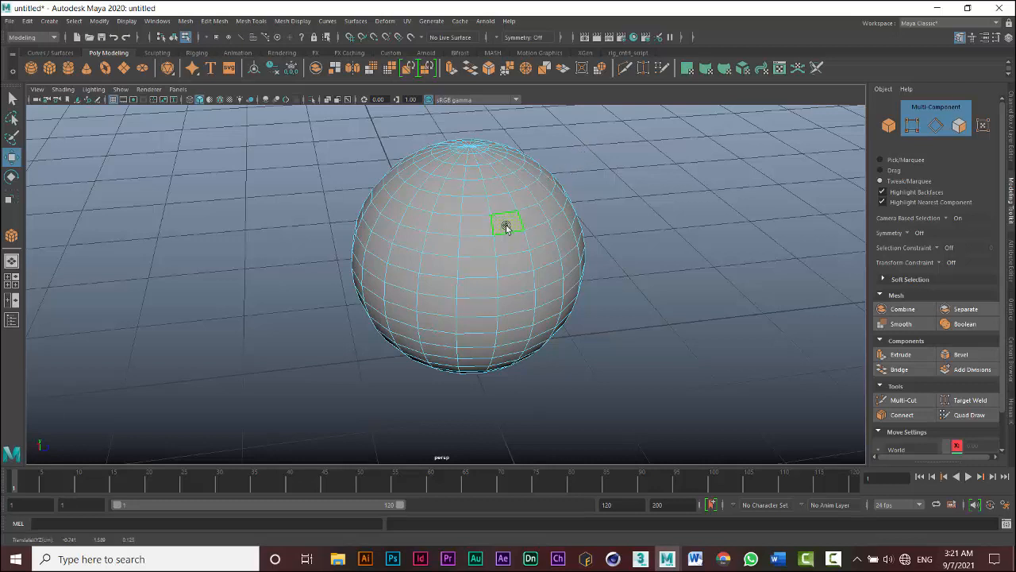
pyautogui.click(512, 243)
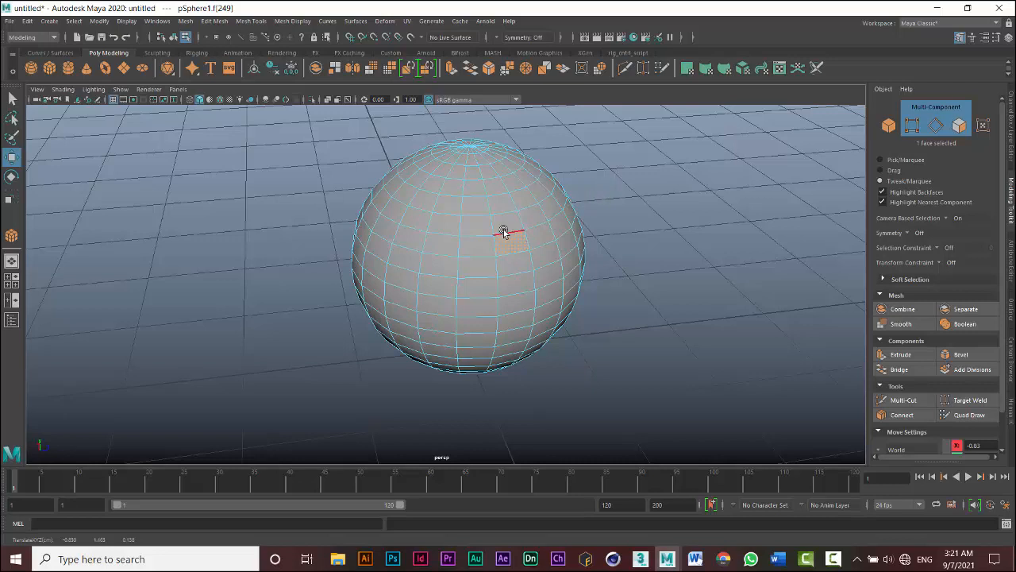
pyautogui.scroll(2, 496, 135)
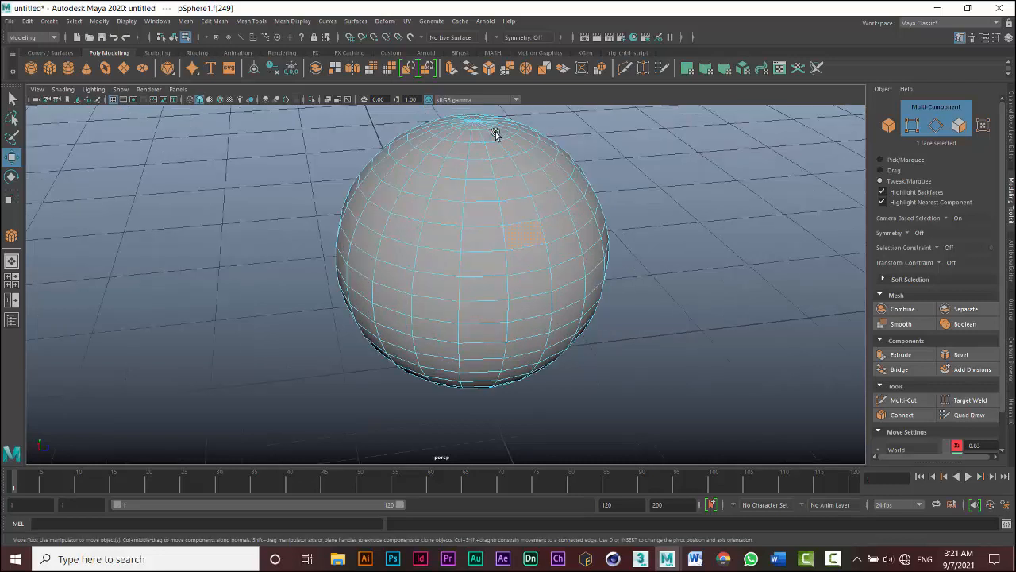
# - Tweak-drag an edge on the sphere's right side outward, then undo the tweaks
pyautogui.moveTo(623, 221); pyautogui.dragTo(633, 193)
pyautogui.moveTo(636, 237)
pyautogui.mouseDown()
pyautogui.moveTo(694, 256)
pyautogui.moveTo(651, 246)
pyautogui.mouseUp()
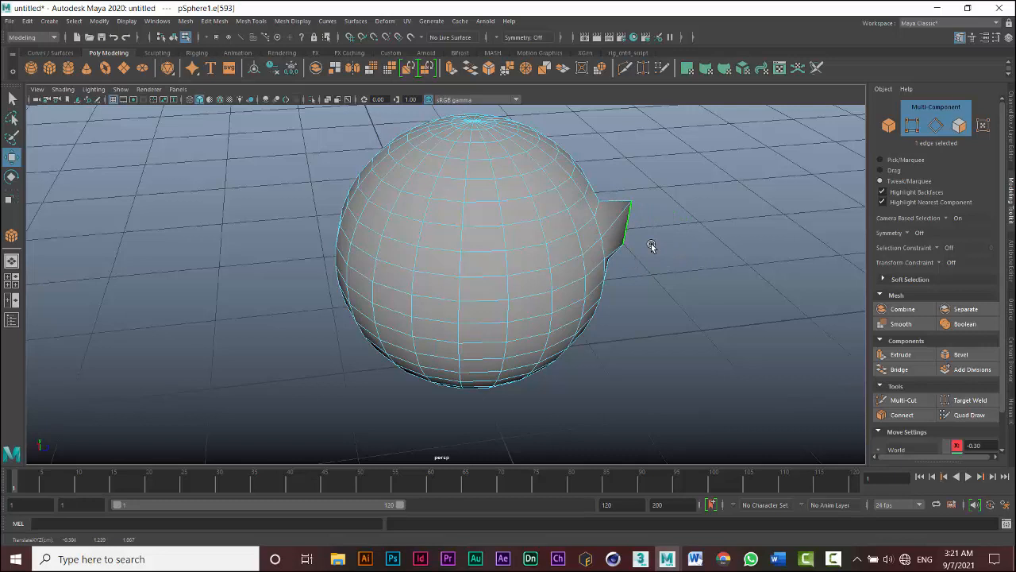
pyautogui.hotkey('ctrl', 'z')
pyautogui.hotkey('ctrl', 'z')
pyautogui.hotkey('ctrl', 'z')
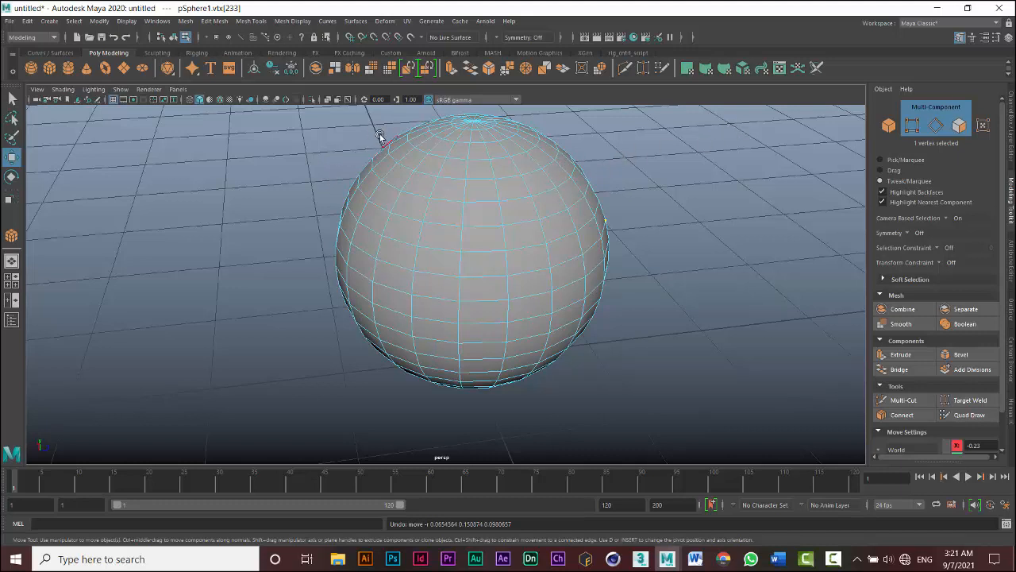
# - Switch to face mode, tweak-drag a face at the sphere's upper left outward, and undo it
pyautogui.click(959, 125)
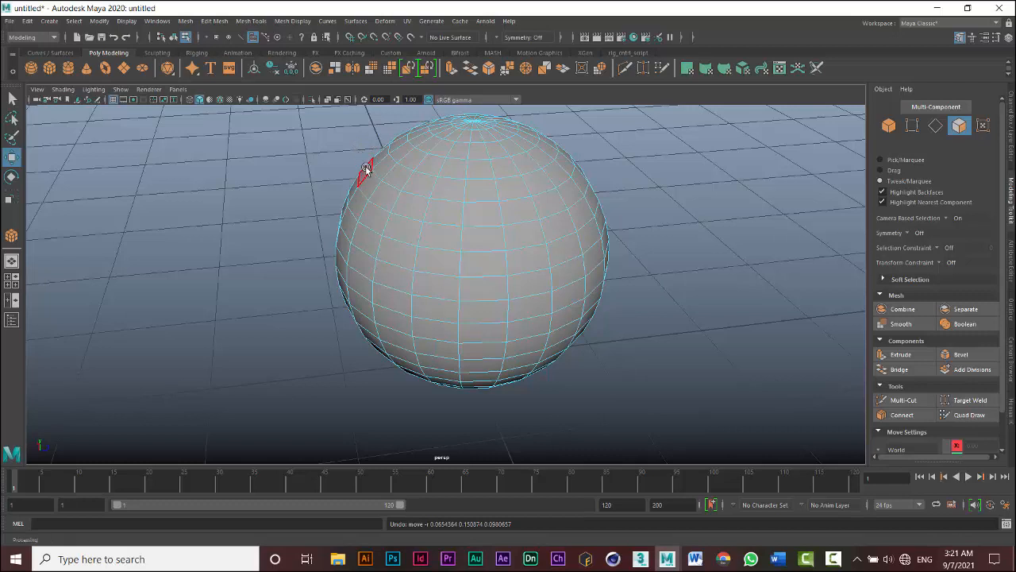
pyautogui.moveTo(352, 154)
pyautogui.mouseDown()
pyautogui.moveTo(298, 141)
pyautogui.moveTo(338, 151)
pyautogui.moveTo(327, 155)
pyautogui.moveTo(310, 150)
pyautogui.moveTo(340, 149)
pyautogui.mouseUp()
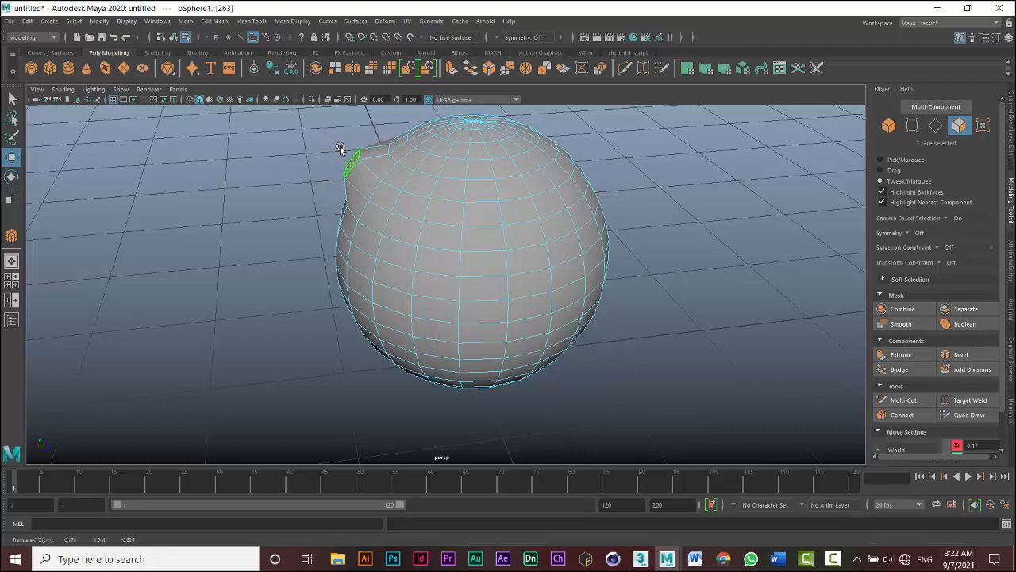
pyautogui.hotkey('ctrl', 'z')
# - Select a band of about 14 faces across the sphere's upper left side
pyautogui.click(388, 201)
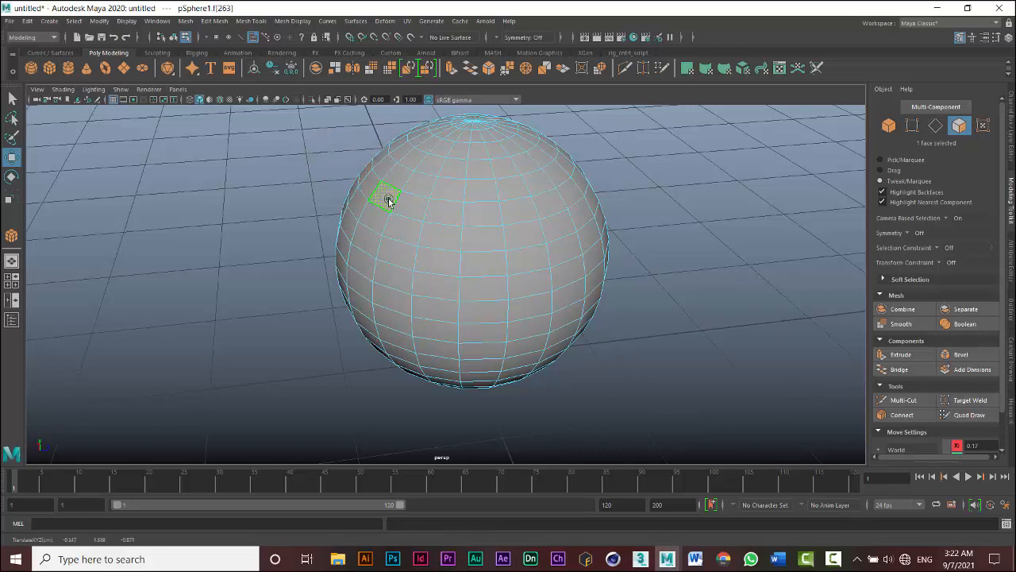
pyautogui.keyDown('shift'); pyautogui.click(412, 208); pyautogui.keyUp('shift')
pyautogui.keyDown('shift'); pyautogui.click(447, 213); pyautogui.keyUp('shift')
pyautogui.keyDown('shift'); pyautogui.click(451, 235); pyautogui.keyUp('shift')
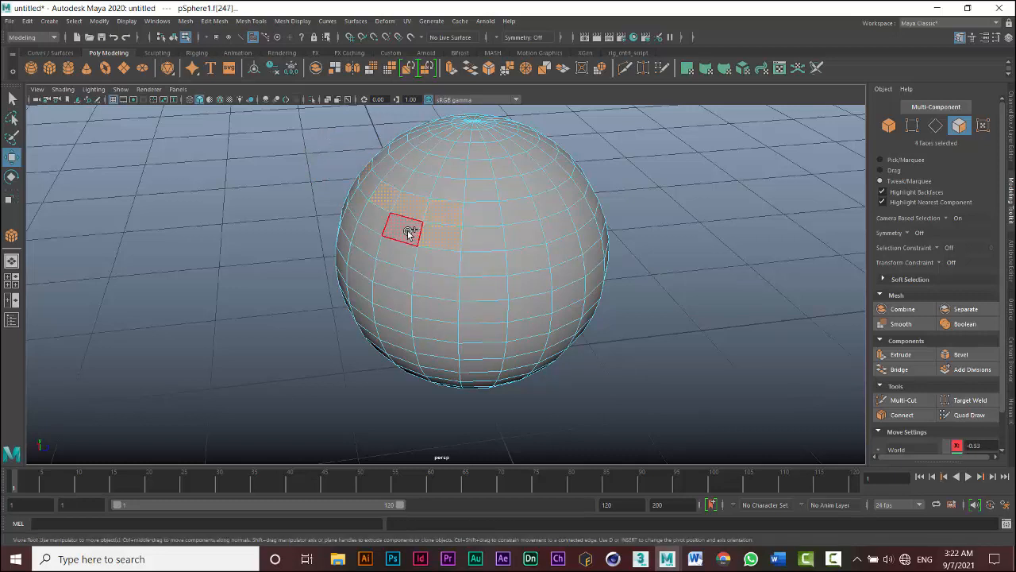
pyautogui.keyDown('shift'); pyautogui.click(411, 233); pyautogui.keyUp('shift')
pyautogui.keyDown('shift'); pyautogui.click(475, 236); pyautogui.keyUp('shift')
pyautogui.keyDown('shift'); pyautogui.click(479, 219); pyautogui.keyUp('shift')
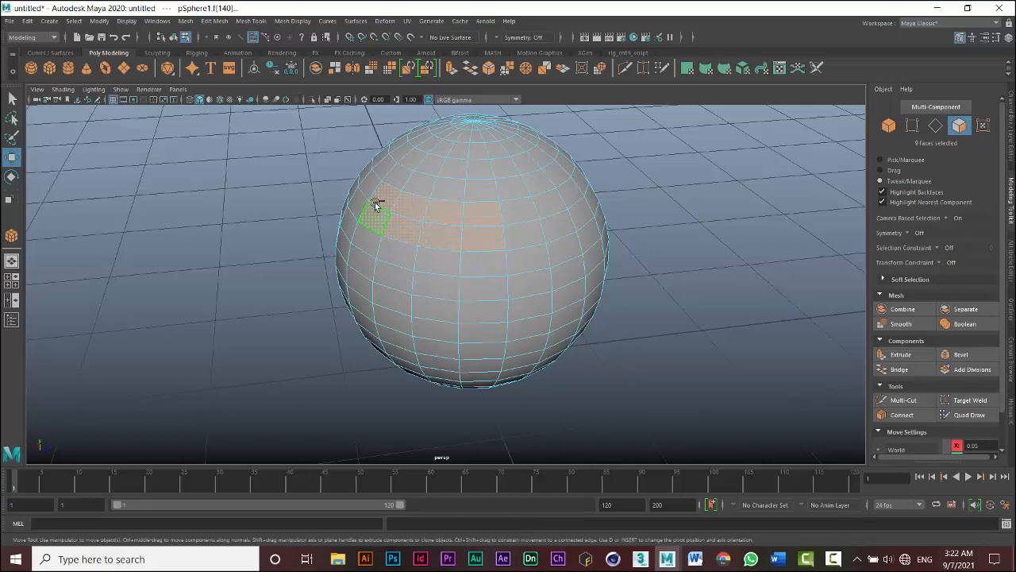
pyautogui.keyDown('shift'); pyautogui.click(373, 208); pyautogui.keyUp('shift')
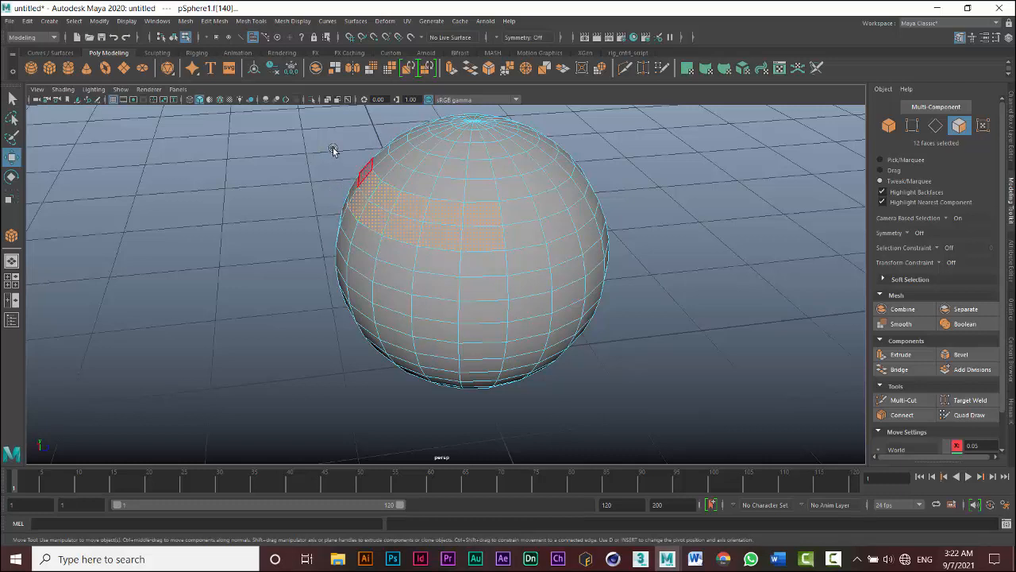
pyautogui.keyDown('shift'); pyautogui.click(364, 172); pyautogui.keyUp('shift')
# - Move the selected faces out to the left, try rotating the end face with the Rotate tool, and undo these changes
pyautogui.moveTo(348, 168); pyautogui.dragTo(263, 151)
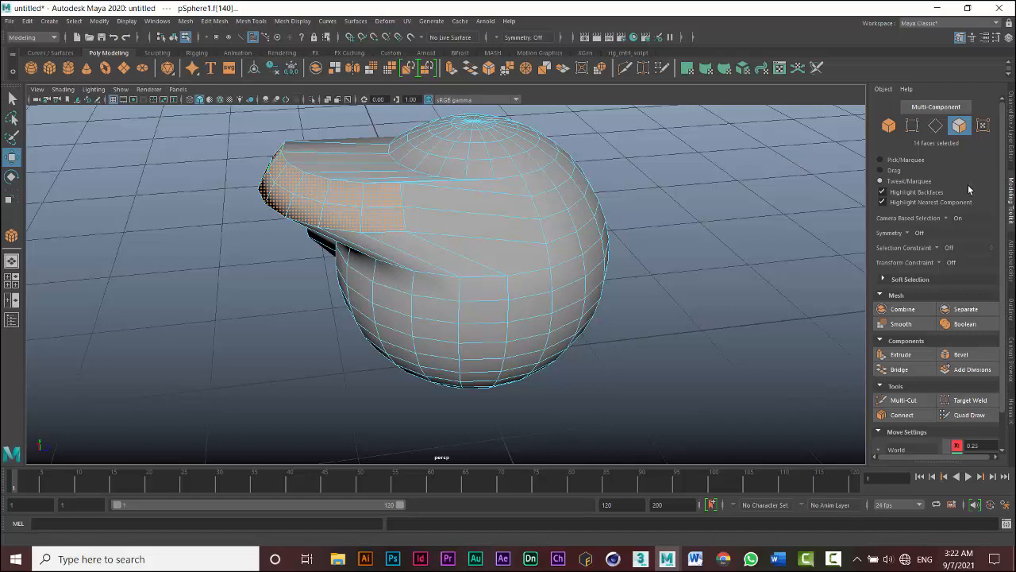
pyautogui.moveTo(223, 250); pyautogui.dragTo(201, 227, button='middle')
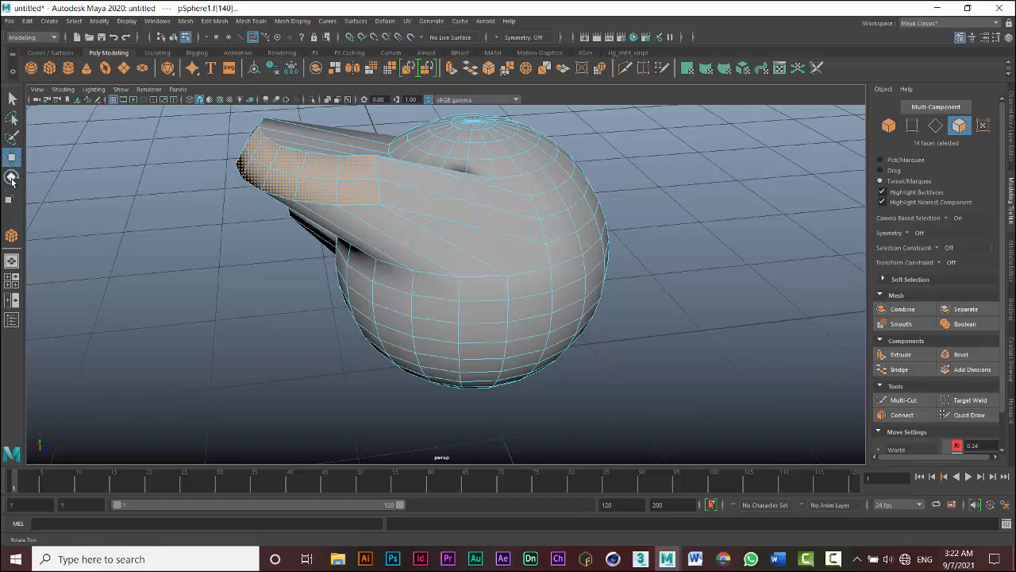
pyautogui.click(12, 178)
pyautogui.click(182, 210)
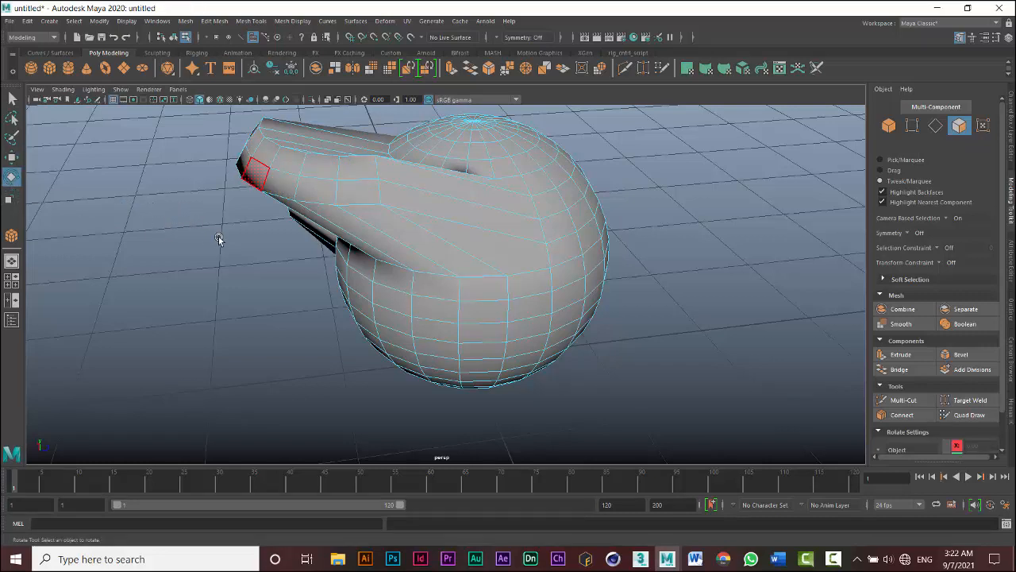
pyautogui.click(248, 184)
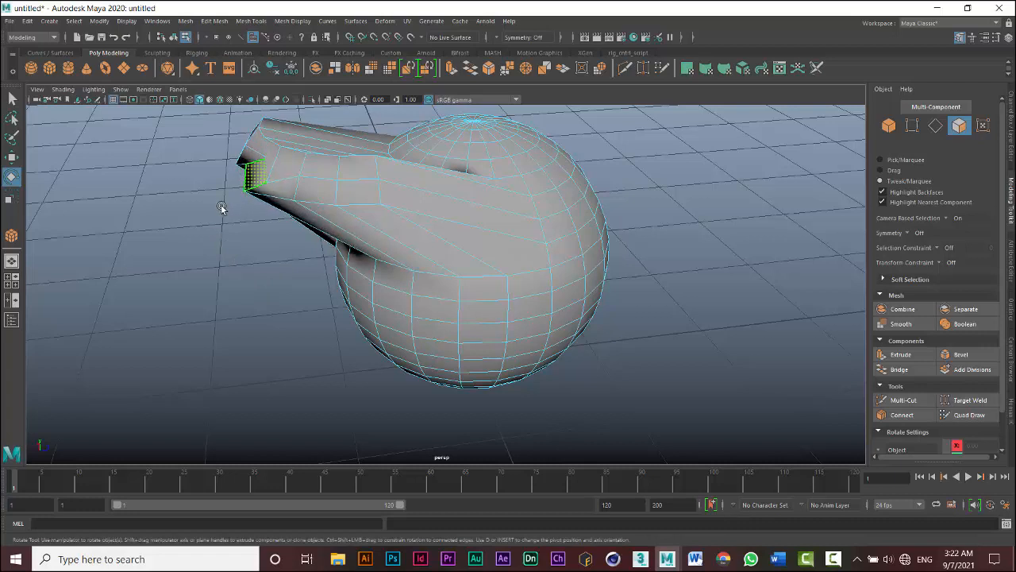
pyautogui.moveTo(220, 205); pyautogui.dragTo(267, 281)
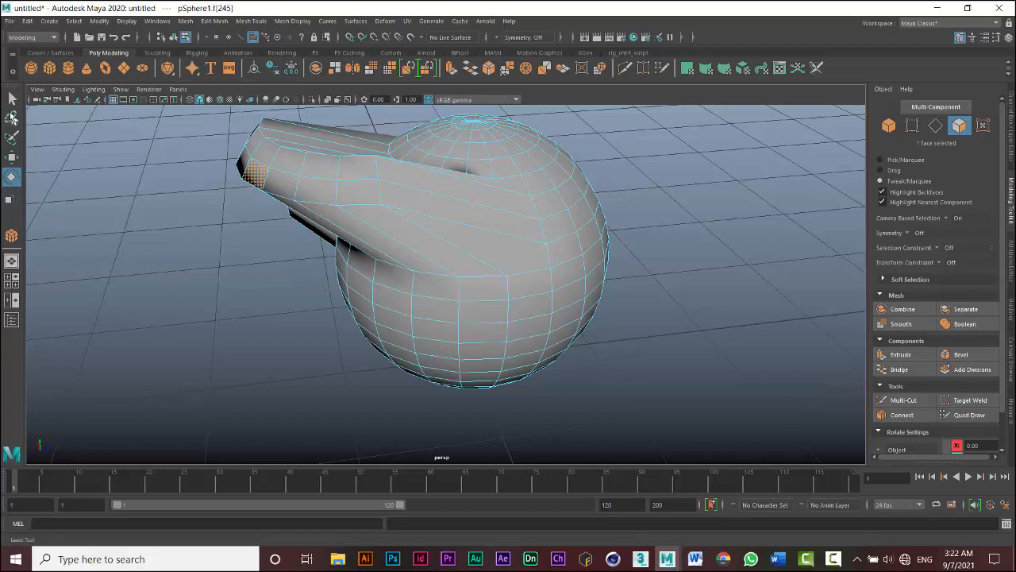
pyautogui.hotkey('ctrl', 'z')
pyautogui.hotkey('ctrl', 'z')
pyautogui.hotkey('ctrl', 'z')
pyautogui.hotkey('ctrl', 'z')
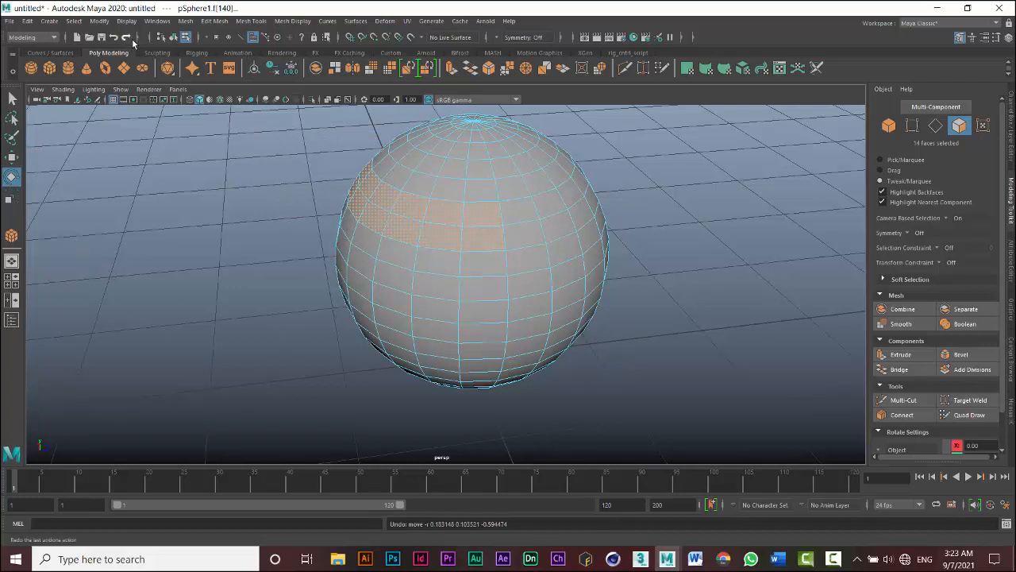
# - Redo the face move and undo it again
pyautogui.click(27, 22)
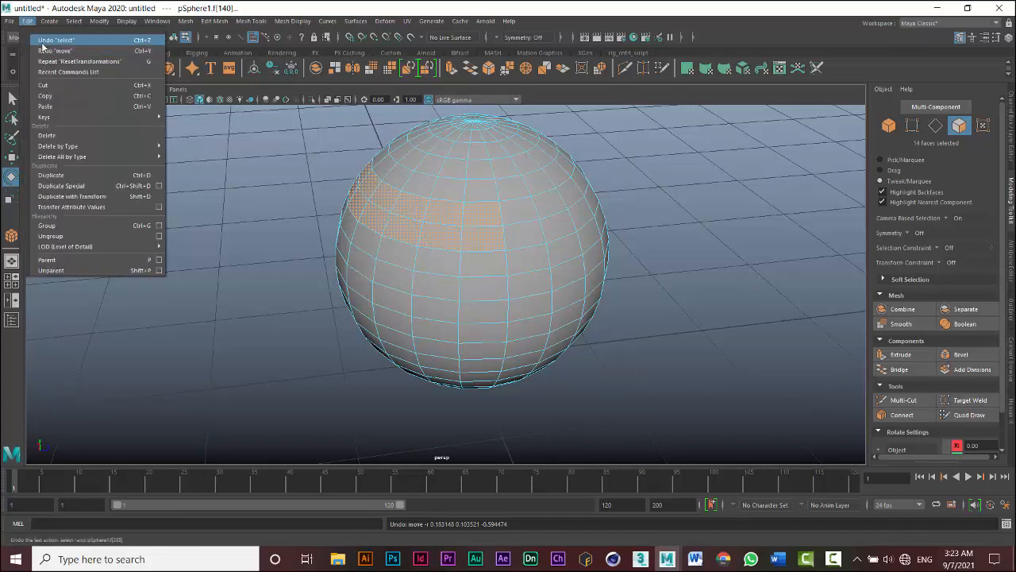
pyautogui.click(27, 22)
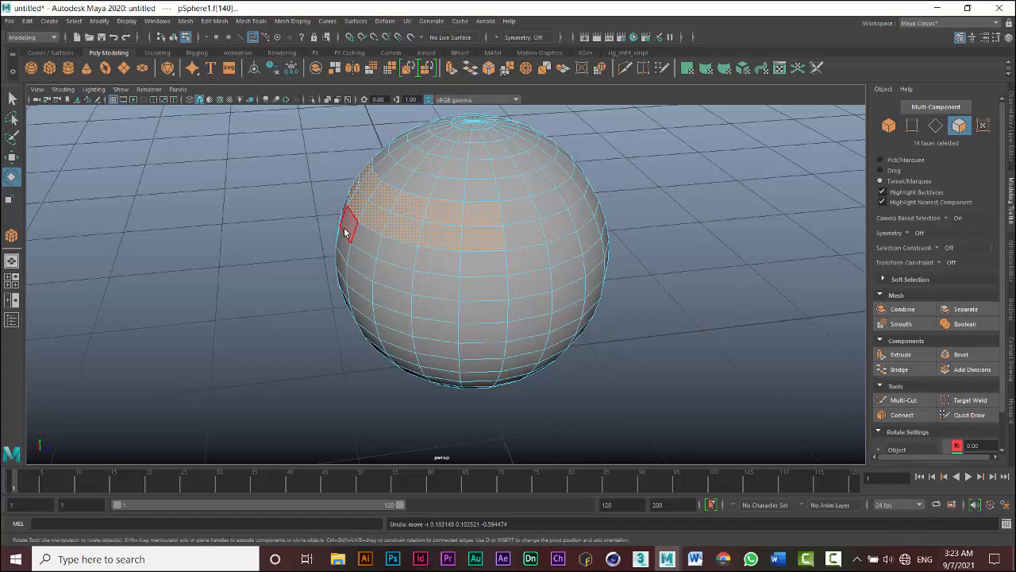
pyautogui.hotkey('shift', 'z')
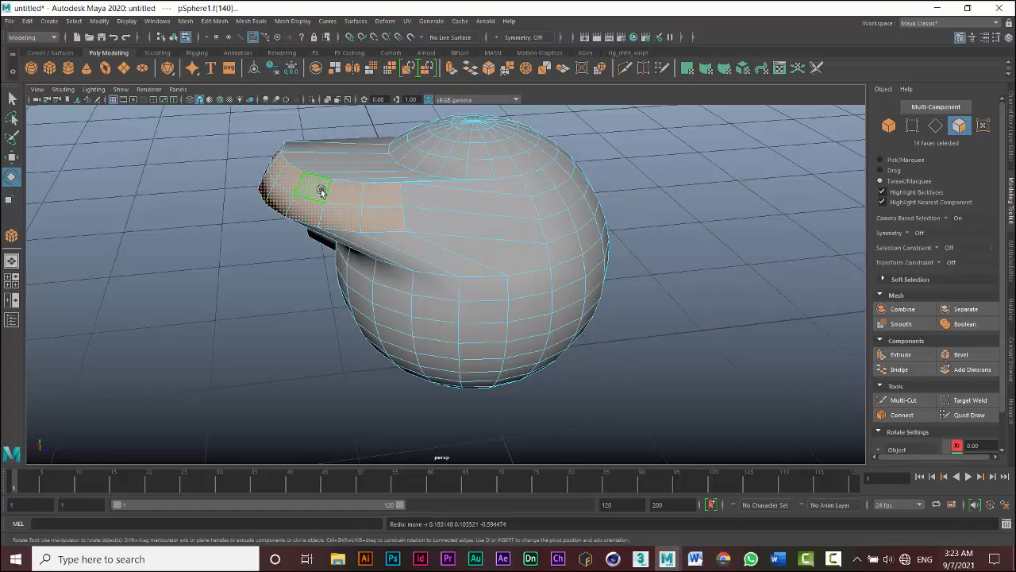
pyautogui.press('z')
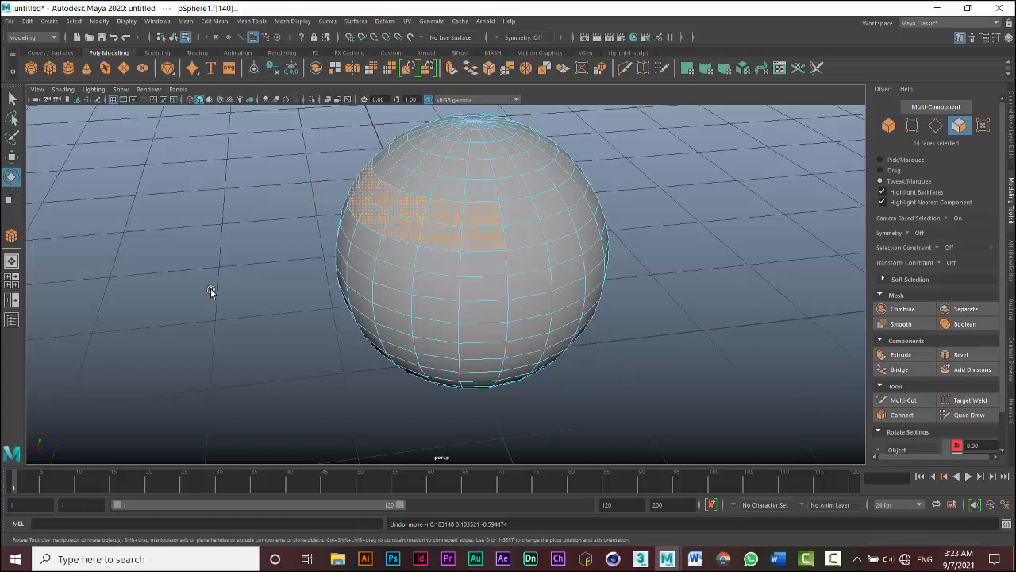
# - Set the selection style to Pick/Marquee with the Move tool, clear the selection, and marquee-select faces across the sphere's middle
pyautogui.click(905, 161)
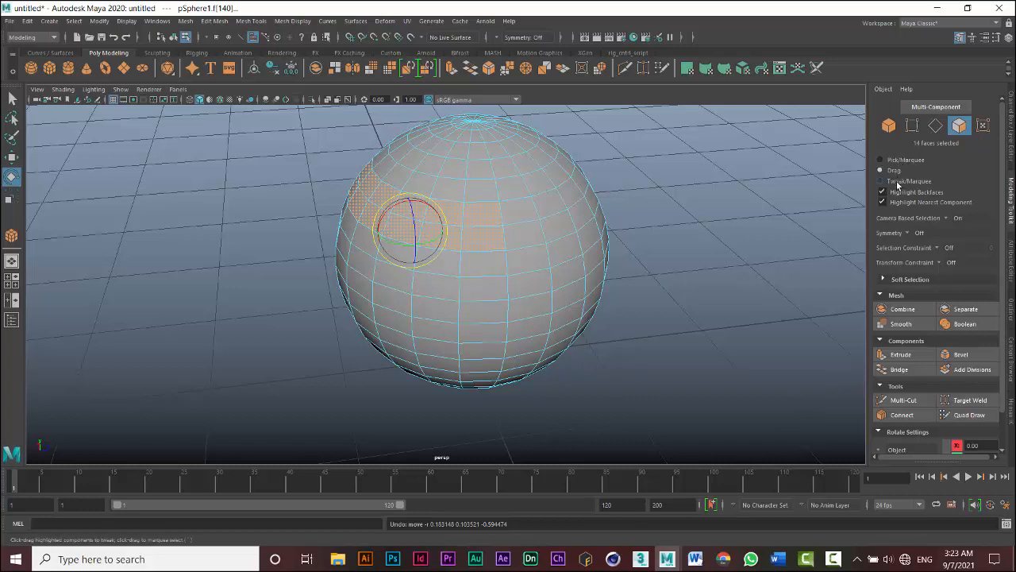
pyautogui.click(897, 182)
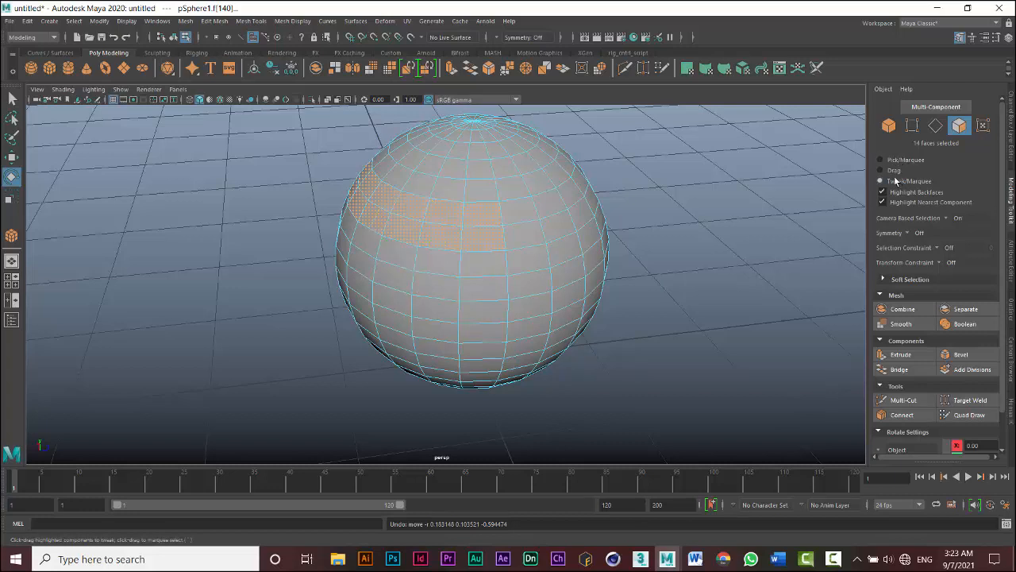
pyautogui.press('w')
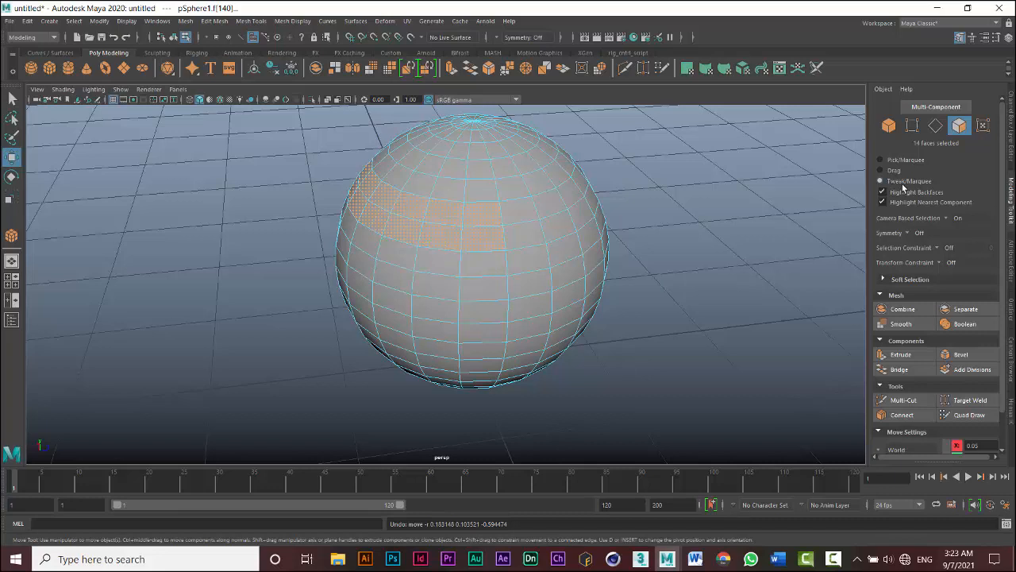
pyautogui.click(904, 160)
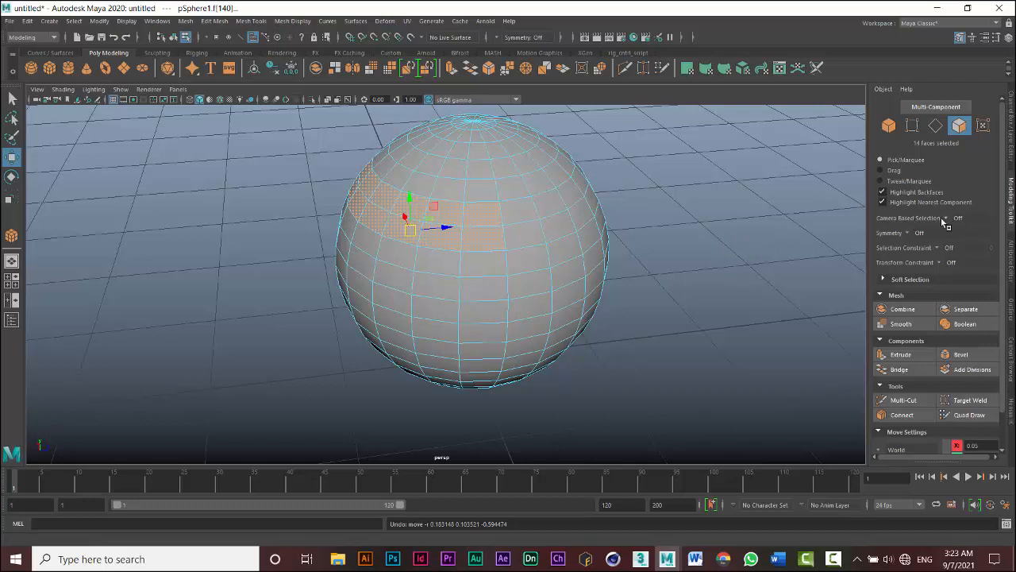
pyautogui.click(759, 228)
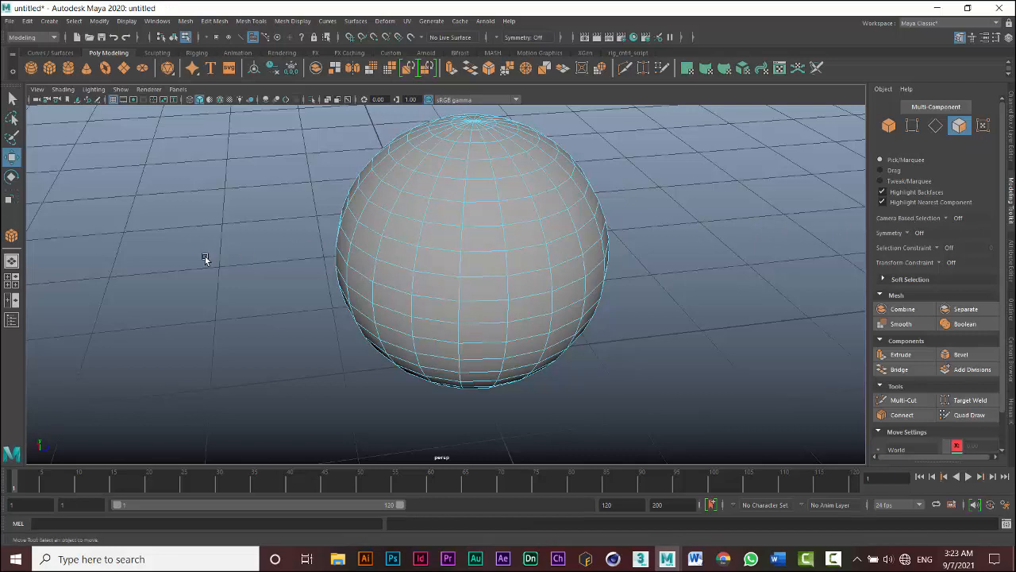
pyautogui.moveTo(205, 257); pyautogui.dragTo(548, 315)
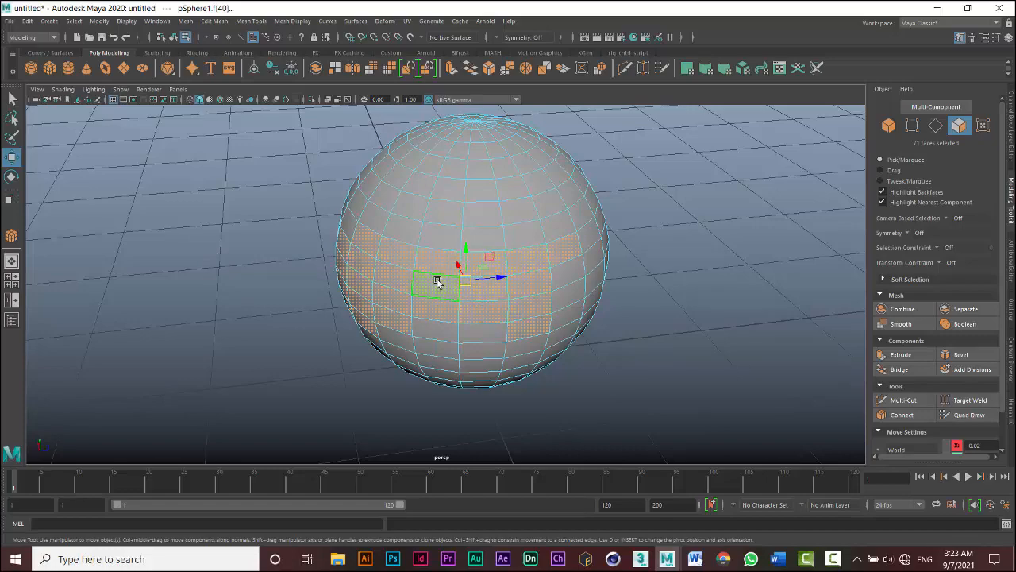
pyautogui.keyDown('alt'); pyautogui.moveTo(285, 275); pyautogui.dragTo(261, 257); pyautogui.keyUp('alt')
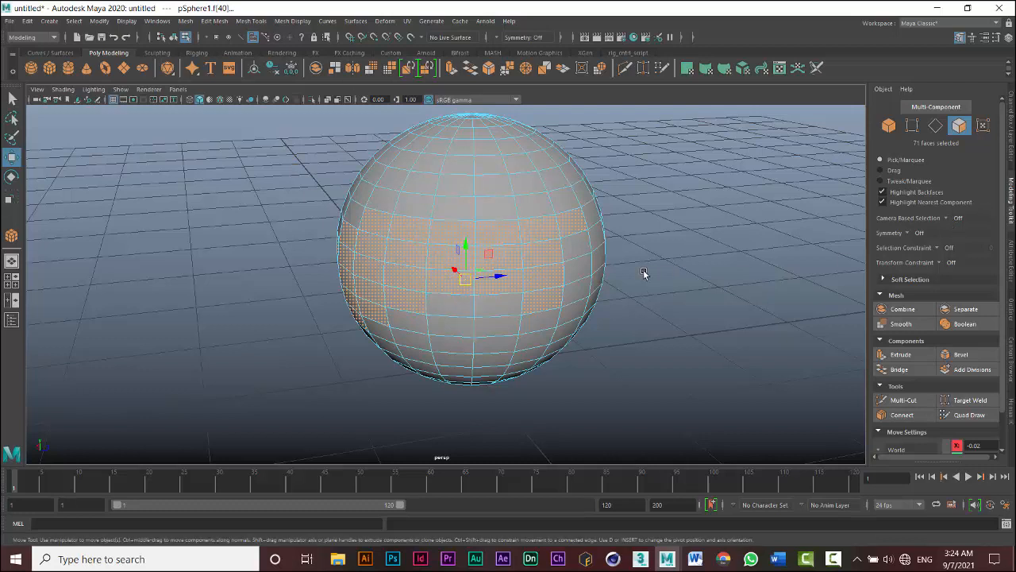
# - Turn Camera Based Selection On and marquee-select faces across the sphere's middle again
pyautogui.click(946, 217)
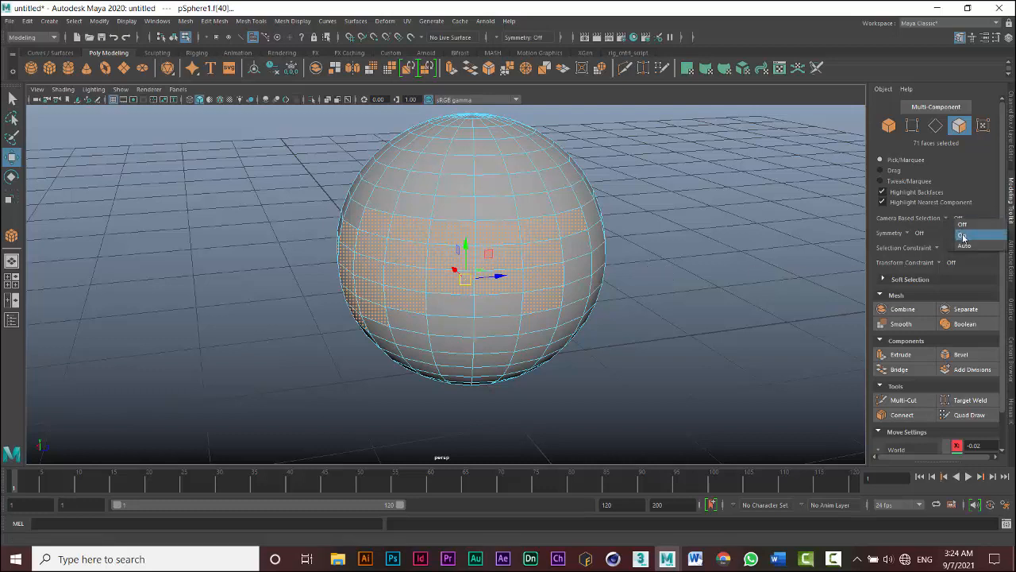
pyautogui.click(963, 234)
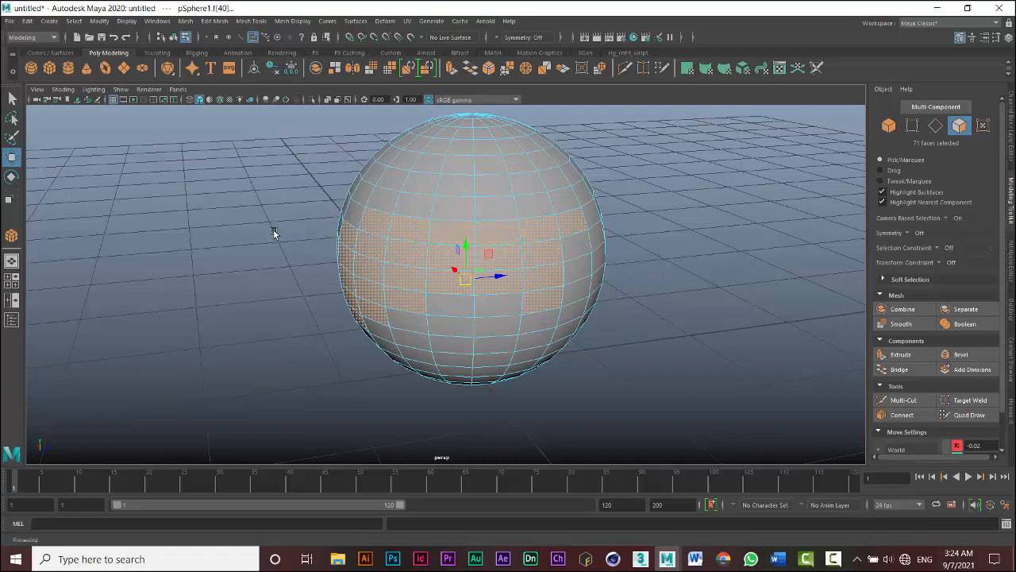
pyautogui.moveTo(247, 220); pyautogui.dragTo(581, 305)
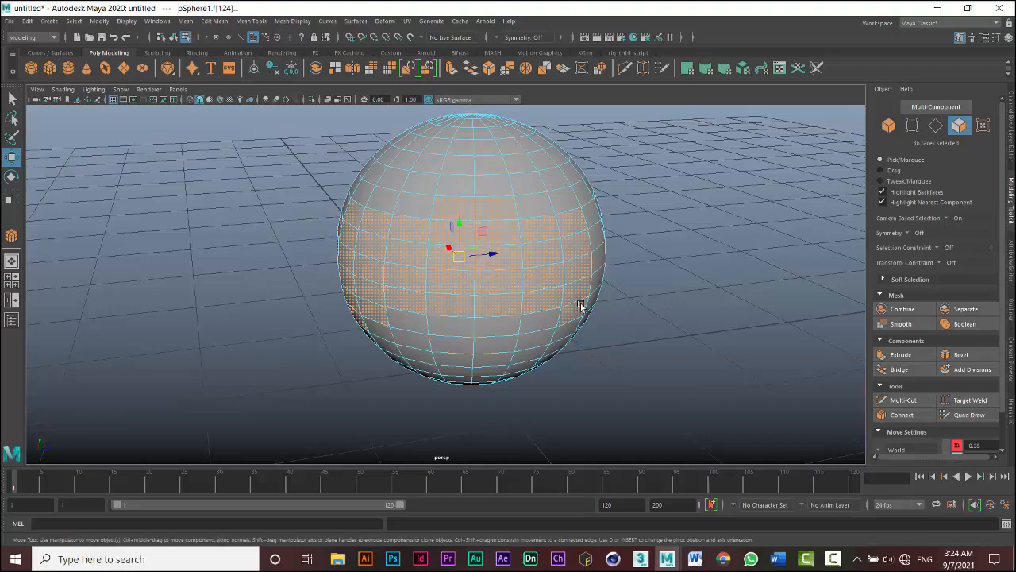
# - Marquee-select faces over the sphere's center and lower right part
pyautogui.keyDown('alt'); pyautogui.moveTo(268, 267); pyautogui.dragTo(237, 252); pyautogui.keyUp('alt')
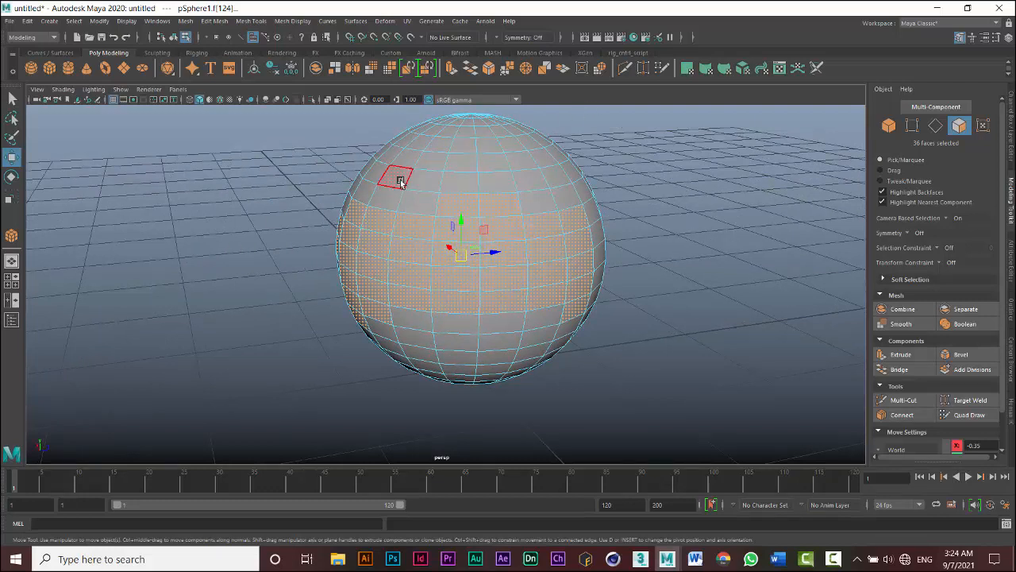
pyautogui.moveTo(465, 218); pyautogui.dragTo(700, 365)
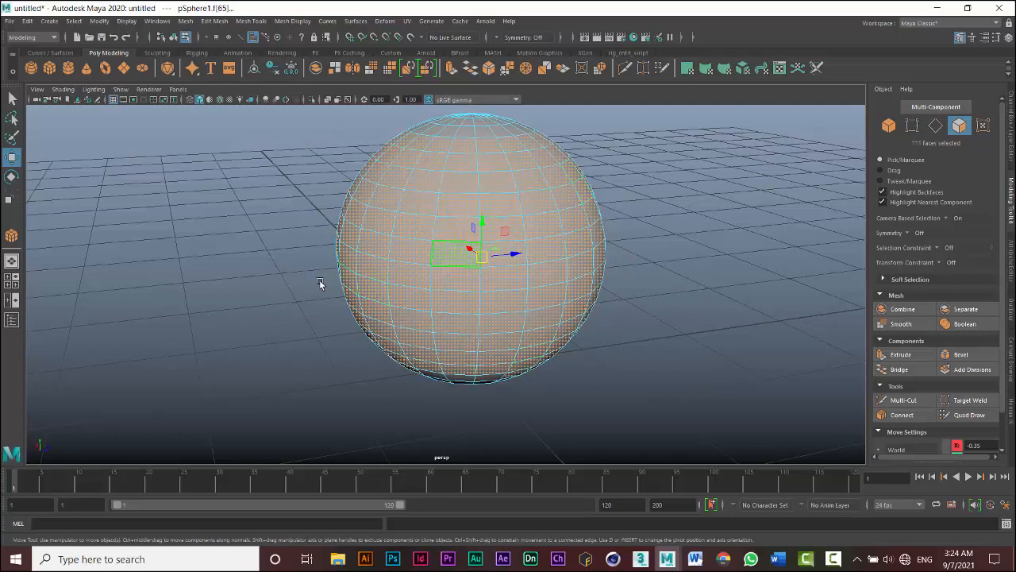
pyautogui.keyDown('alt'); pyautogui.moveTo(309, 279); pyautogui.dragTo(287, 274); pyautogui.keyUp('alt')
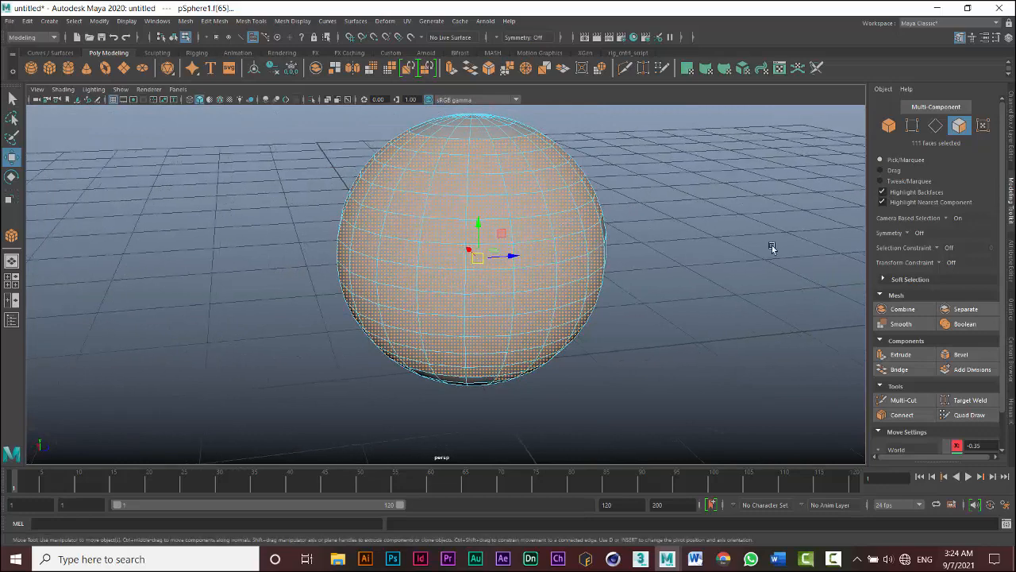
# - Turn Camera Based Selection Off and marquee-select faces across the sphere's upper half
pyautogui.click(945, 217)
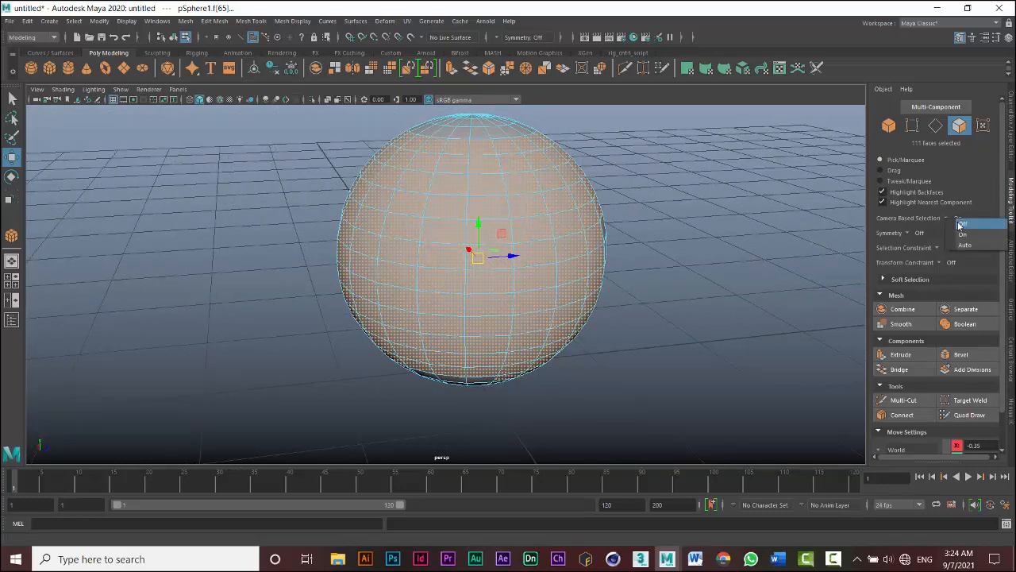
pyautogui.click(959, 224)
pyautogui.moveTo(185, 163); pyautogui.dragTo(691, 277)
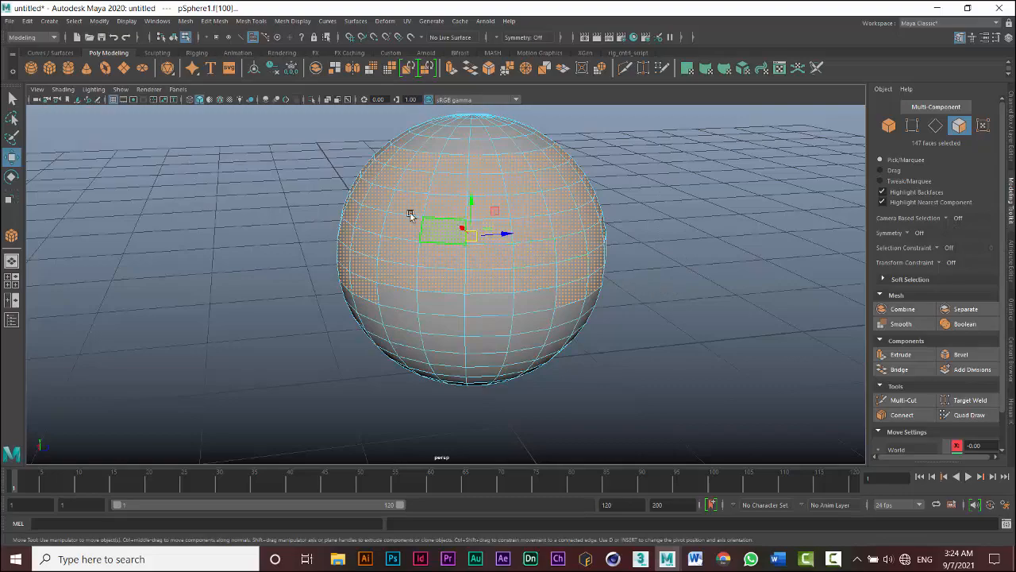
pyautogui.keyDown('alt'); pyautogui.moveTo(319, 199); pyautogui.dragTo(290, 193); pyautogui.keyUp('alt')
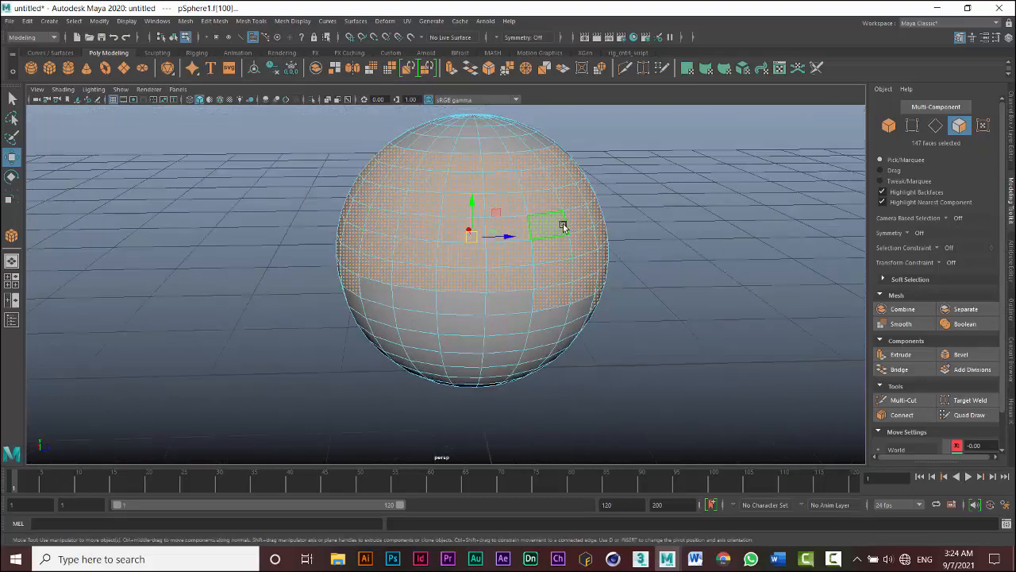
# - Set Symmetry to Object Y and marquee-select faces on the sphere's lower part
pyautogui.click(914, 233)
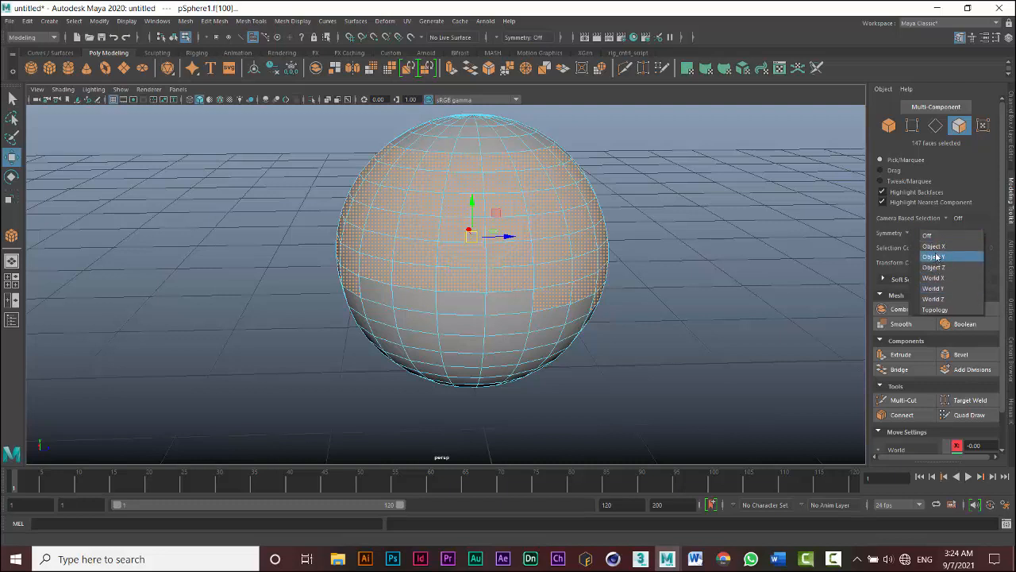
pyautogui.click(937, 257)
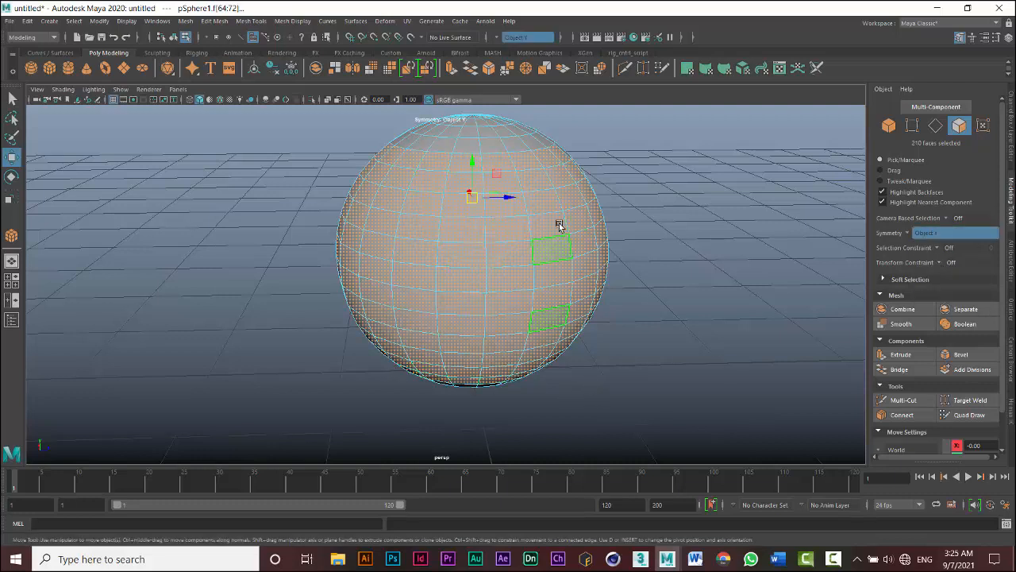
pyautogui.click(651, 367)
pyautogui.moveTo(617, 379); pyautogui.dragTo(376, 343)
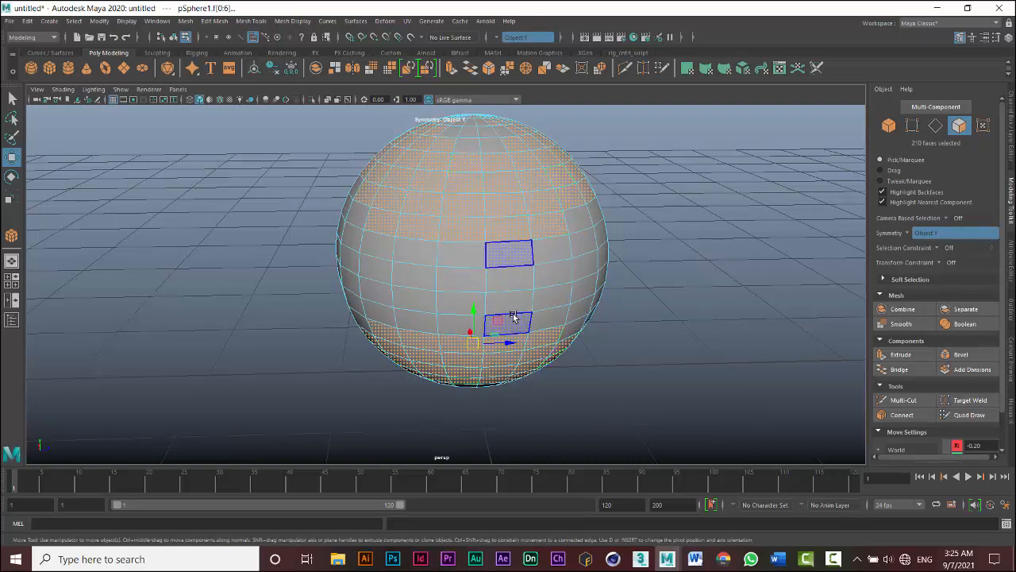
# - Turn Symmetry Off, clear the selection, and select a single face on the sphere's upper front
pyautogui.click(912, 236)
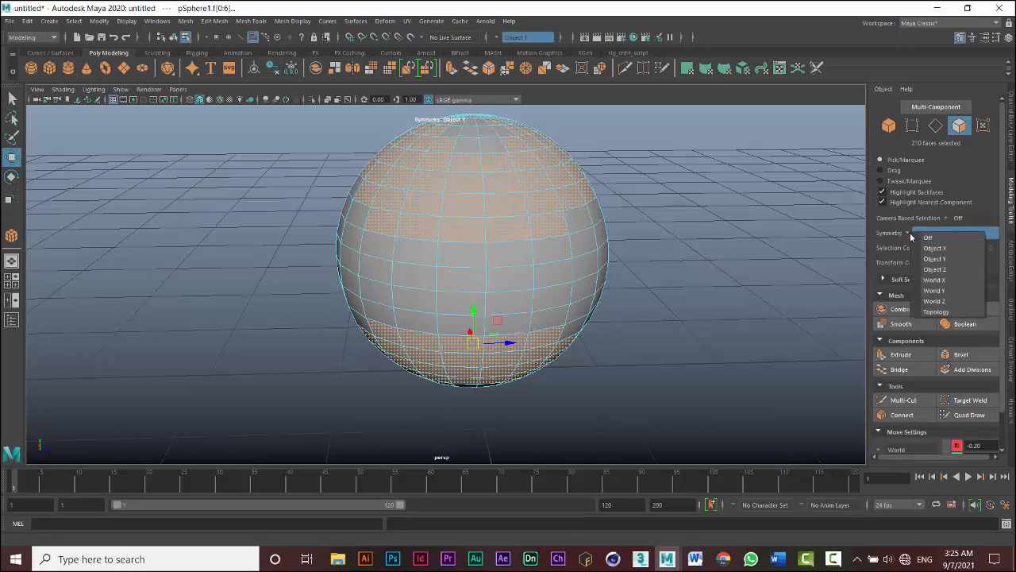
pyautogui.click(920, 232)
pyautogui.click(724, 243)
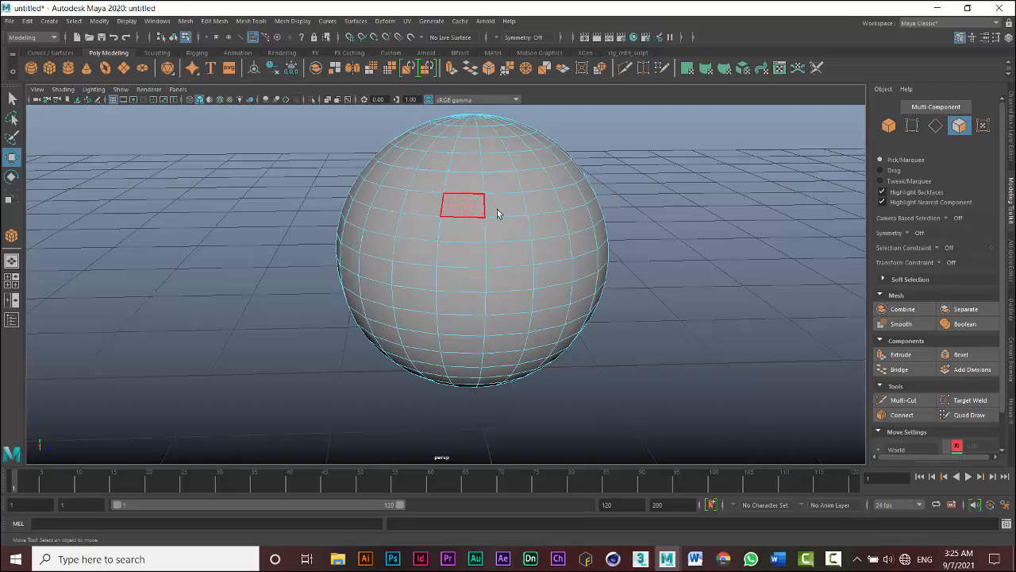
pyautogui.click(469, 257)
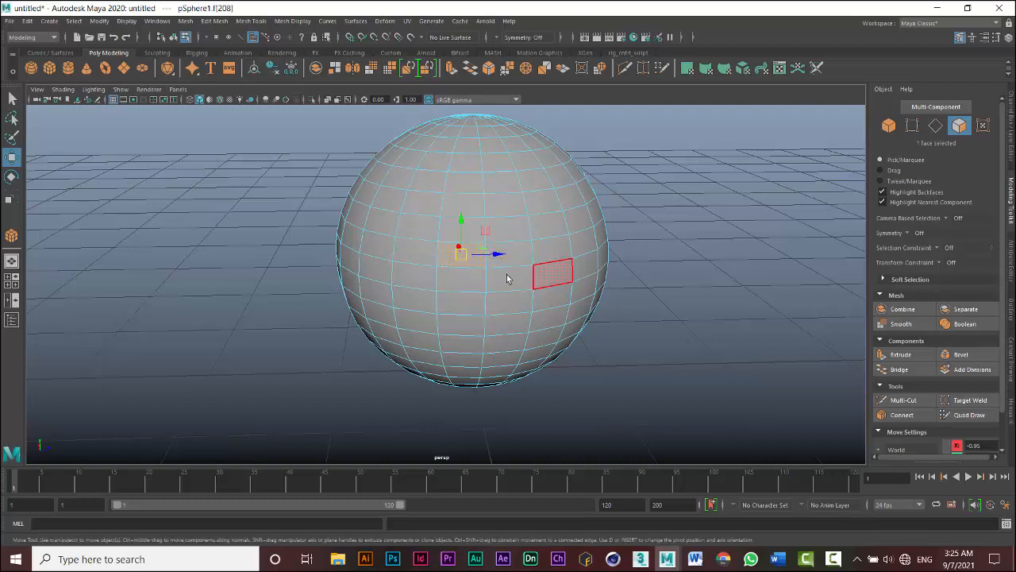
# - Set Symmetry to Object X and select a face right of the sphere's center
pyautogui.click(911, 235)
pyautogui.click(931, 252)
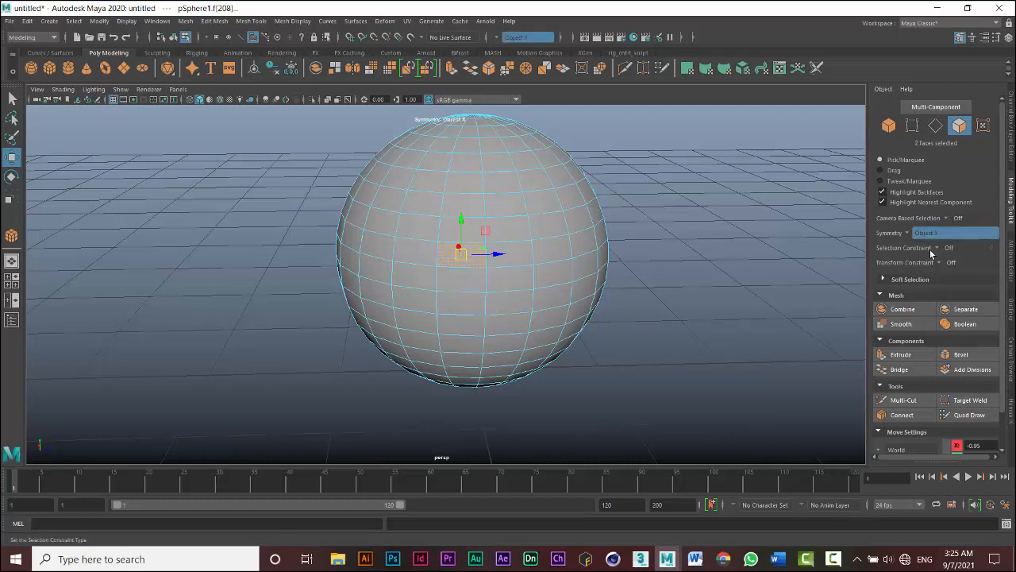
pyautogui.click(509, 285)
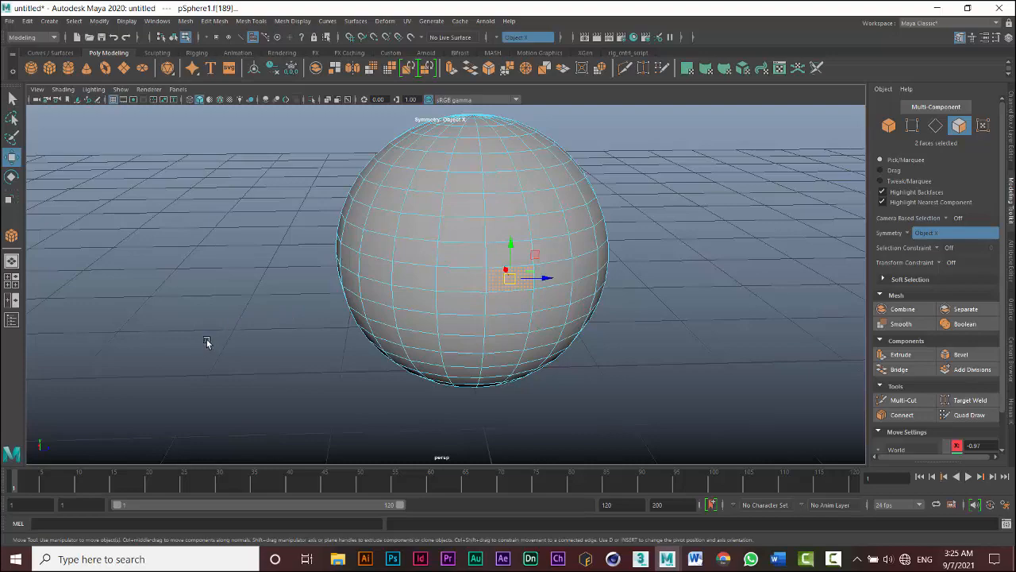
# - Move the mirrored faces with the Move tool and undo the move
pyautogui.keyDown('alt'); pyautogui.moveTo(185, 332); pyautogui.dragTo(310, 342); pyautogui.keyUp('alt')
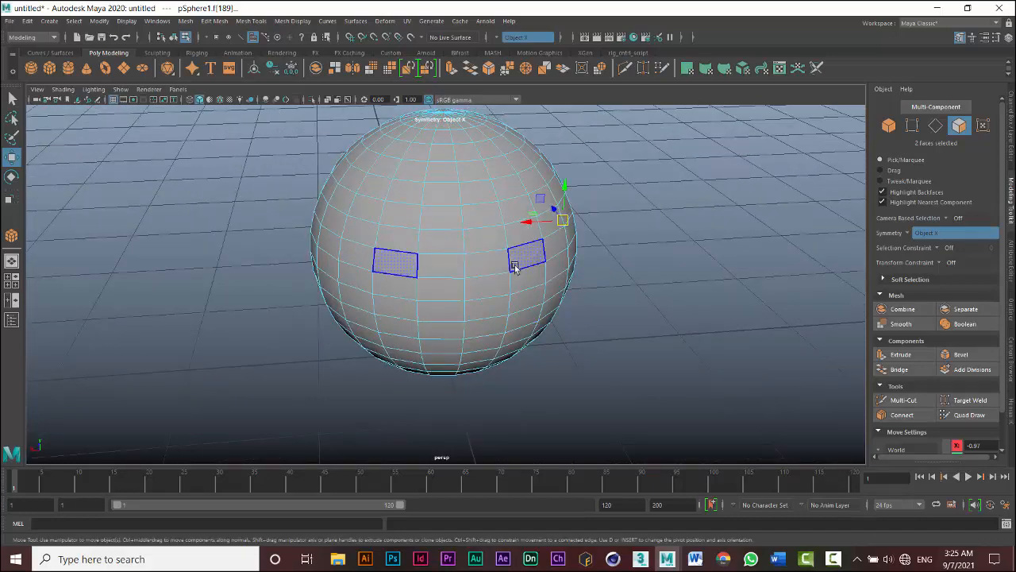
pyautogui.click(505, 219)
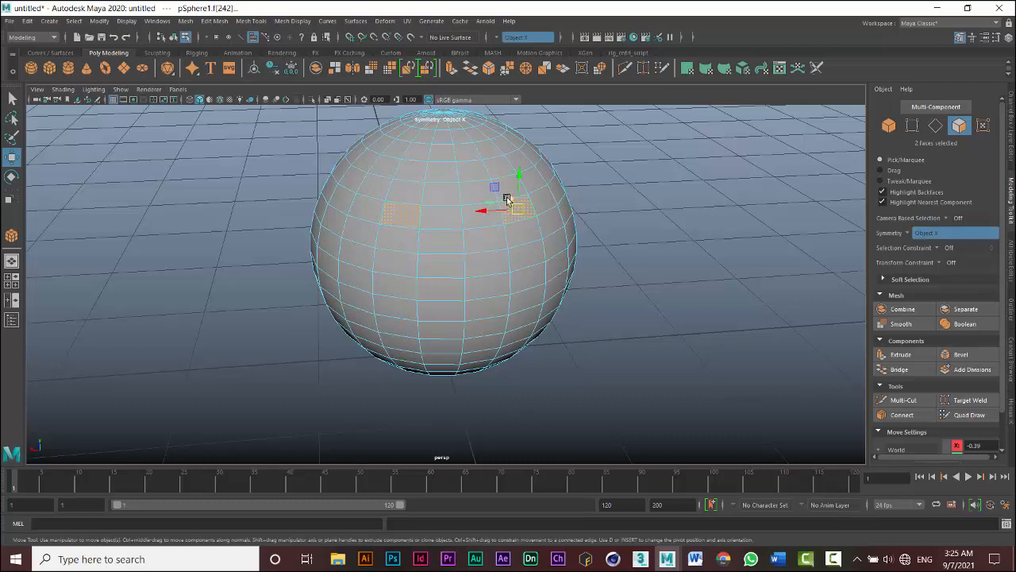
pyautogui.moveTo(510, 202); pyautogui.dragTo(492, 222)
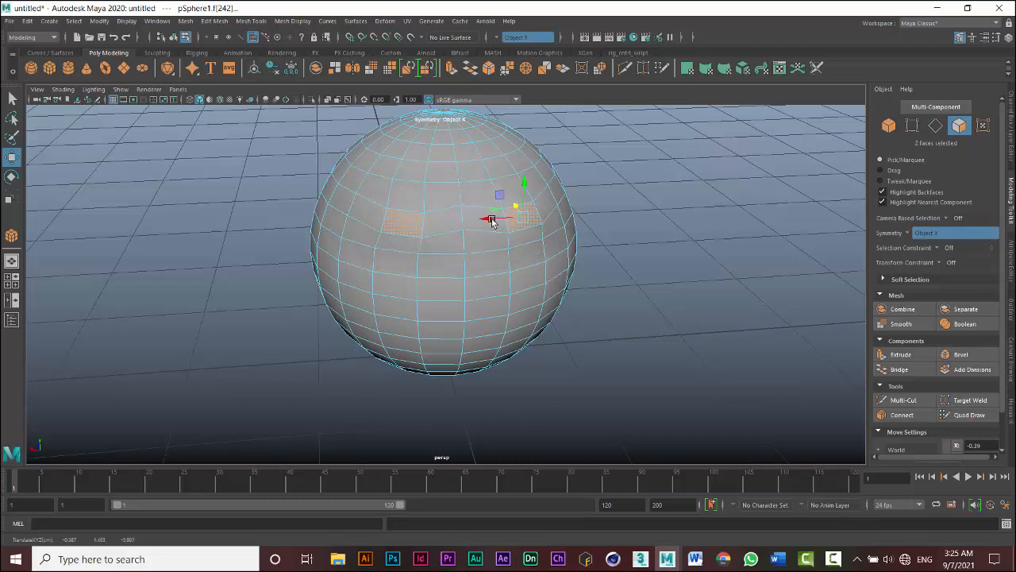
pyautogui.hotkey('ctrl', 'z')
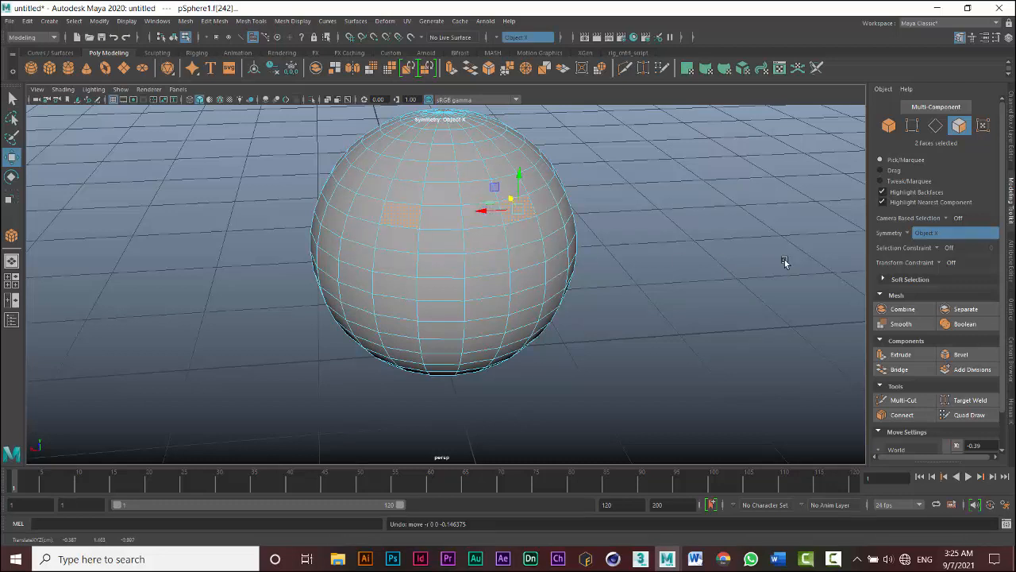
# - Set Symmetry to Object Y, then Object Z, mirroring the face selection across the sphere
pyautogui.click(915, 234)
pyautogui.click(935, 259)
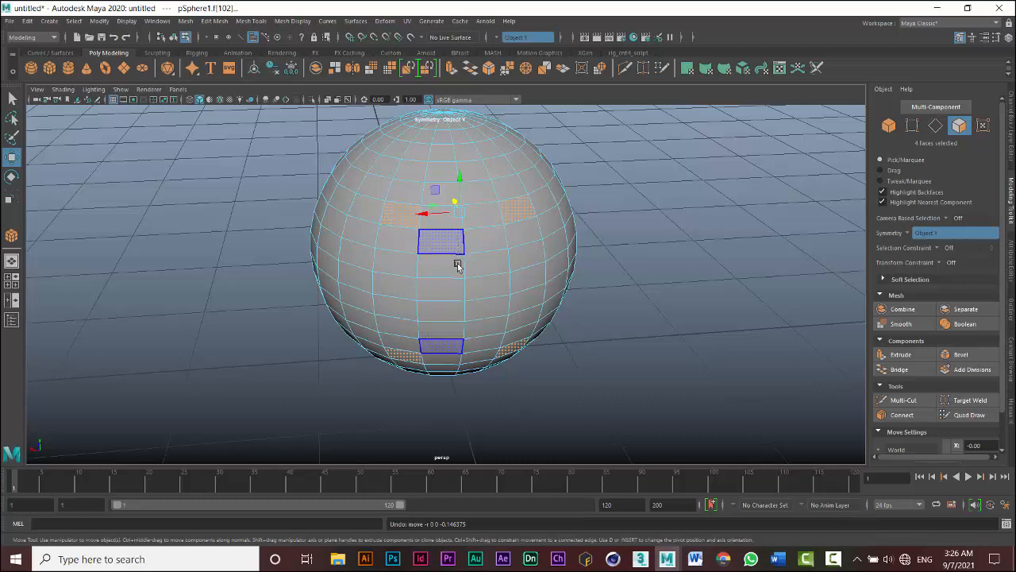
pyautogui.click(910, 232)
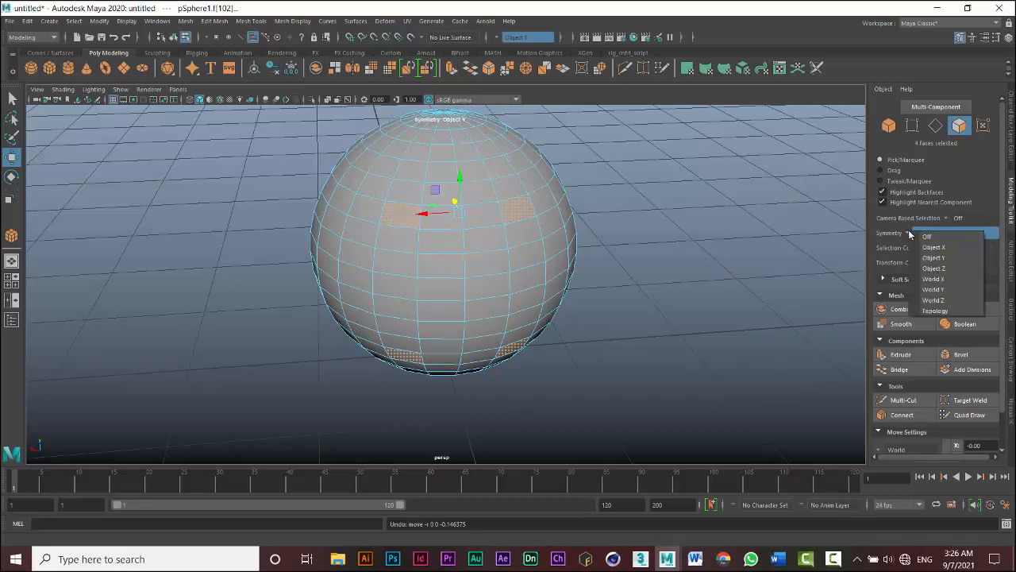
pyautogui.click(934, 267)
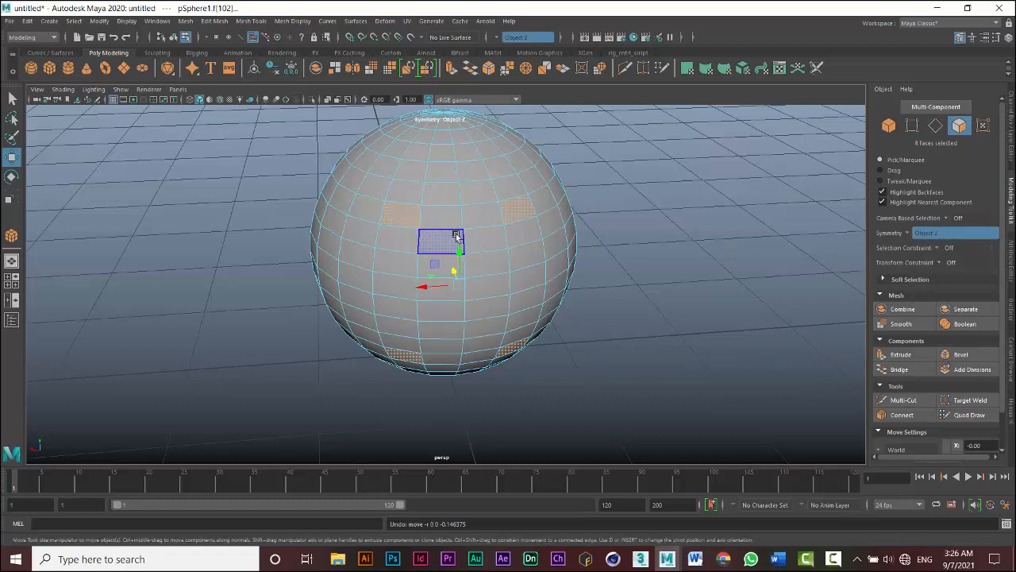
pyautogui.keyDown('alt'); pyautogui.moveTo(481, 236); pyautogui.dragTo(455, 287); pyautogui.keyUp('alt')
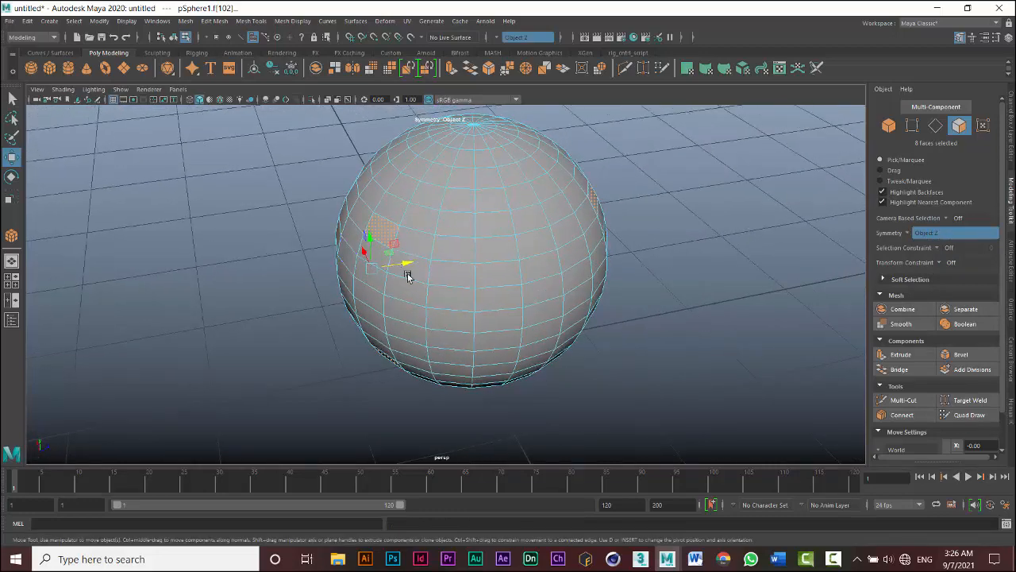
pyautogui.moveTo(455, 287); pyautogui.dragTo(407, 270, button='middle')
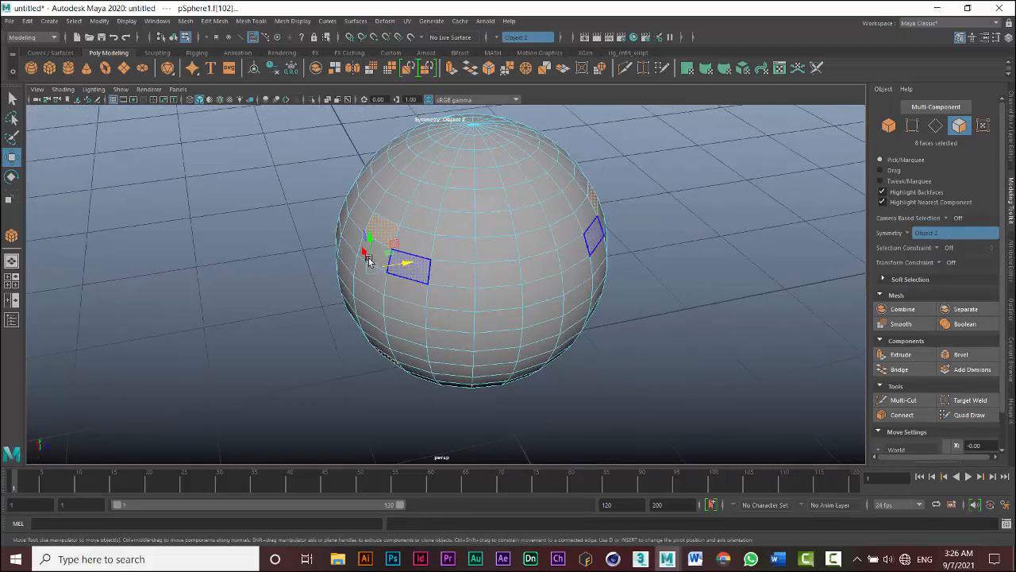
# - Turn Symmetry Off and open the Selection Constraint options without choosing one
pyautogui.click(910, 236)
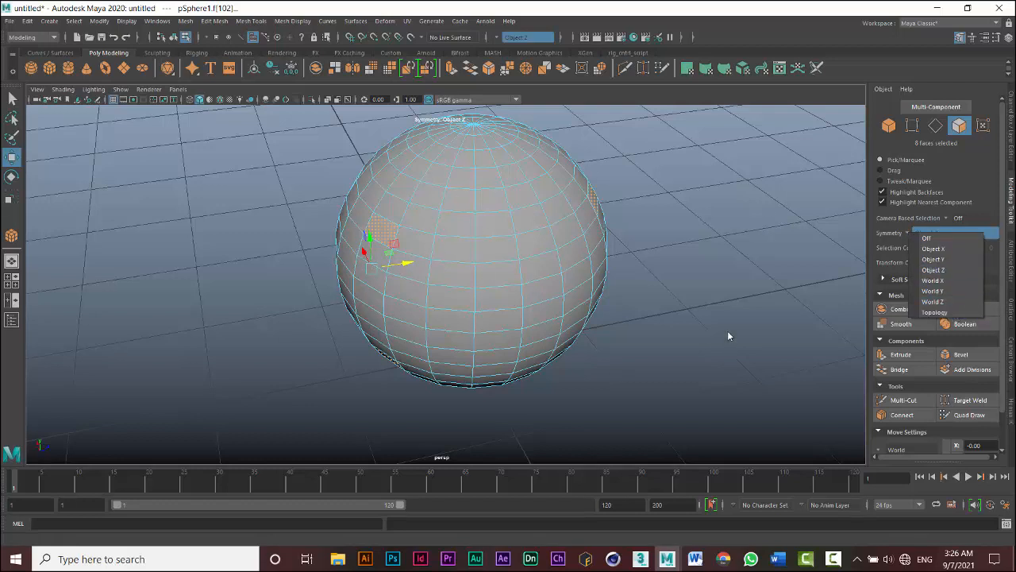
pyautogui.click(926, 240)
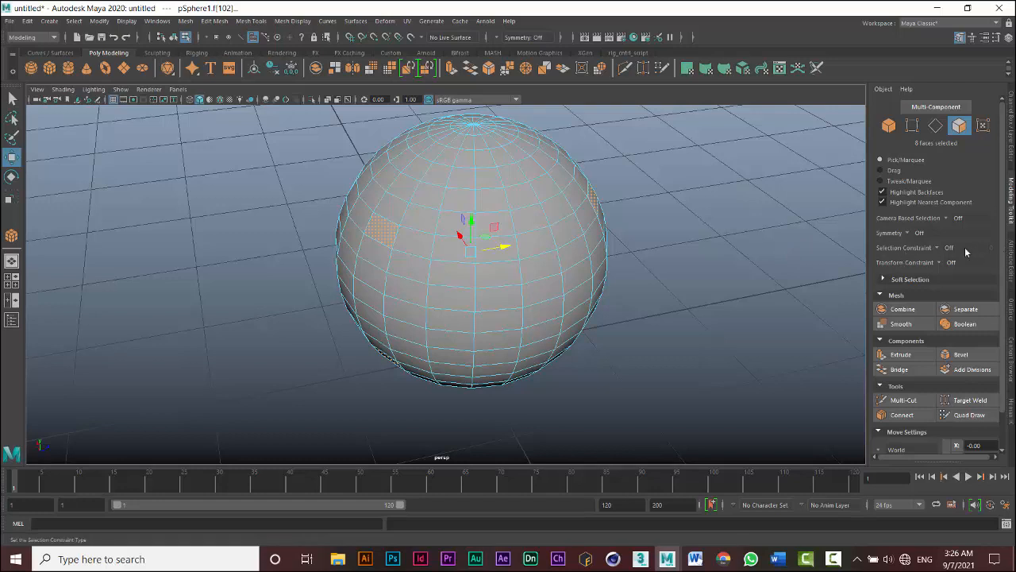
pyautogui.click(939, 249)
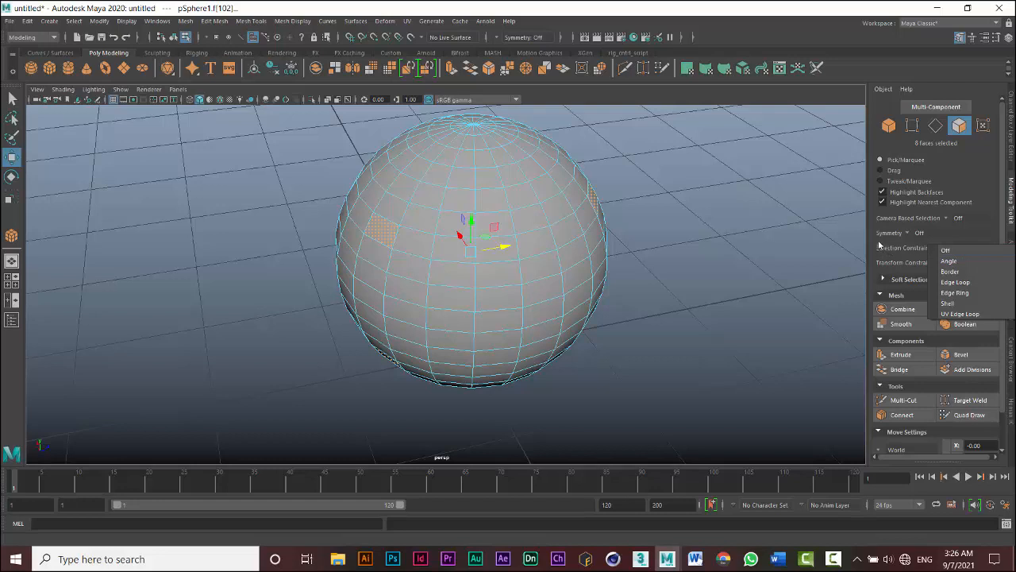
pyautogui.click(878, 244)
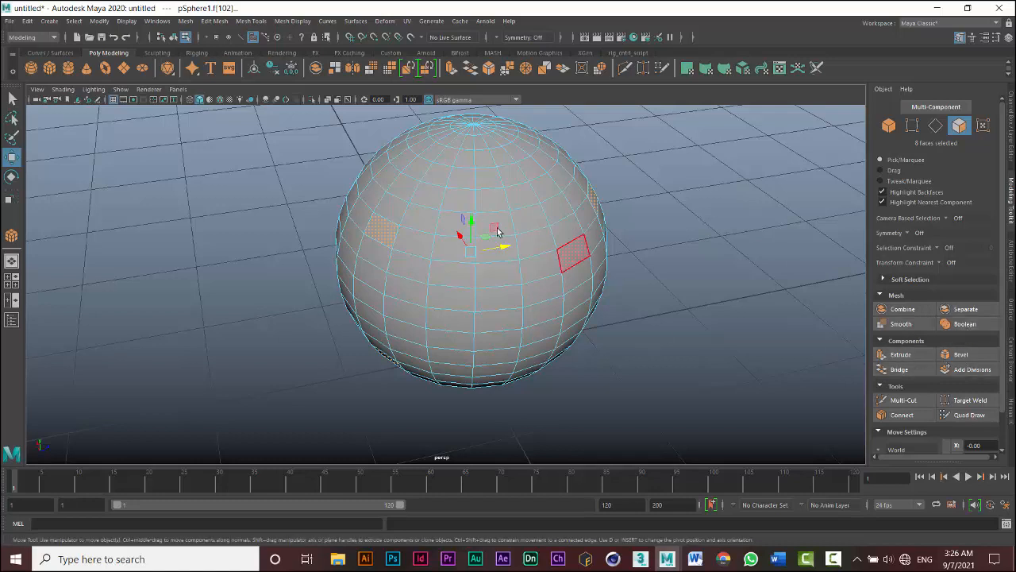
# - Select the whole sphere object and delete it
pyautogui.scroll(-2, 469, 198)
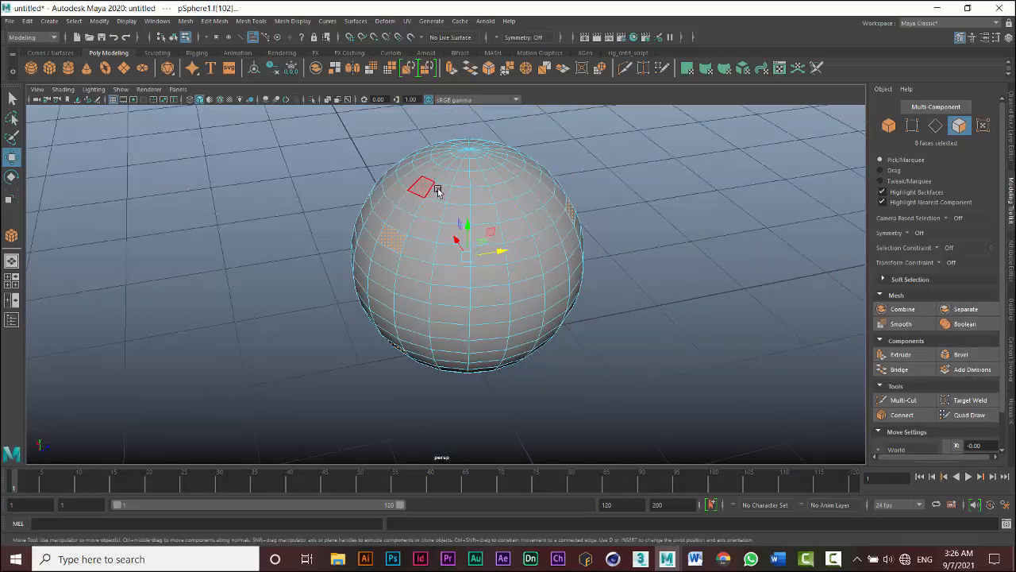
pyautogui.moveTo(482, 193); pyautogui.dragTo(515, 172, button='right')
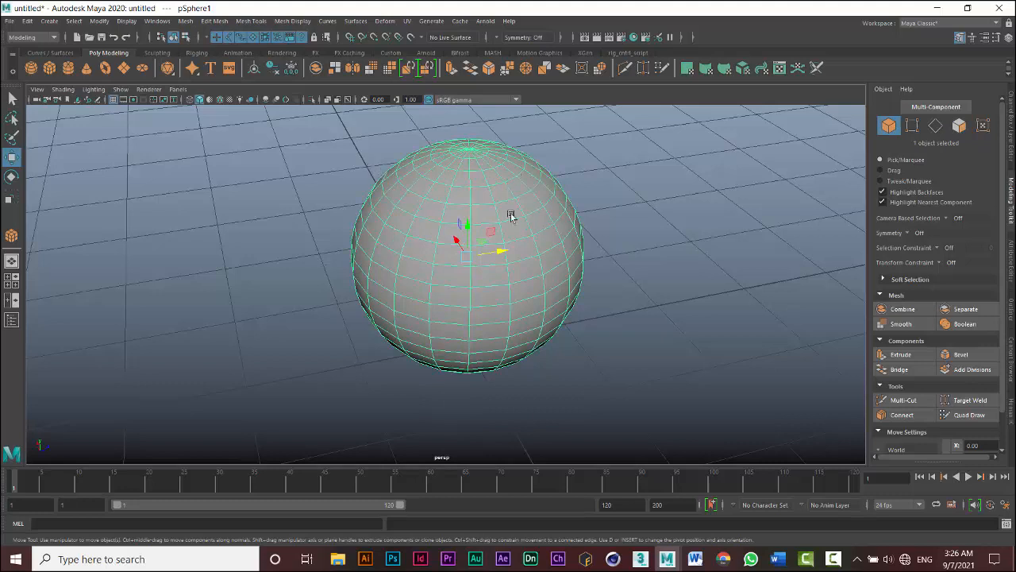
pyautogui.press('Delete')
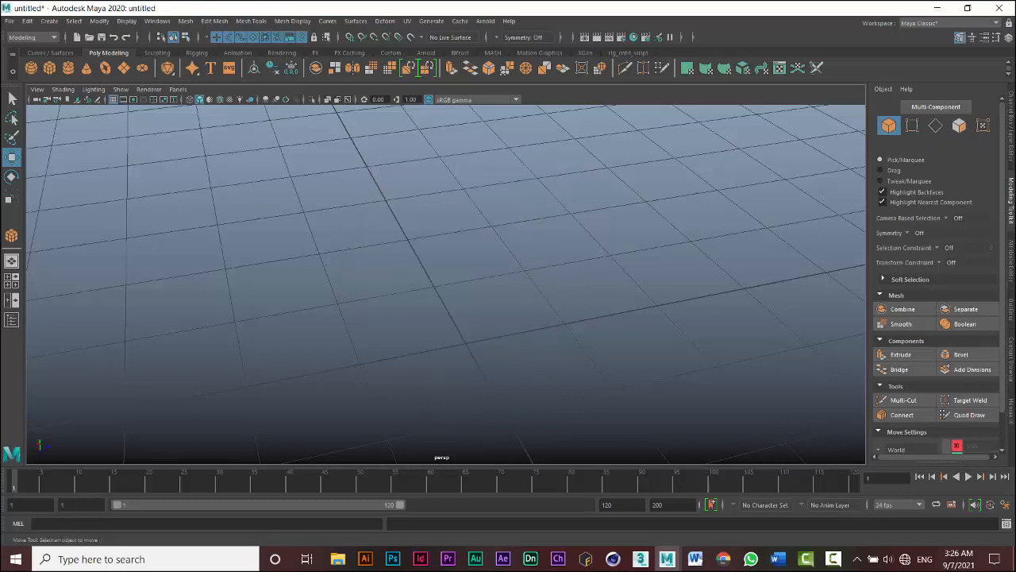
# - Create a polygon cylinder by drawing it interactively on the grid
pyautogui.click(67, 70)
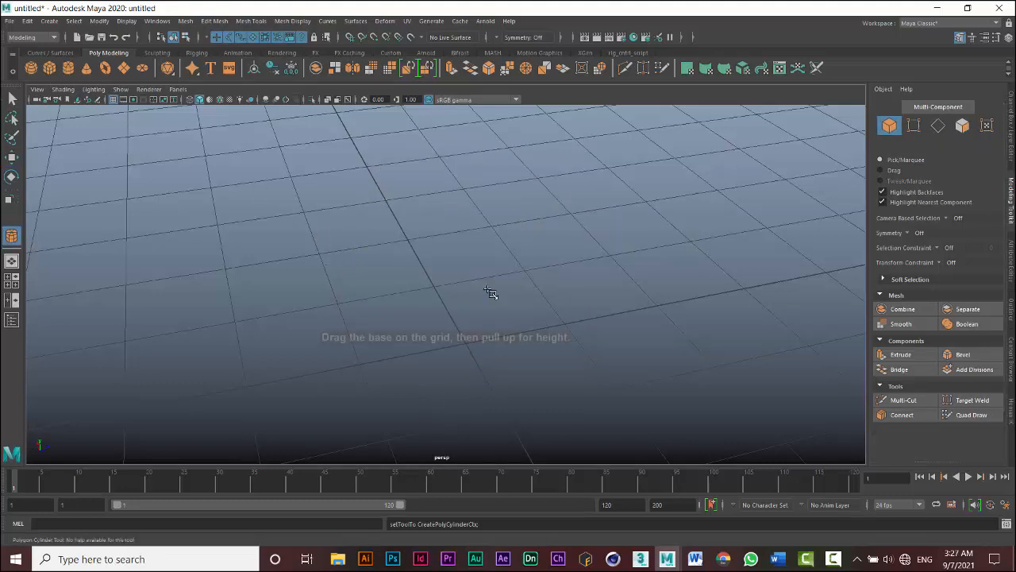
pyautogui.moveTo(443, 325); pyautogui.dragTo(483, 234)
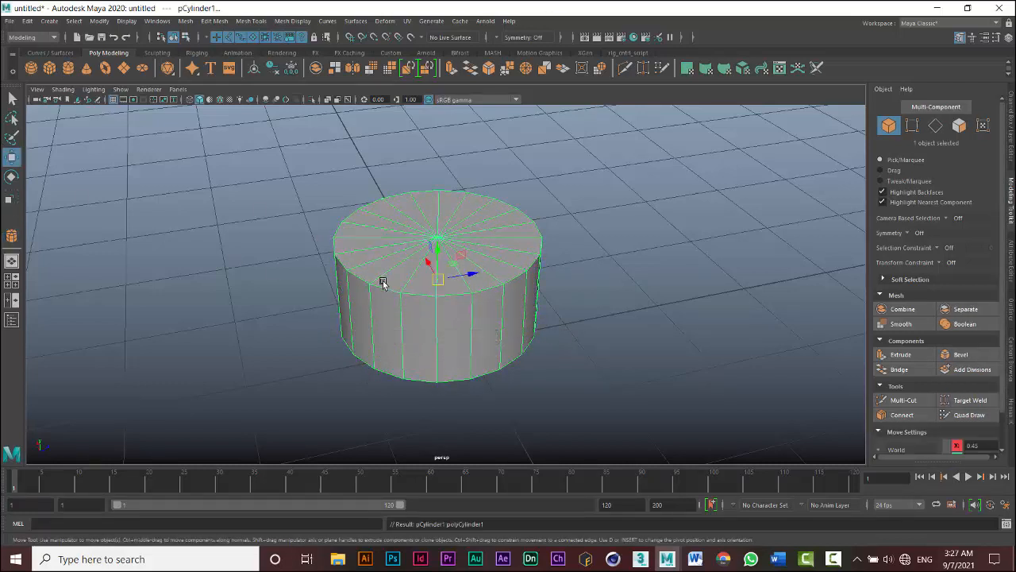
pyautogui.keyDown('alt'); pyautogui.moveTo(548, 335); pyautogui.dragTo(626, 316); pyautogui.keyUp('alt')
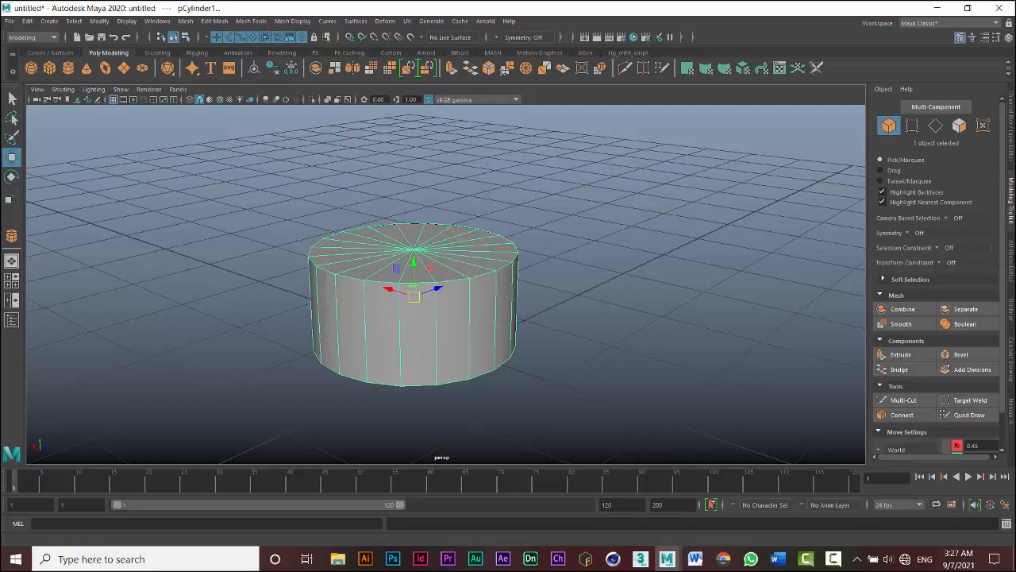
# - Set the cylinder's Subdivisions Axis to 8 in its polyCylinder1 attributes and switch to face selection mode
pyautogui.click(1011, 260)
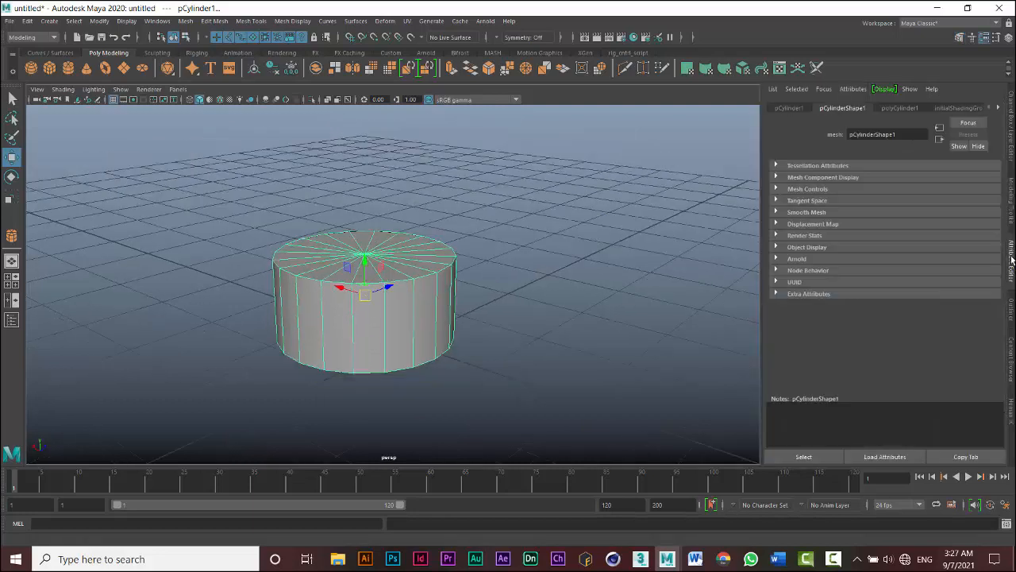
pyautogui.click(900, 109)
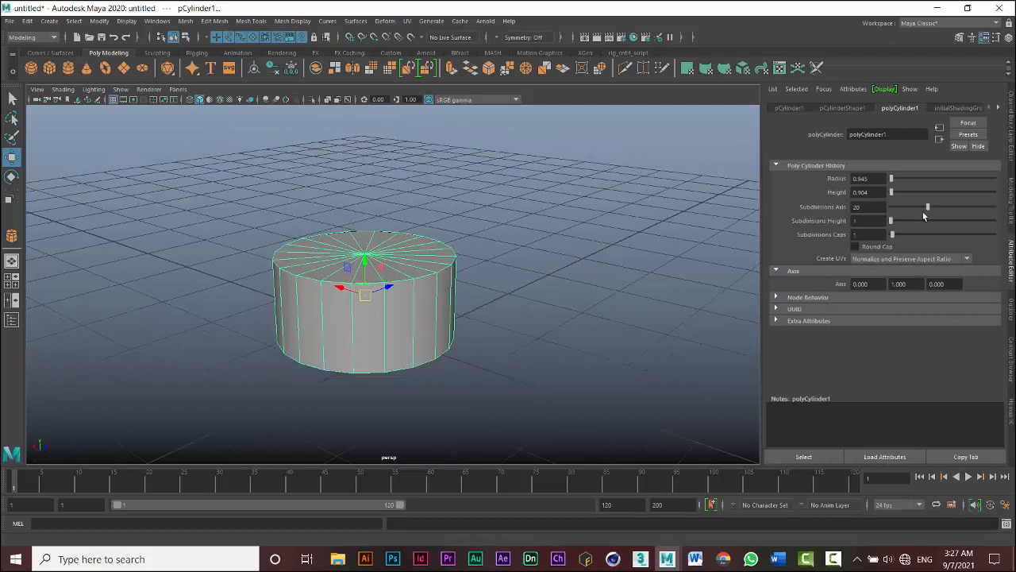
pyautogui.moveTo(926, 206); pyautogui.dragTo(903, 211)
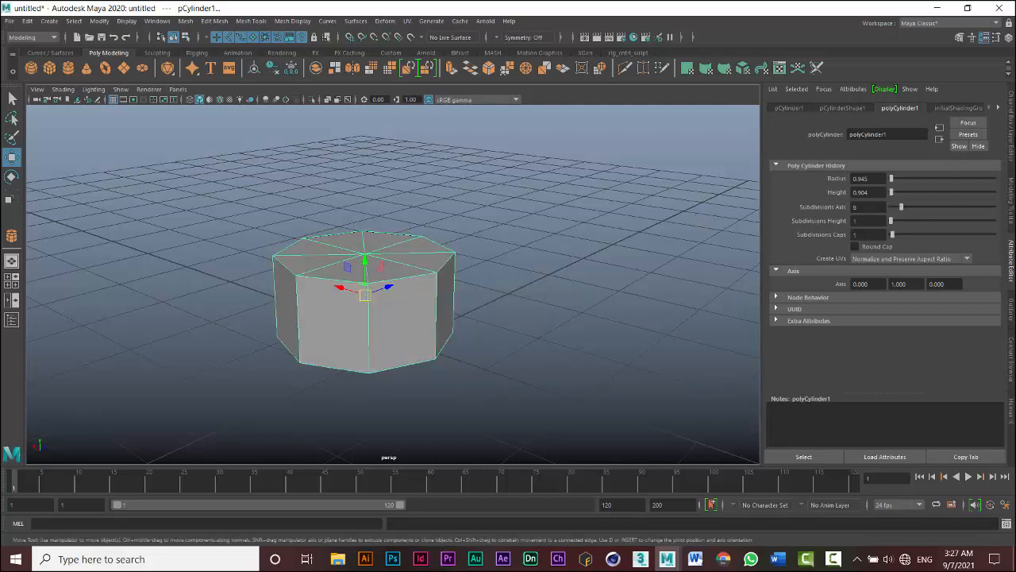
pyautogui.click(1013, 208)
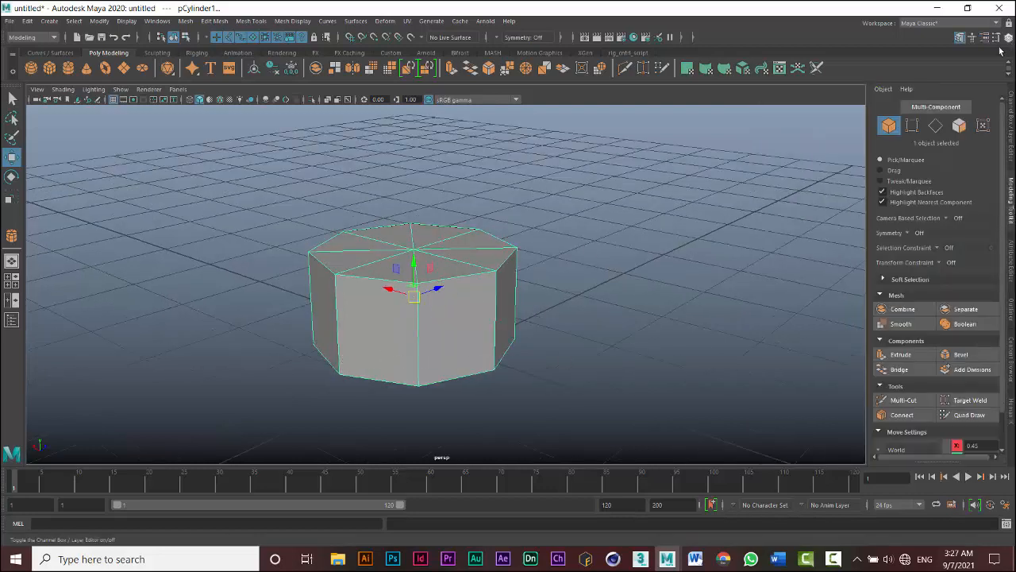
pyautogui.click(961, 129)
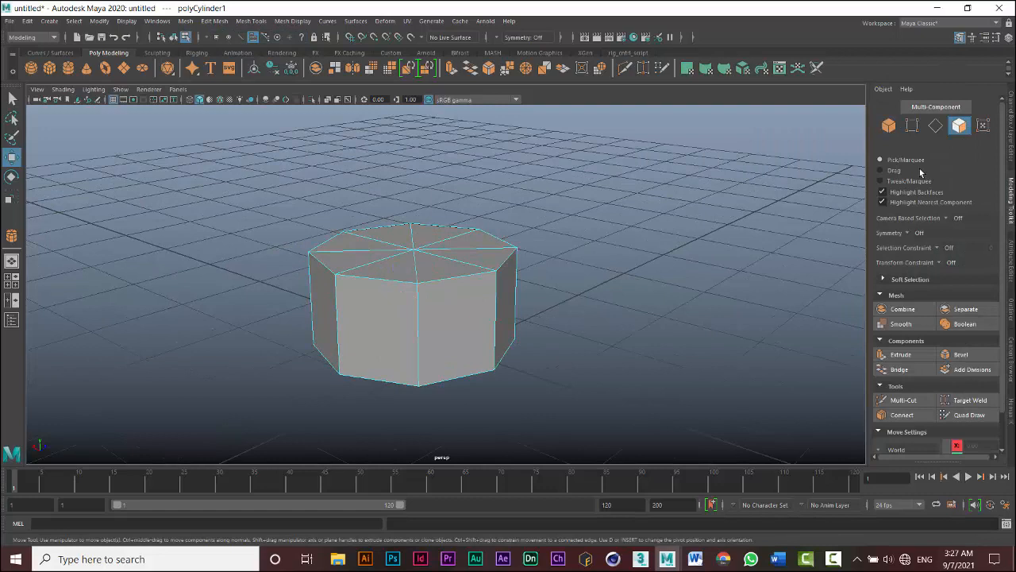
# - Pick individual top faces of the cylinder one at a time, then clear the selection
pyautogui.click(400, 245)
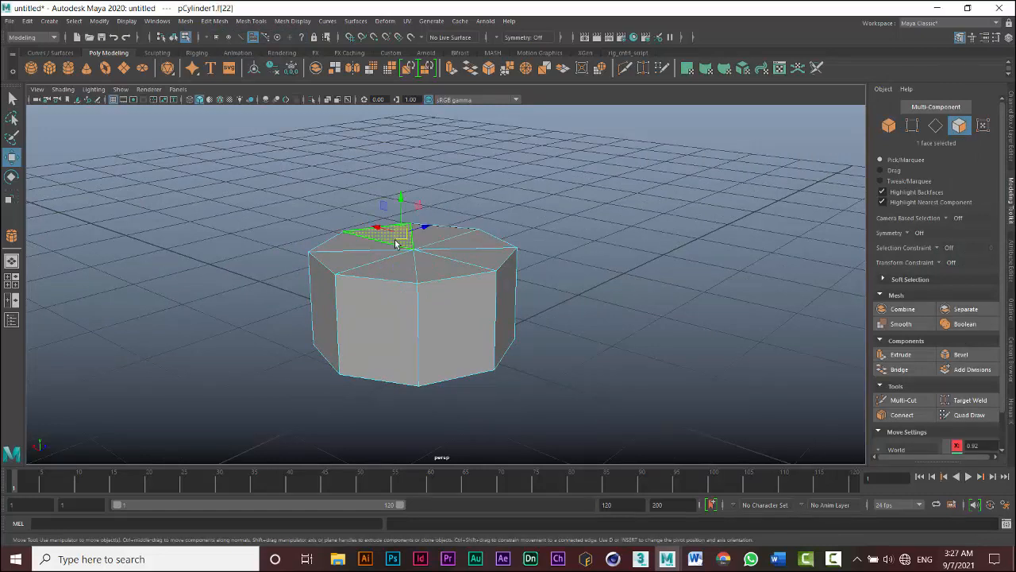
pyautogui.keyDown('shift'); pyautogui.click(369, 262); pyautogui.keyUp('shift')
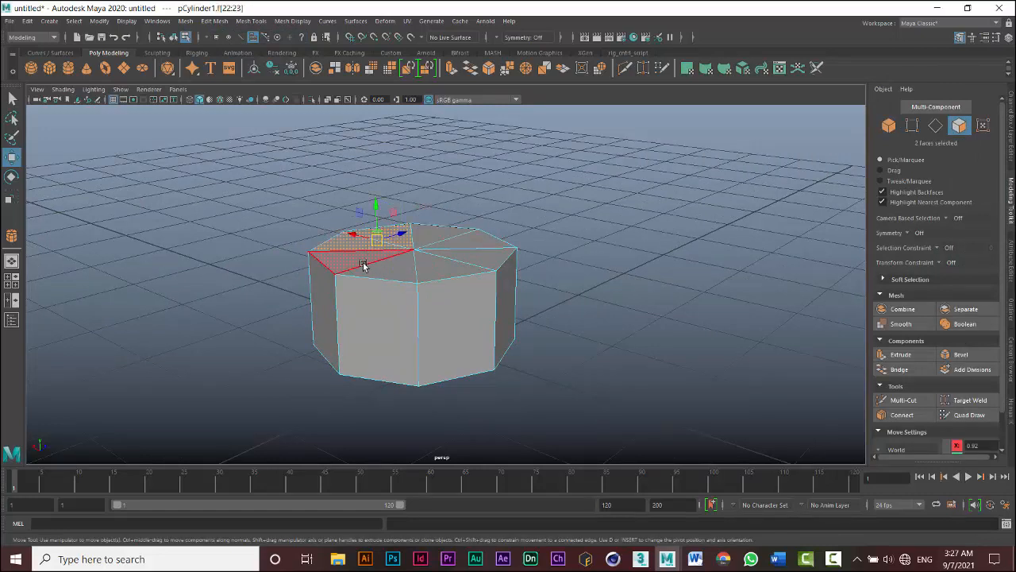
pyautogui.click(359, 261)
pyautogui.keyDown('shift'); pyautogui.click(390, 270); pyautogui.keyUp('shift')
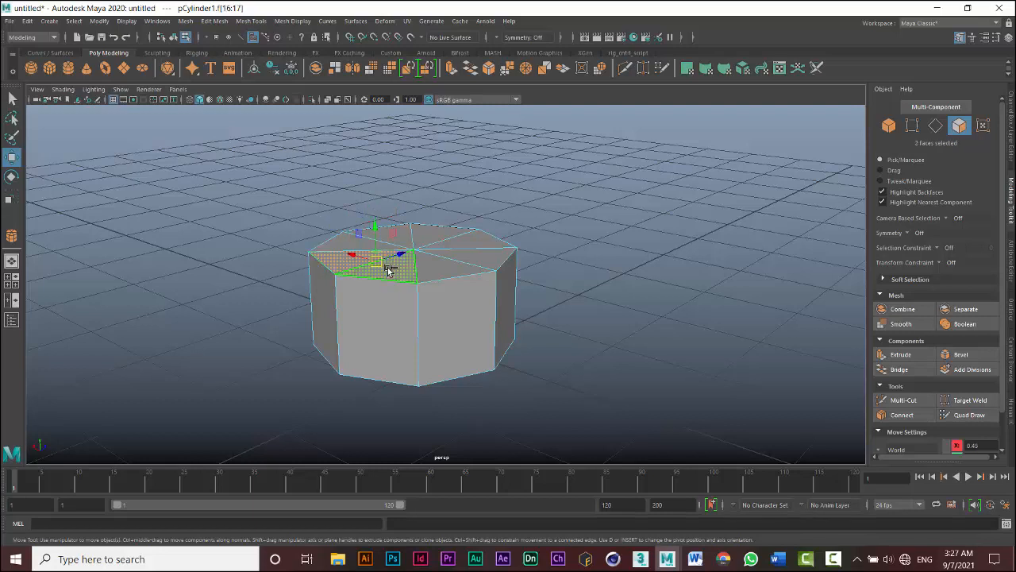
pyautogui.click(500, 178)
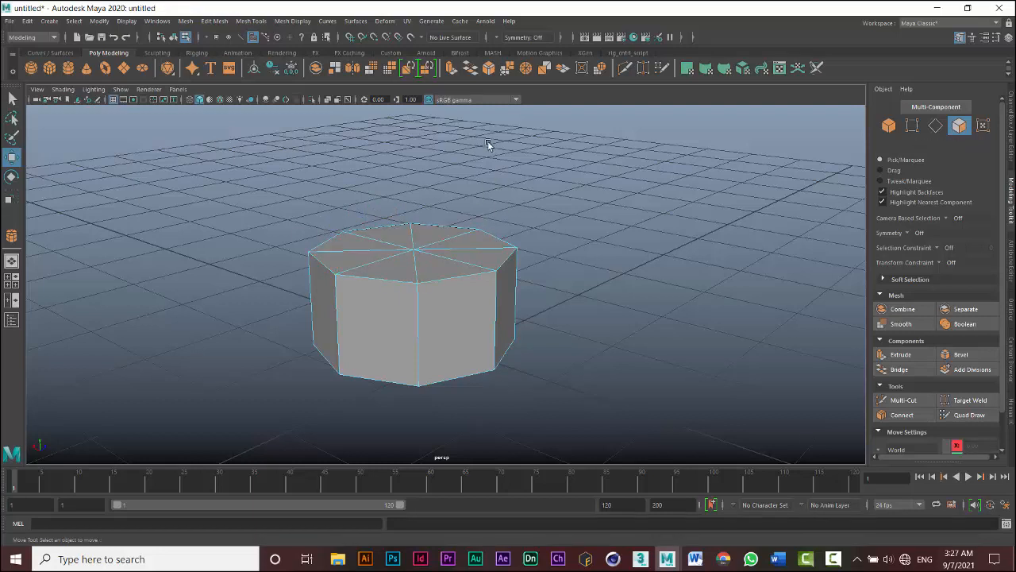
# - Switch the selection style to Drag and drag across the cylinder's top to select all eight top faces
pyautogui.click(880, 171)
pyautogui.moveTo(402, 249)
pyautogui.mouseDown()
pyautogui.moveTo(424, 254)
pyautogui.moveTo(408, 270)
pyautogui.moveTo(387, 246)
pyautogui.mouseUp()
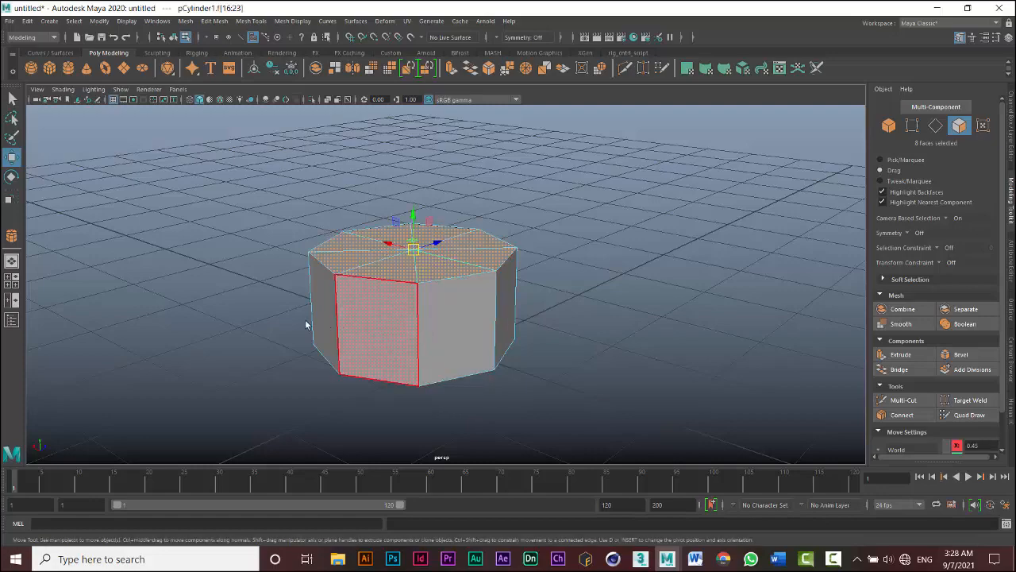
# - Extrude the eight top faces upward with a Local Translate Z of 0.568
pyautogui.keyDown('alt'); pyautogui.moveTo(305, 324); pyautogui.dragTo(329, 334); pyautogui.keyUp('alt')
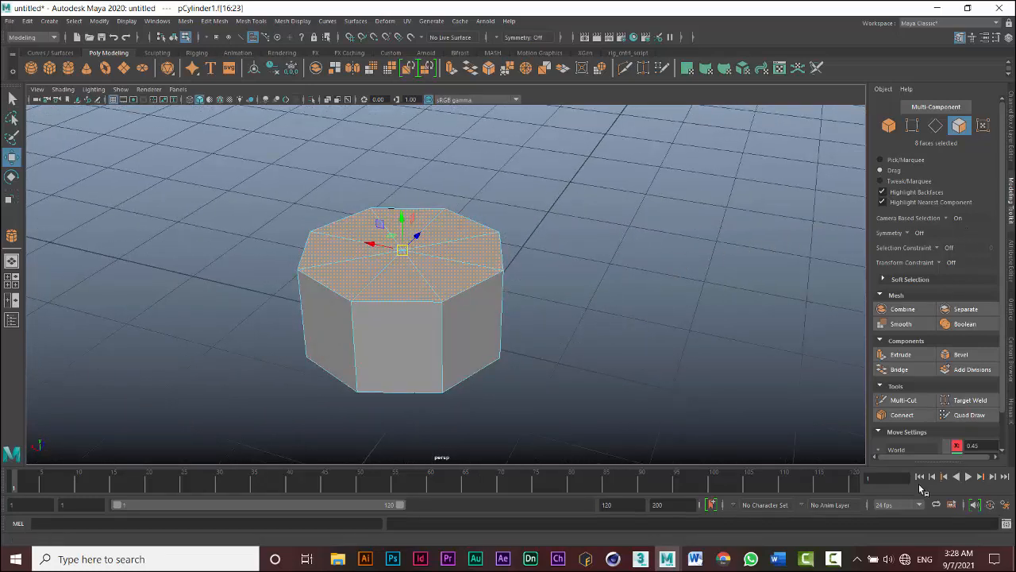
pyautogui.click(897, 357)
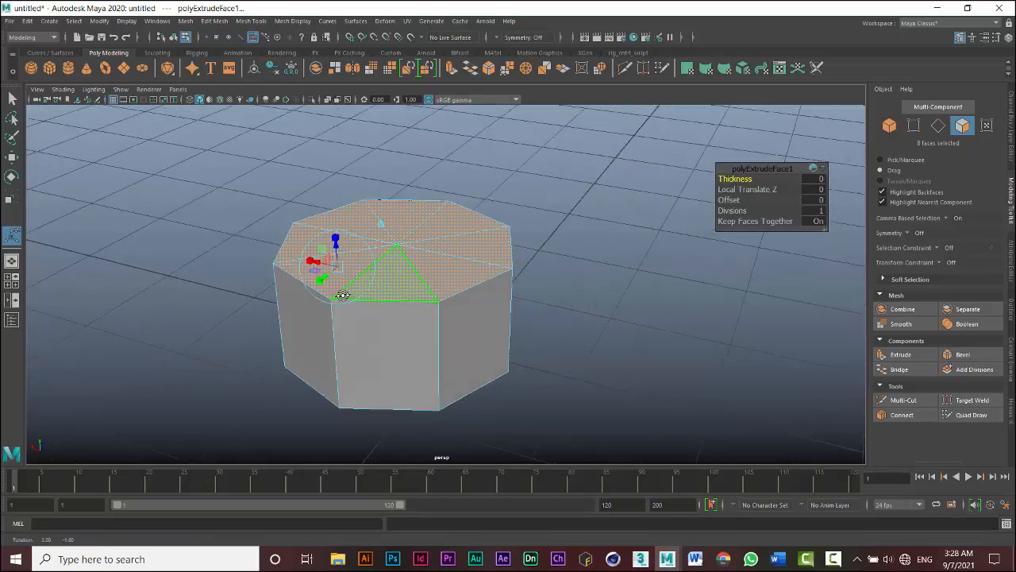
pyautogui.keyDown('alt'); pyautogui.moveTo(342, 291); pyautogui.dragTo(350, 279); pyautogui.keyUp('alt')
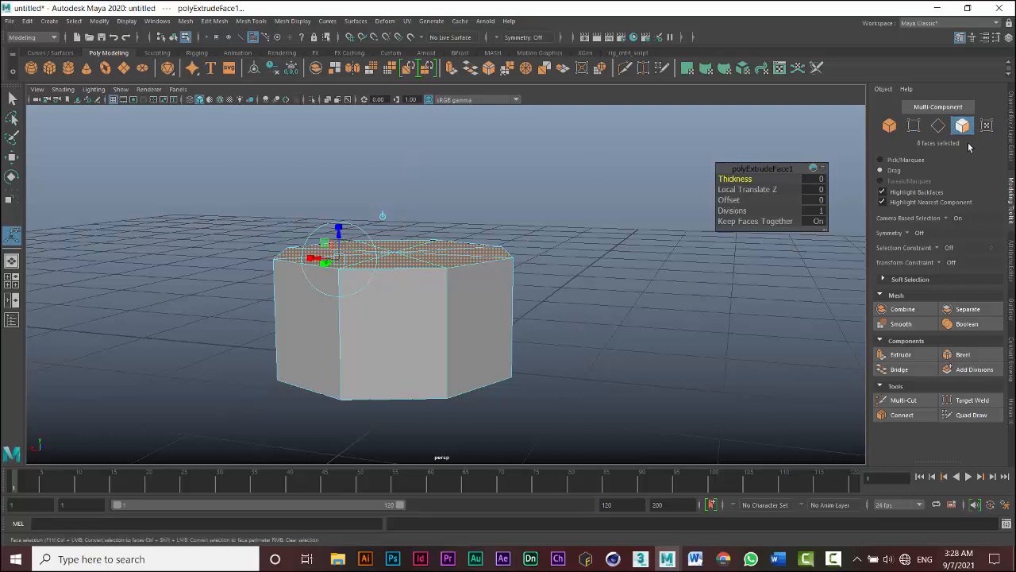
pyautogui.click(893, 161)
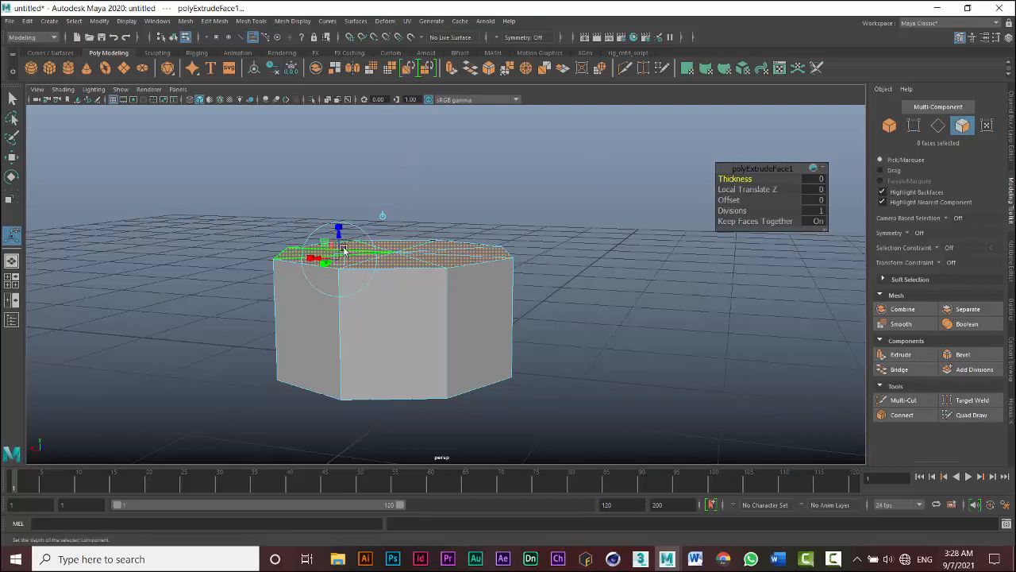
pyautogui.moveTo(338, 232); pyautogui.dragTo(352, 159)
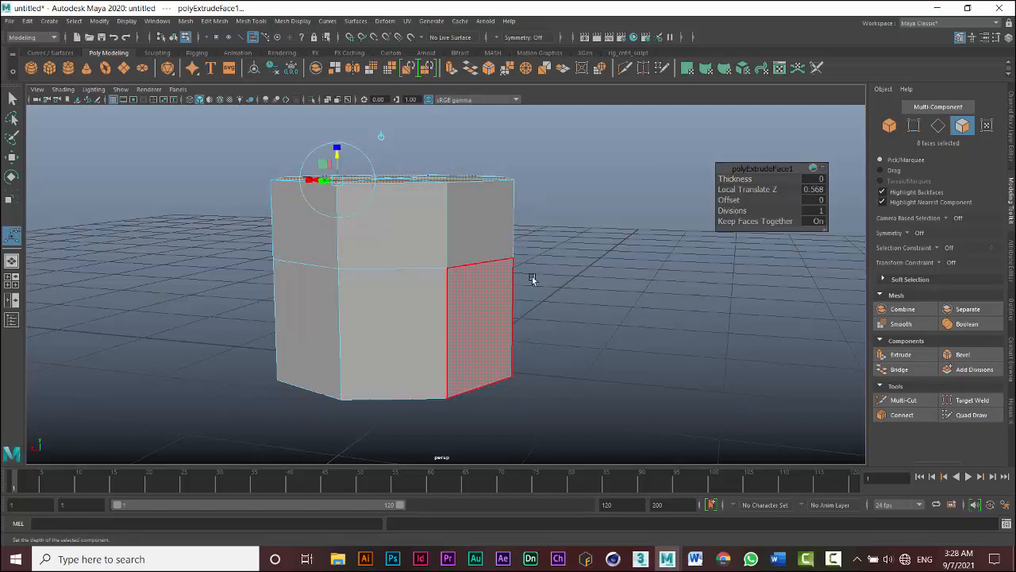
# - Rotate the extruded top faces to tilt the cylinder's top
pyautogui.keyDown('alt'); pyautogui.moveTo(532, 279); pyautogui.dragTo(547, 304); pyautogui.keyUp('alt')
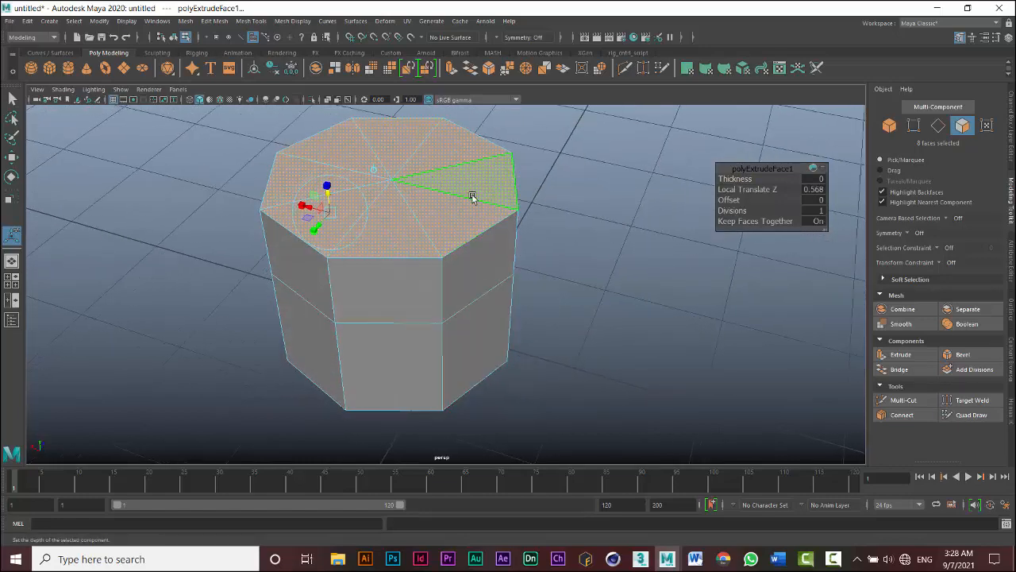
pyautogui.scroll(-1, 473, 197)
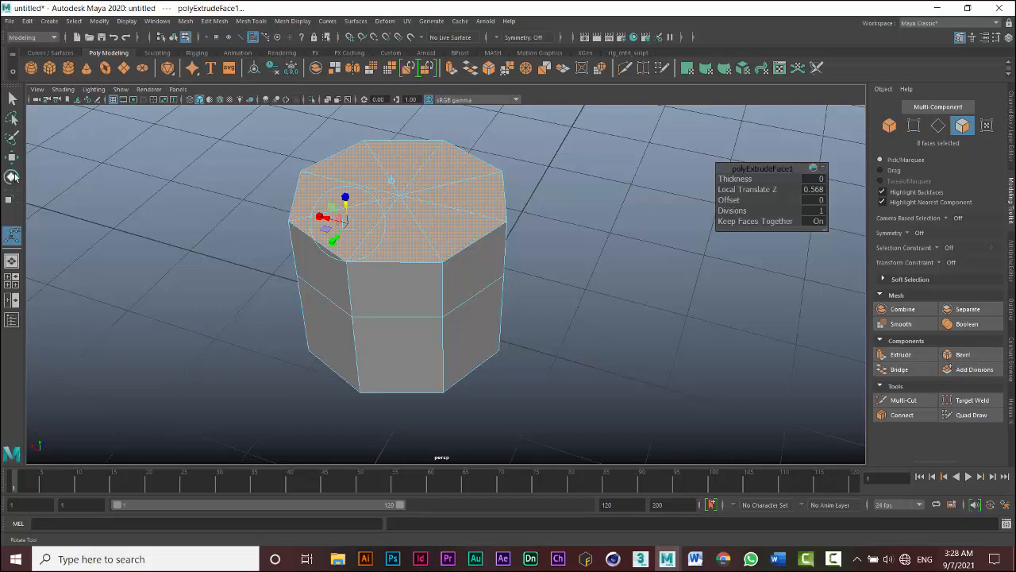
pyautogui.click(11, 176)
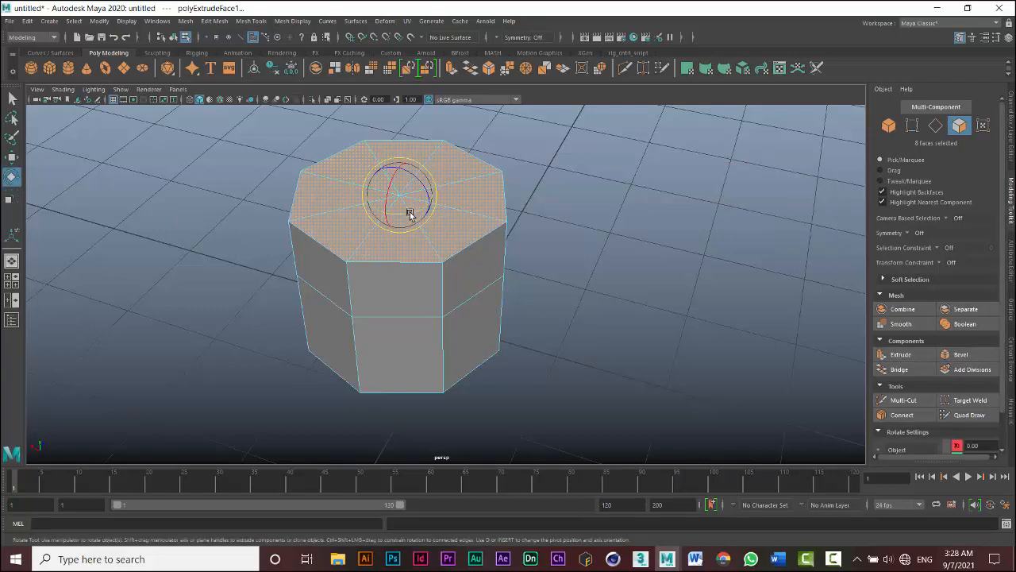
pyautogui.moveTo(411, 215); pyautogui.dragTo(417, 251)
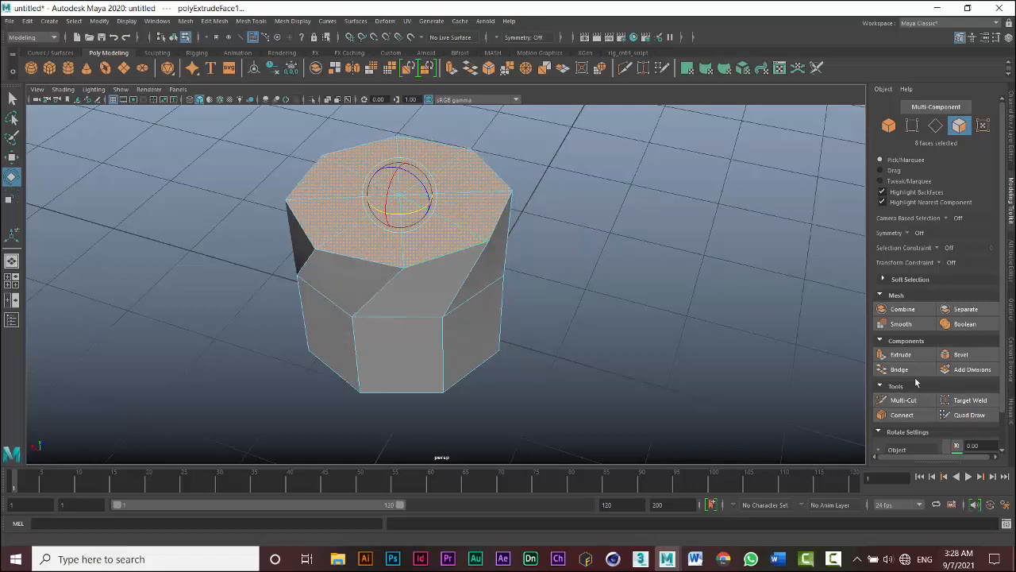
# - Extrude the top faces again and scale them inward to form a ledge
pyautogui.click(900, 355)
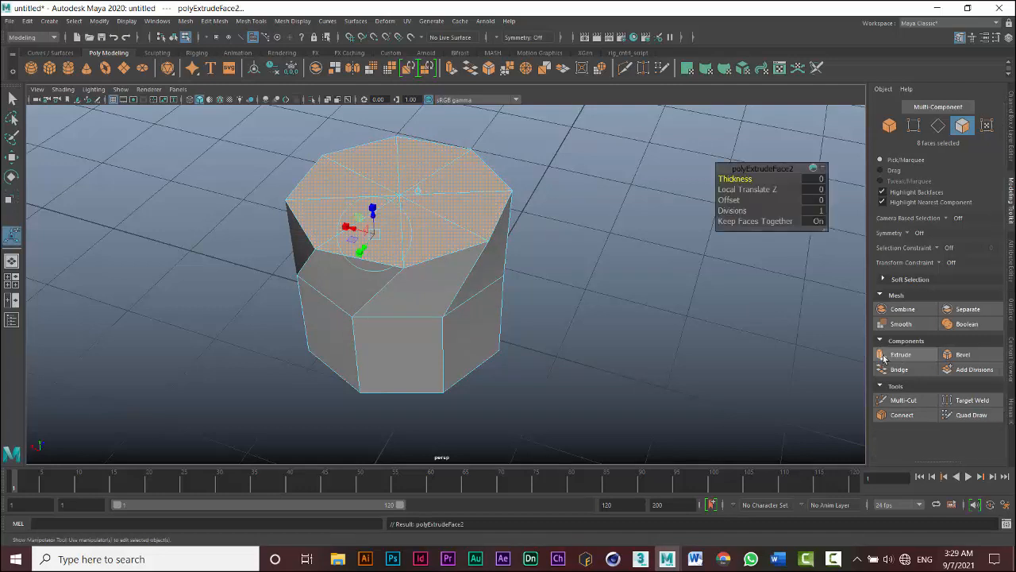
pyautogui.click(372, 207)
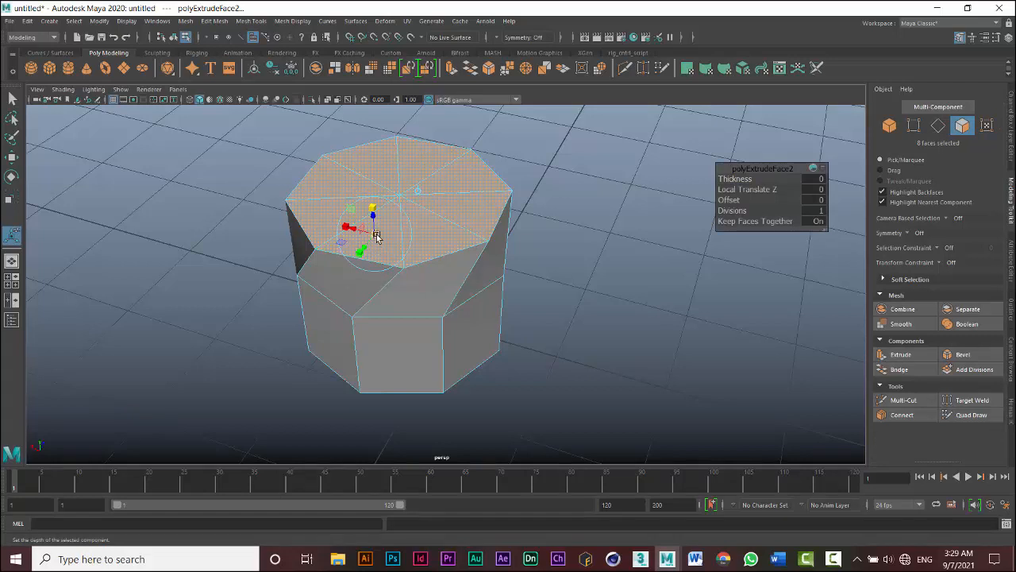
pyautogui.moveTo(375, 233); pyautogui.dragTo(363, 235)
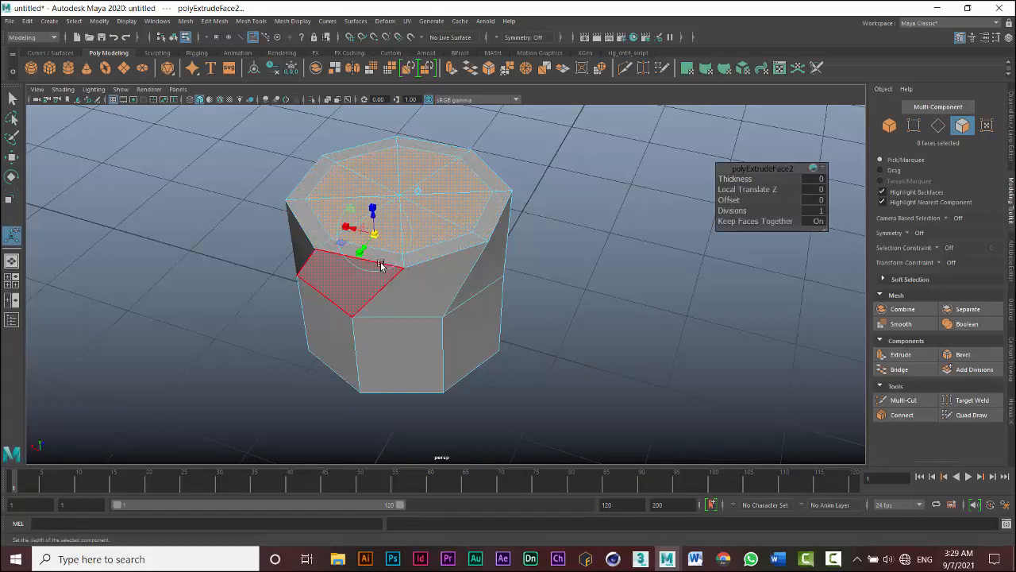
# - Extrude the top faces upward with Local Translate Z 0.695 and rotate them to tilt the new section
pyautogui.click(901, 354)
pyautogui.moveTo(376, 206); pyautogui.dragTo(374, 132)
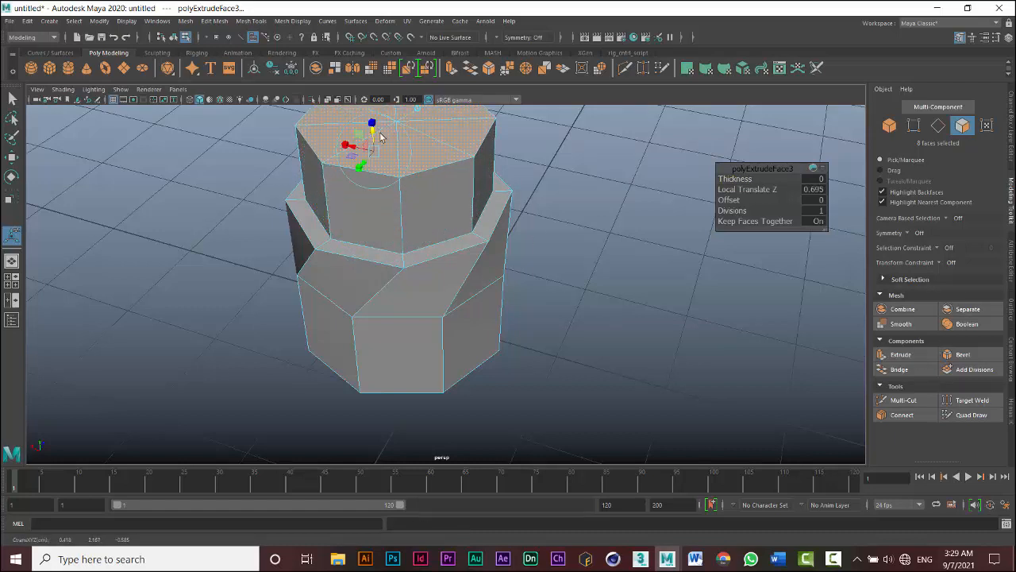
pyautogui.scroll(-1, 474, 250)
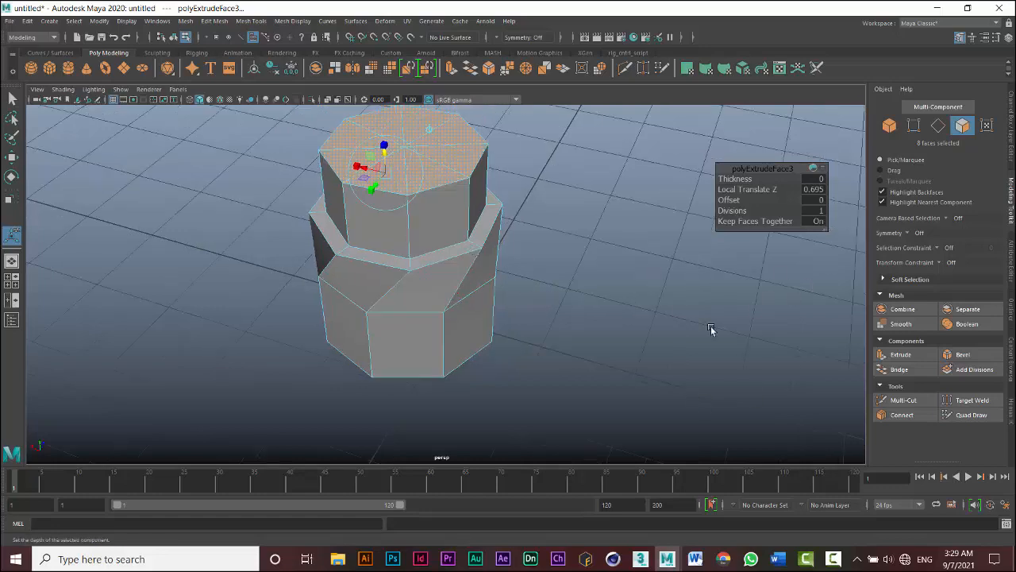
pyautogui.keyDown('alt'); pyautogui.moveTo(533, 270); pyautogui.dragTo(518, 292); pyautogui.keyUp('alt')
pyautogui.keyDown('alt'); pyautogui.moveTo(511, 254); pyautogui.dragTo(524, 283); pyautogui.keyUp('alt')
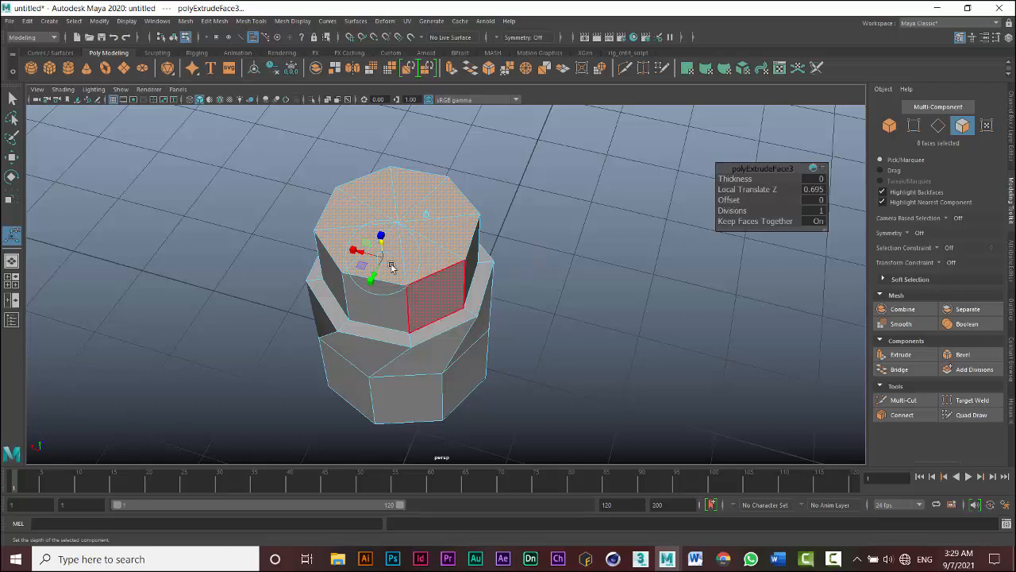
pyautogui.click(12, 176)
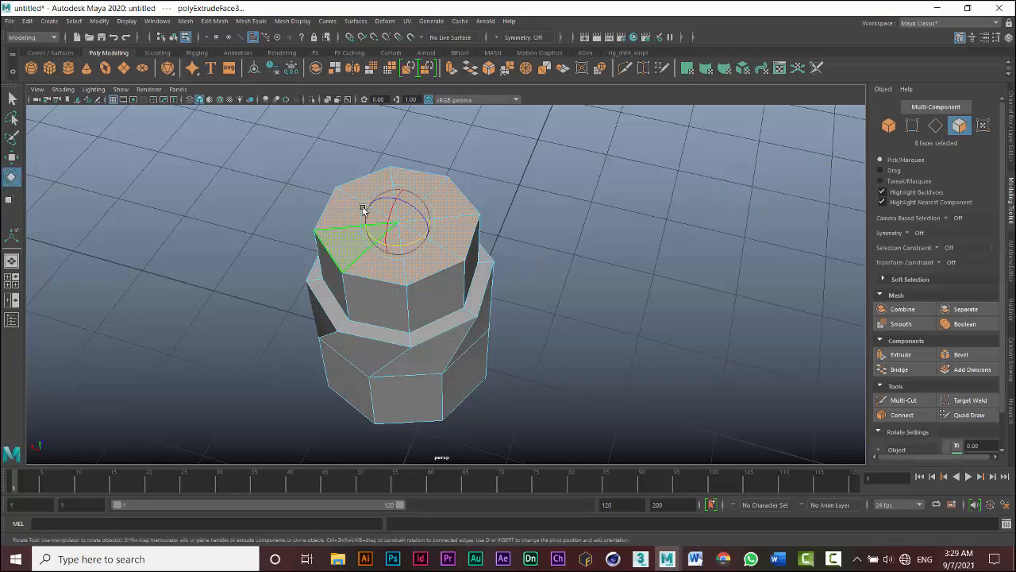
pyautogui.moveTo(418, 241); pyautogui.dragTo(404, 248)
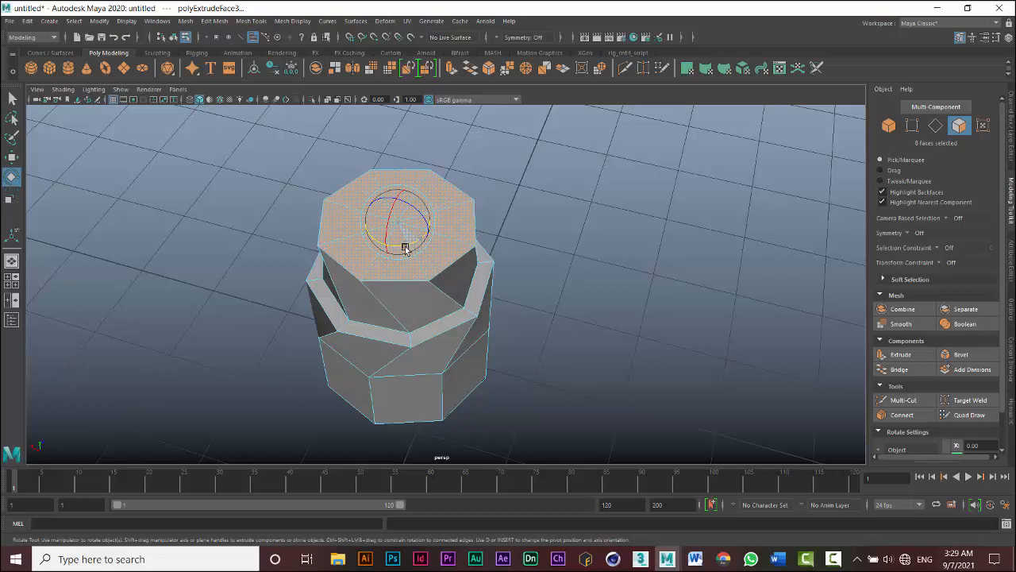
# - Extrude the top faces again and scale them inward
pyautogui.click(901, 354)
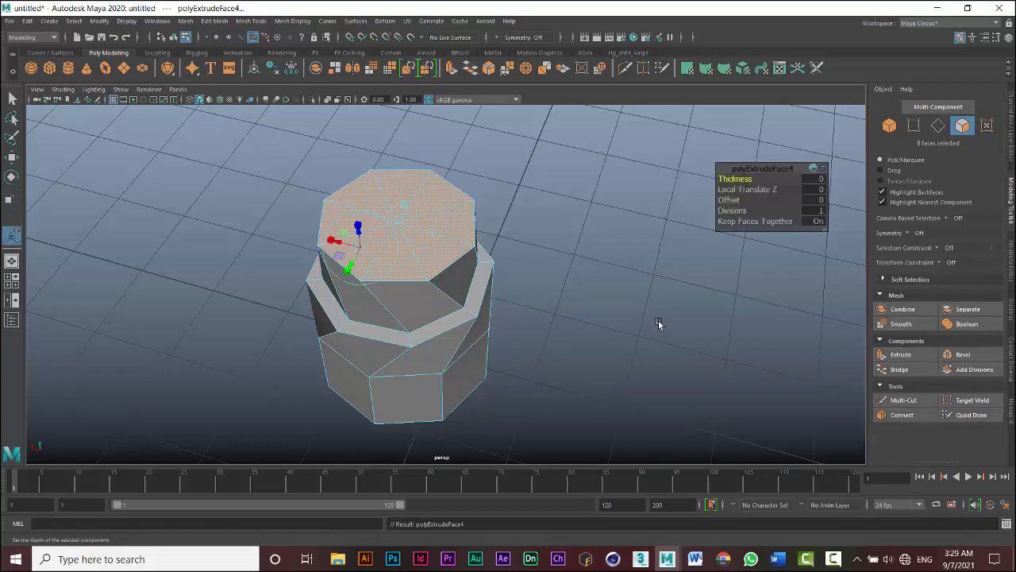
pyautogui.click(359, 230)
pyautogui.moveTo(361, 247); pyautogui.dragTo(353, 248)
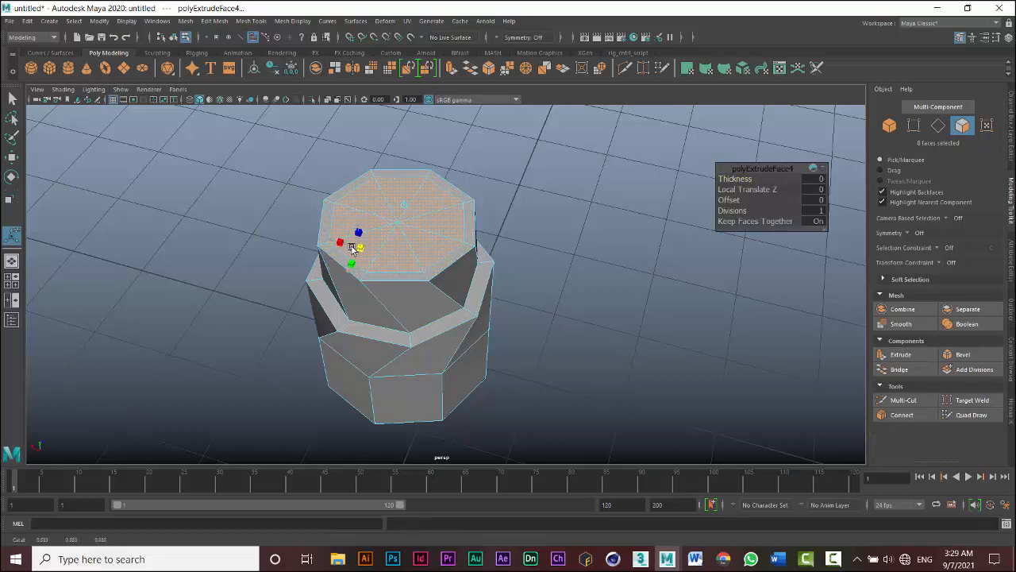
# - Extrude the top faces upward with a Local Translate Z of 0.905
pyautogui.click(901, 354)
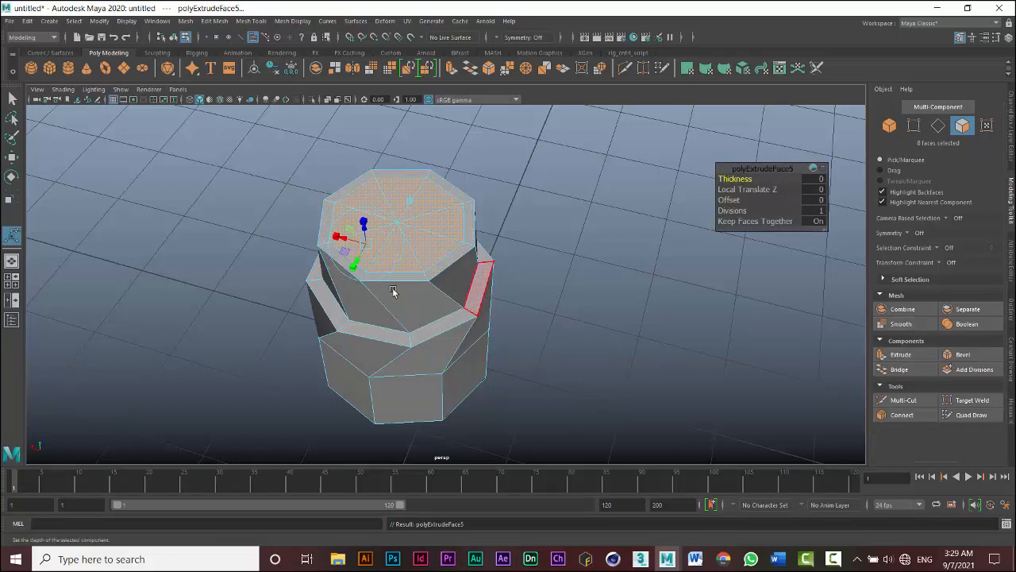
pyautogui.moveTo(363, 227); pyautogui.dragTo(355, 156)
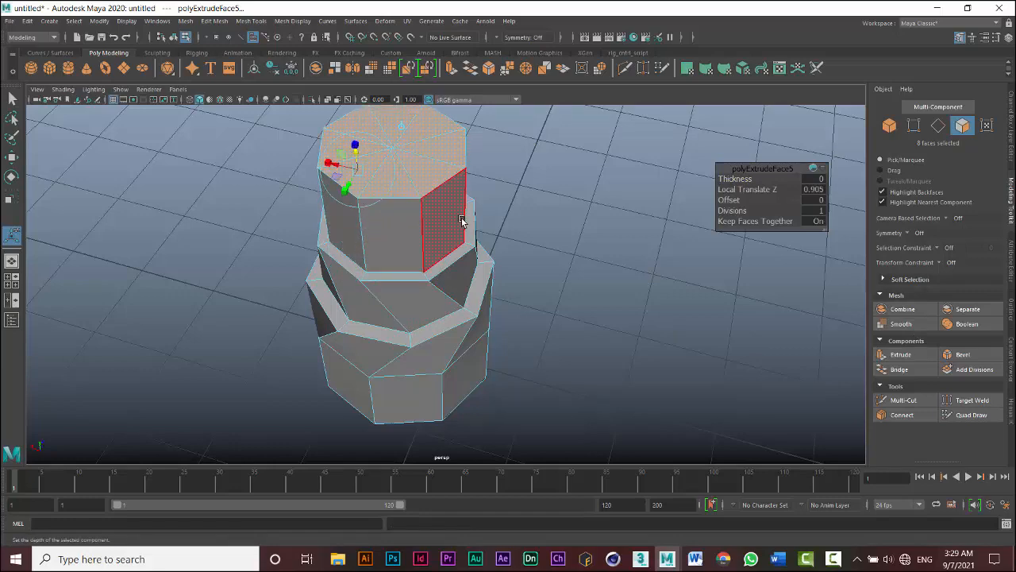
# - Extrude the top faces once more and scale them slightly inward to create a rim
pyautogui.keyDown('alt'); pyautogui.moveTo(495, 257); pyautogui.dragTo(476, 304); pyautogui.keyUp('alt')
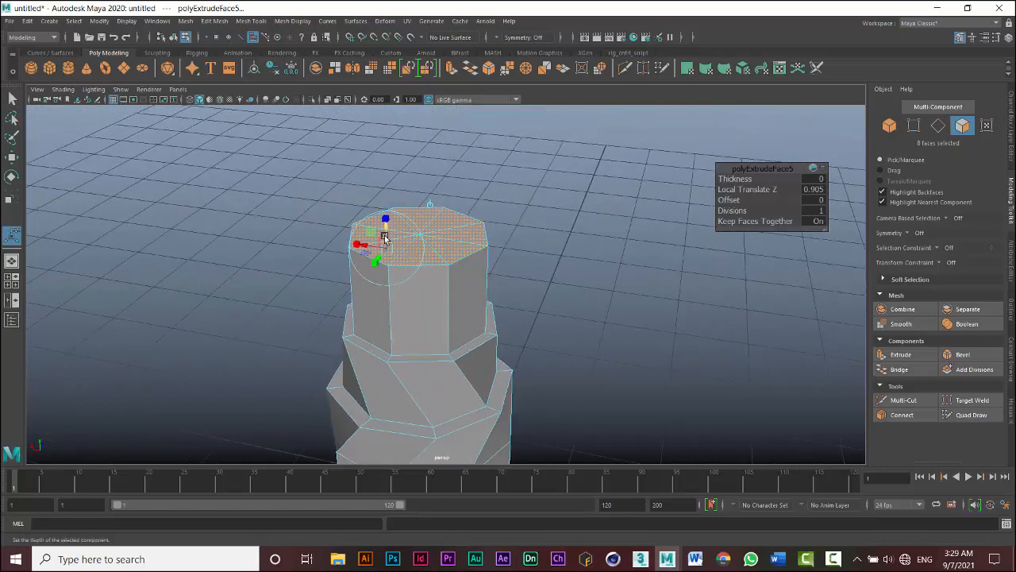
pyautogui.click(901, 355)
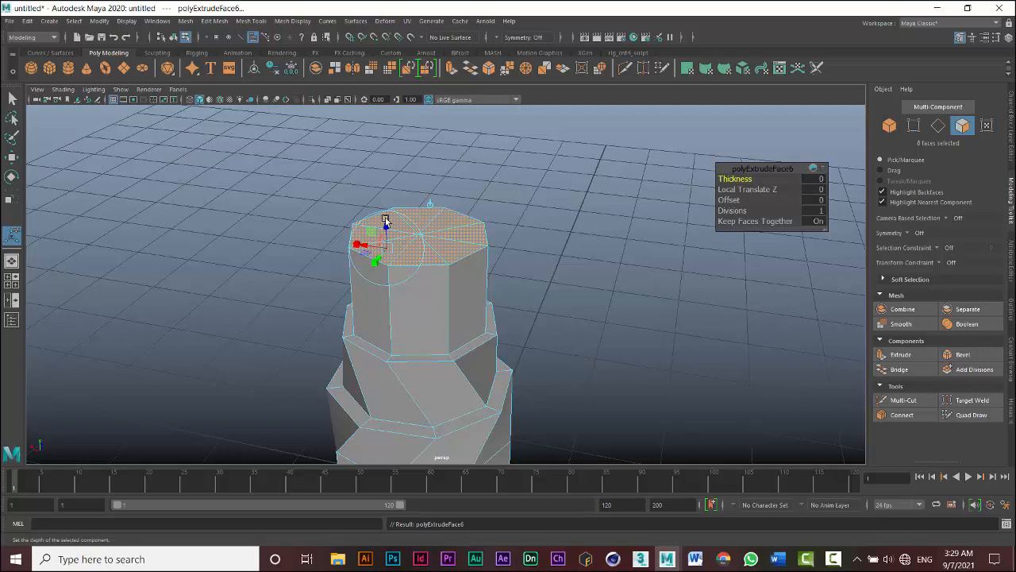
pyautogui.click(385, 220)
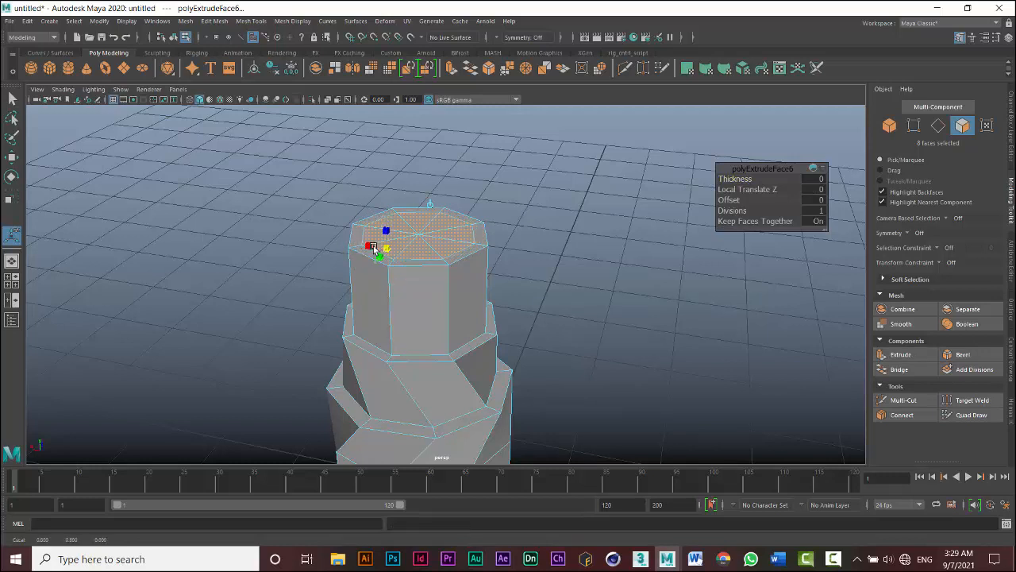
pyautogui.click(374, 248)
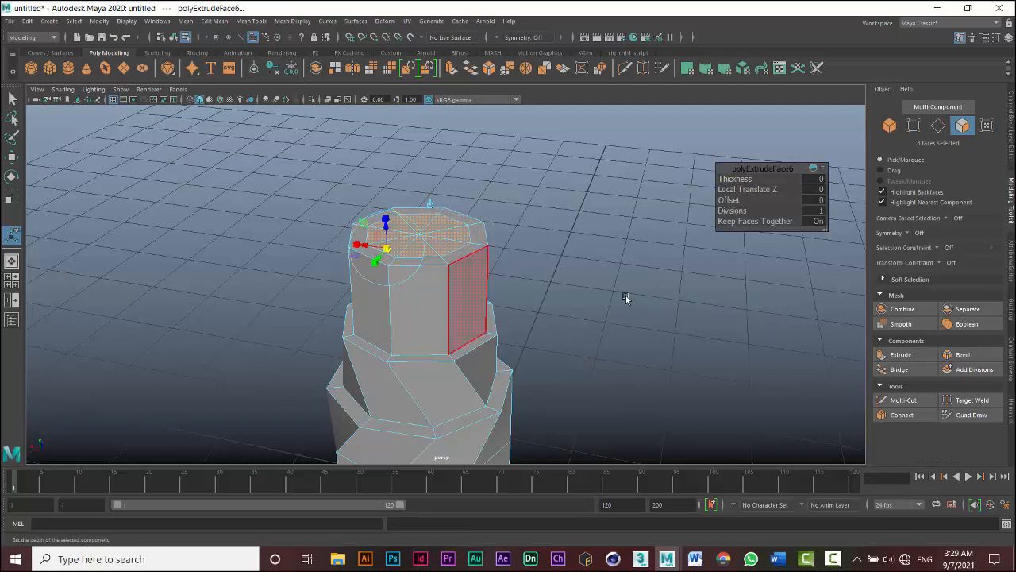
# - Extrude the top faces downward with a Local Translate Z of -0.51 to hollow the top
pyautogui.click(894, 354)
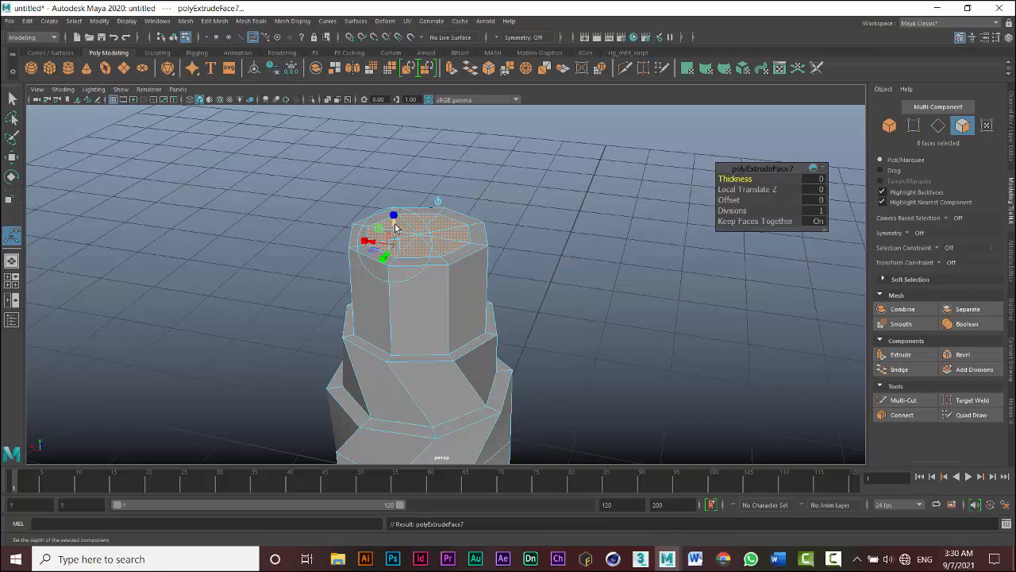
pyautogui.moveTo(394, 228); pyautogui.dragTo(396, 279)
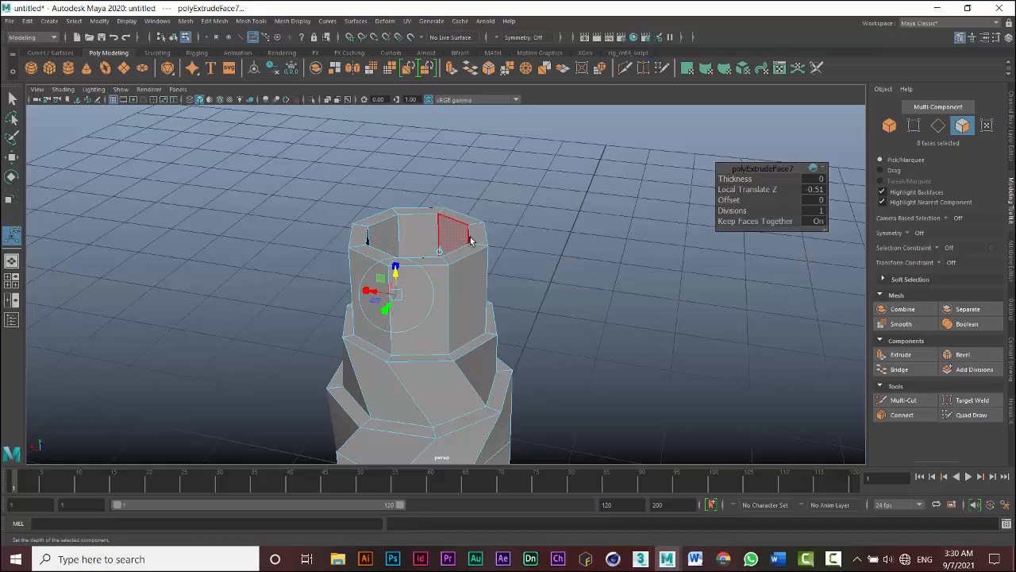
# - Extrude the top faces and scale them inward, then extrude them upward with a Local Translate Z of 1.289
pyautogui.moveTo(464, 238)
pyautogui.keyDown('alt'); pyautogui.mouseDown()
pyautogui.moveTo(453, 266)
pyautogui.moveTo(460, 254)
pyautogui.mouseUp(); pyautogui.keyUp('alt')
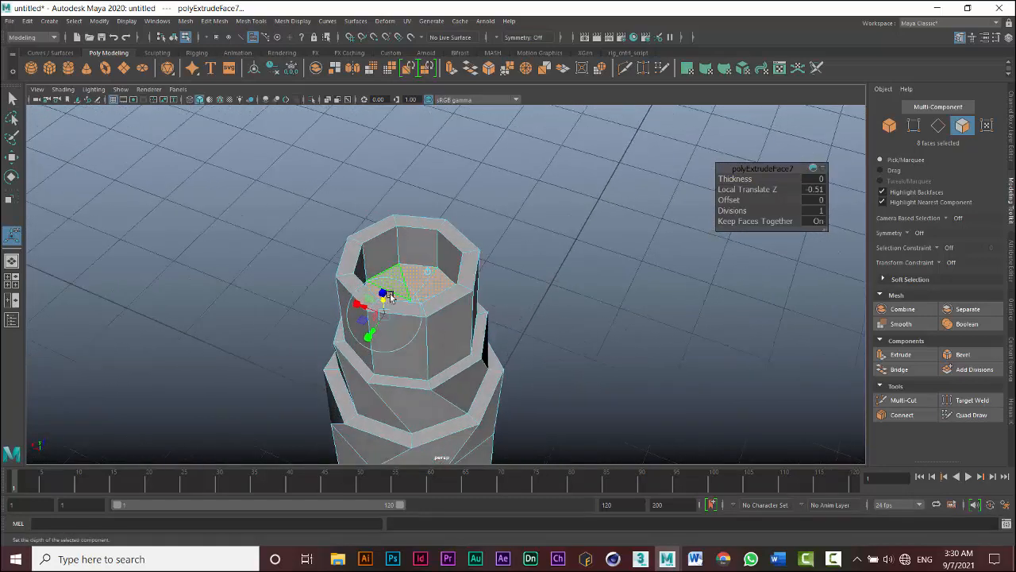
pyautogui.click(897, 355)
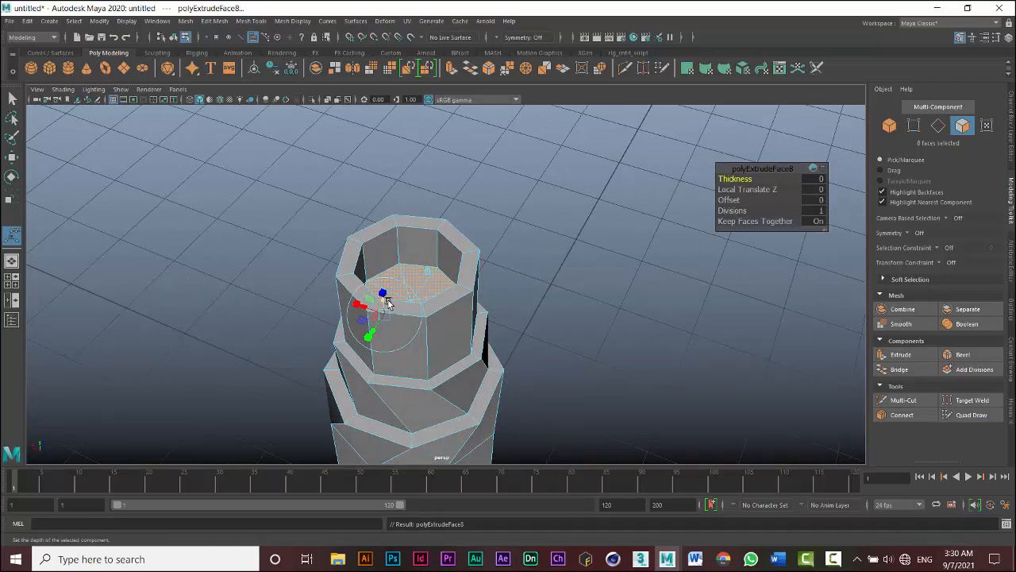
pyautogui.click(384, 294)
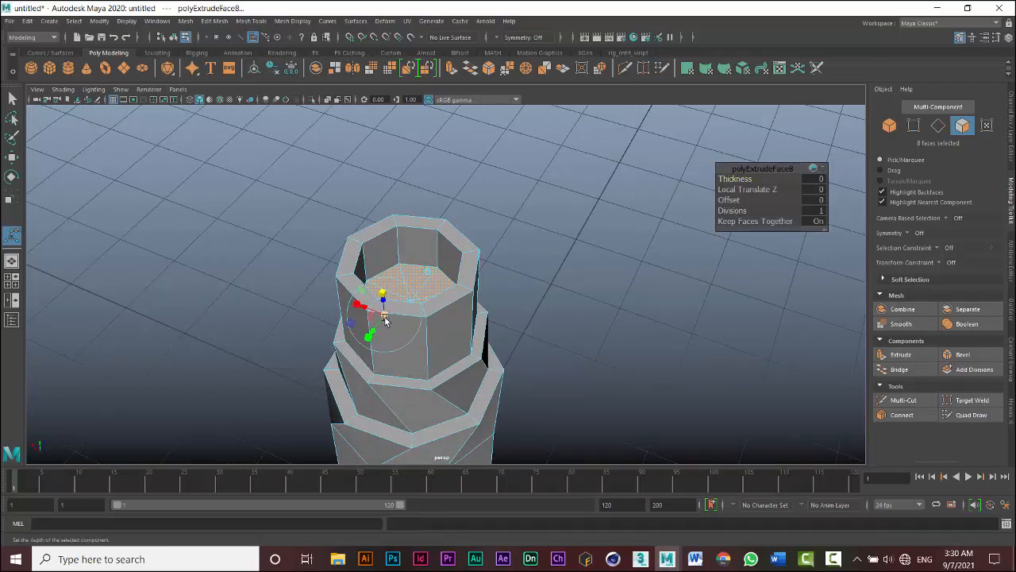
pyautogui.moveTo(385, 317); pyautogui.dragTo(366, 321)
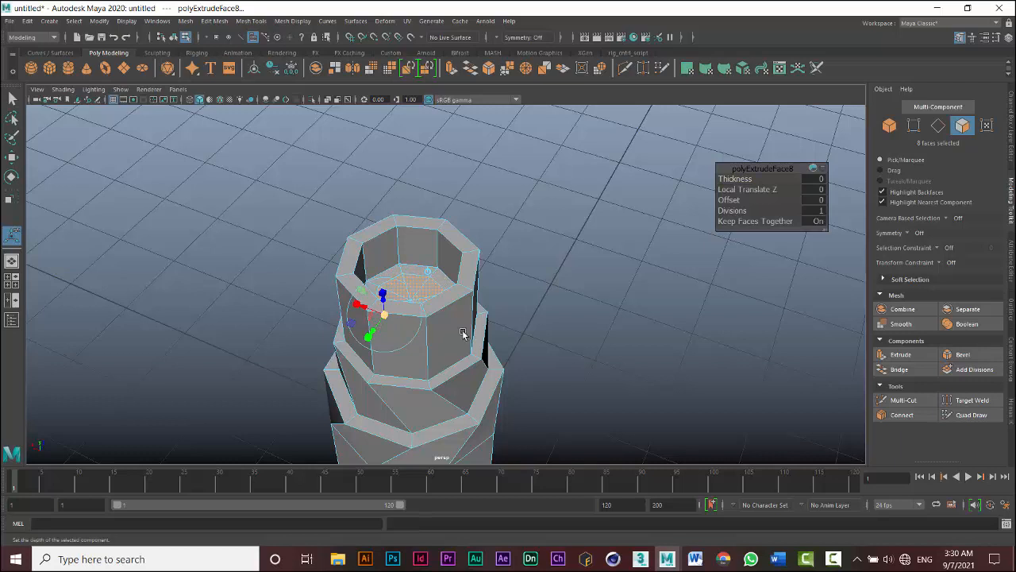
pyautogui.click(895, 354)
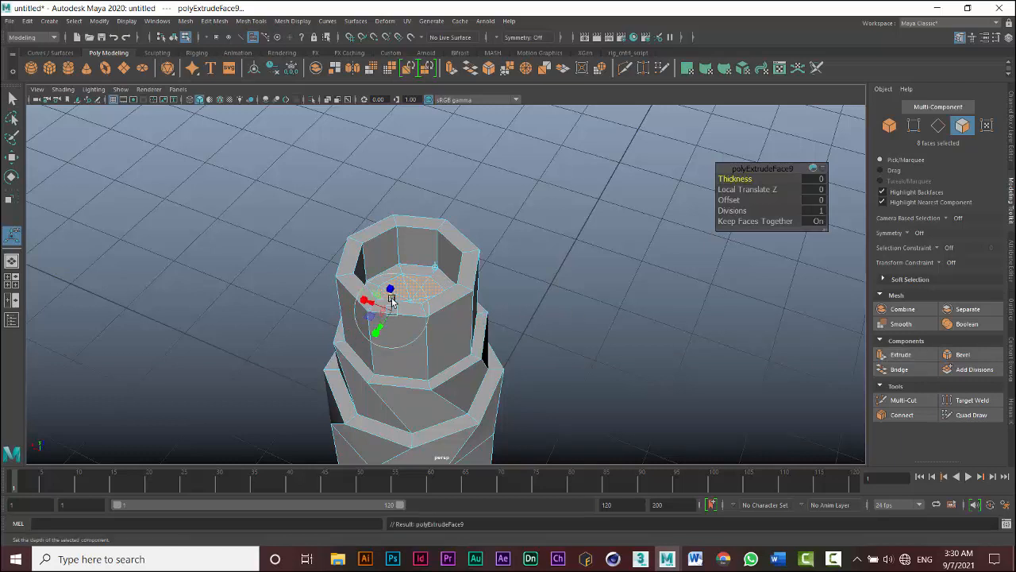
pyautogui.moveTo(392, 301); pyautogui.dragTo(396, 194)
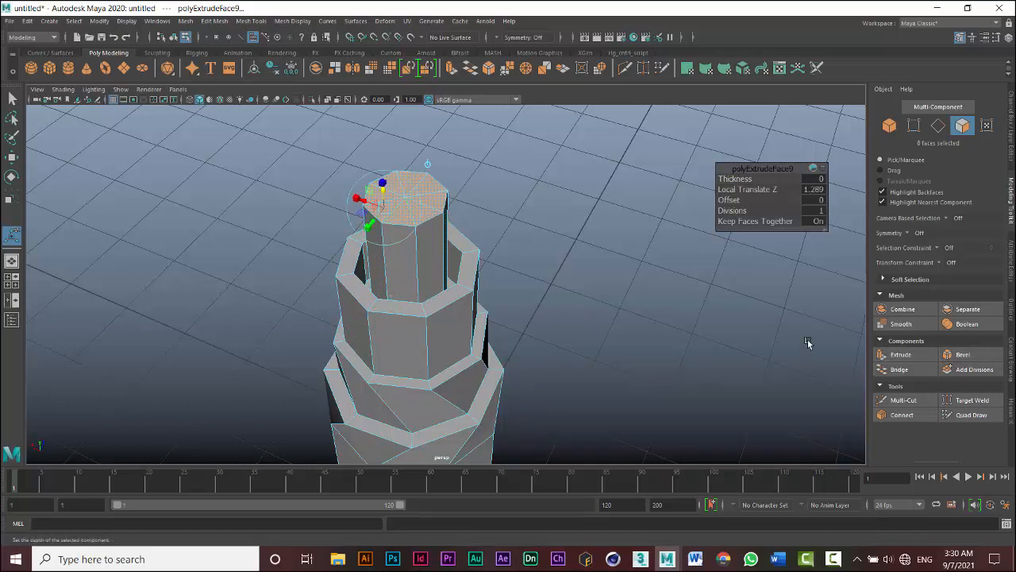
# - Bevel the edges of the top faces
pyautogui.click(962, 356)
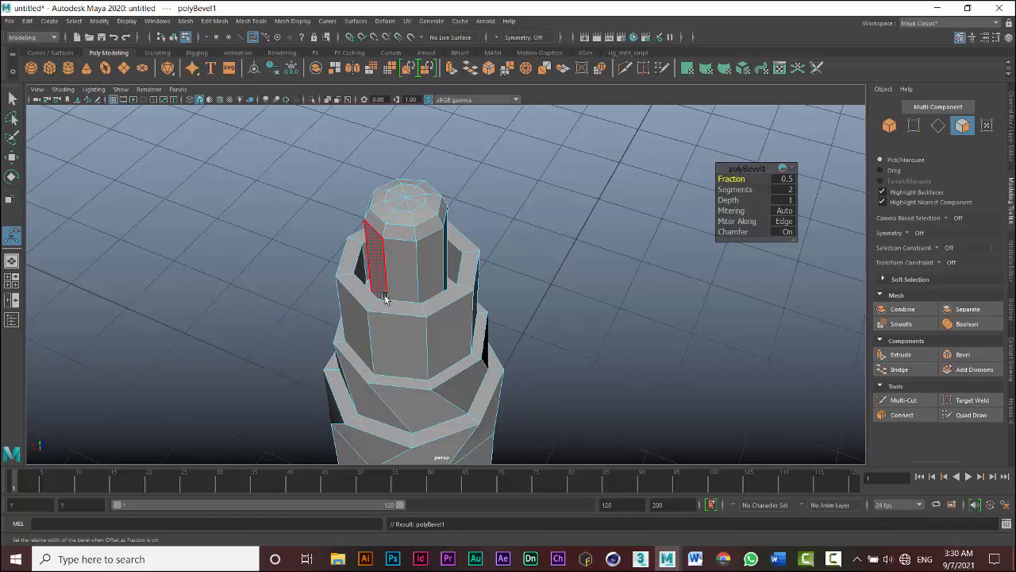
pyautogui.keyDown('alt'); pyautogui.moveTo(571, 297); pyautogui.dragTo(494, 258); pyautogui.keyUp('alt')
pyautogui.keyDown('alt'); pyautogui.moveTo(548, 258); pyautogui.dragTo(571, 275); pyautogui.keyUp('alt')
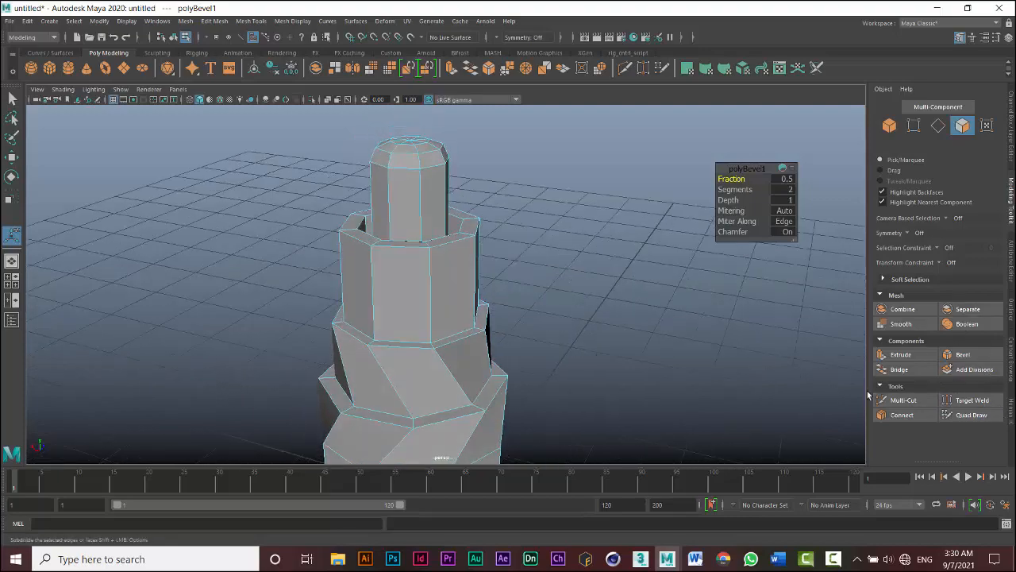
pyautogui.keyDown('alt'); pyautogui.moveTo(601, 281); pyautogui.dragTo(574, 291); pyautogui.keyUp('alt')
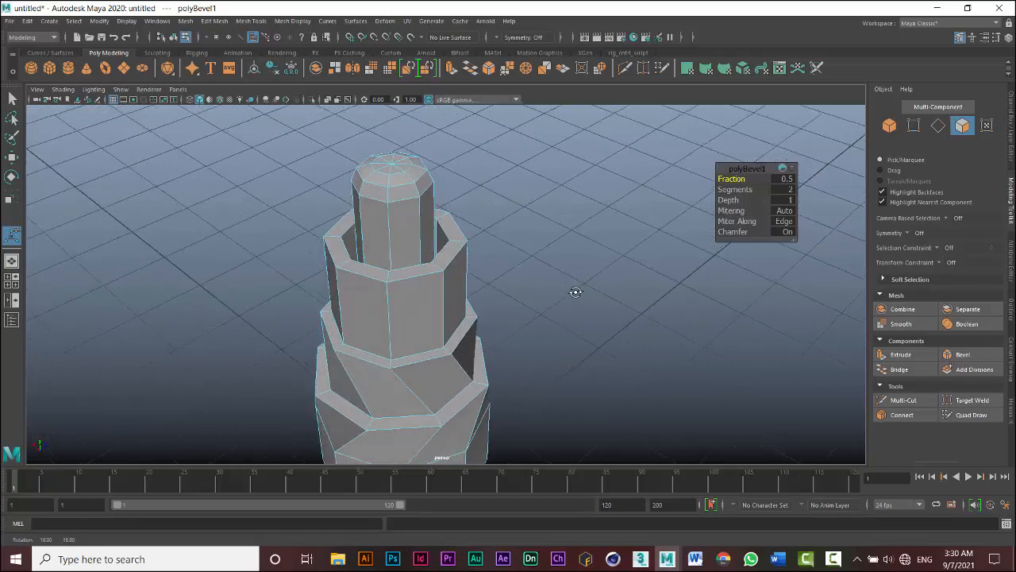
pyautogui.keyDown('alt'); pyautogui.moveTo(431, 182); pyautogui.dragTo(391, 131); pyautogui.keyUp('alt')
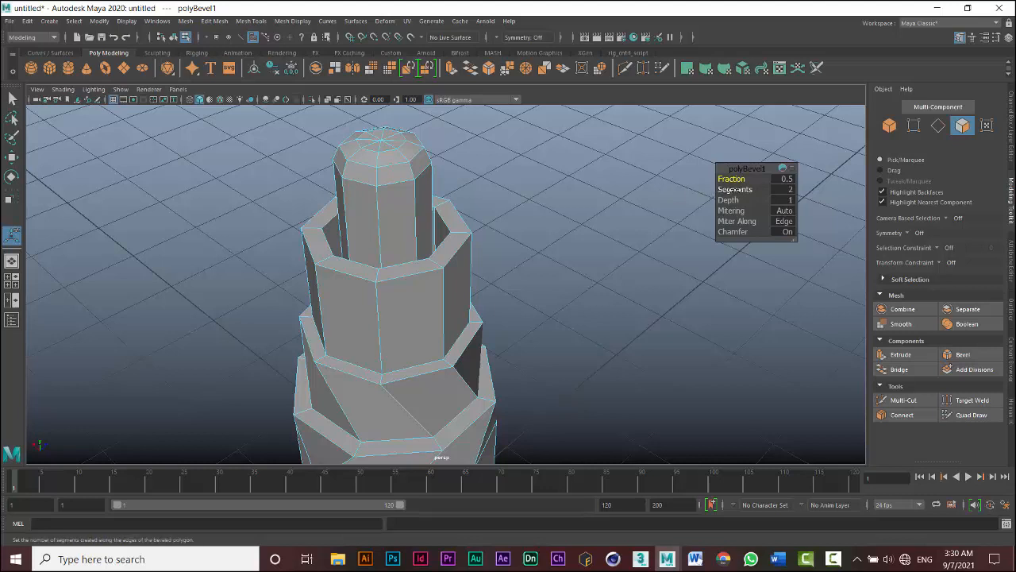
# - Set the bevel's Segments to 5 and Fraction to 0.149 in the bevel's attributes
pyautogui.click(1013, 255)
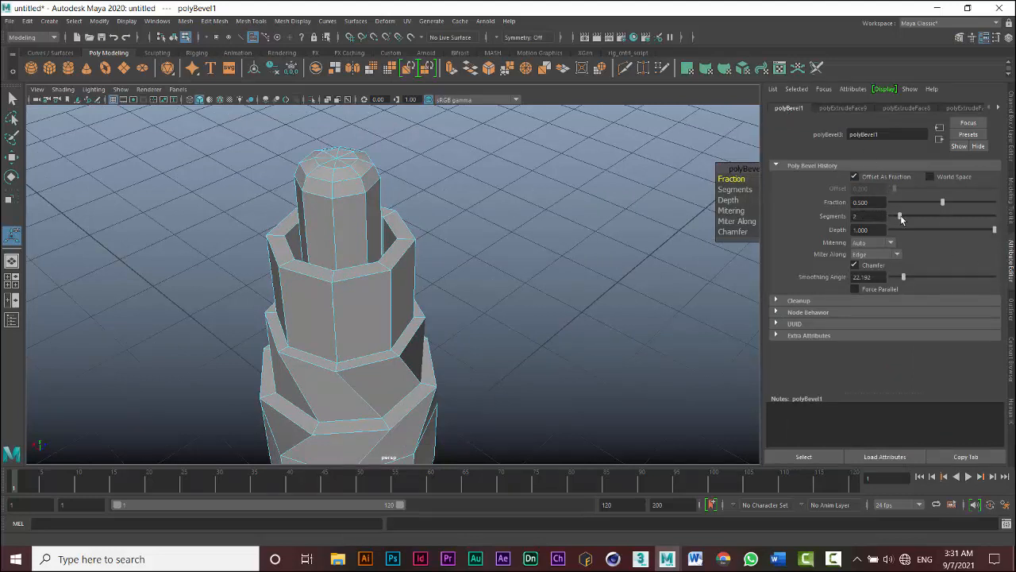
pyautogui.moveTo(909, 219); pyautogui.dragTo(945, 224)
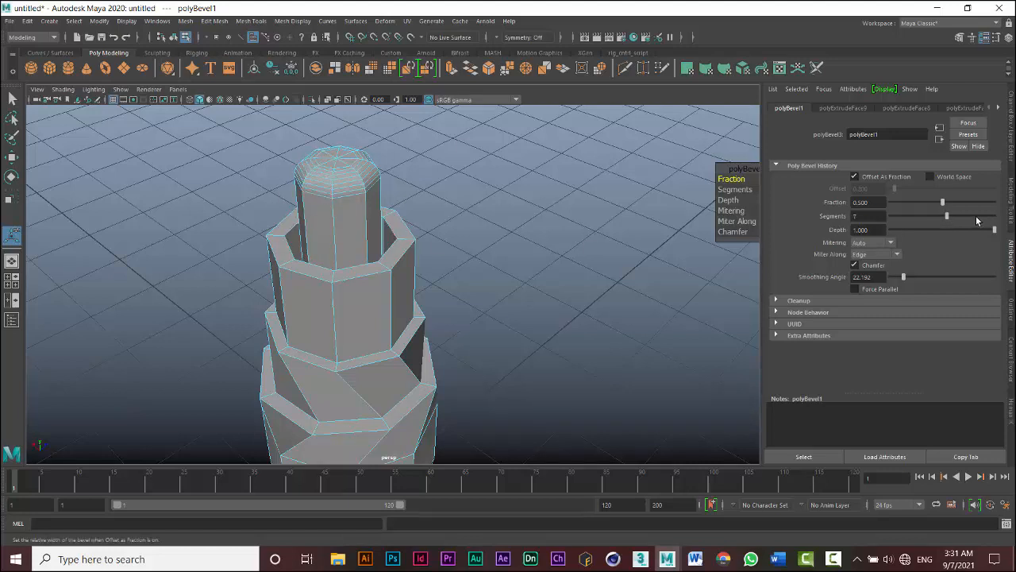
pyautogui.moveTo(950, 220)
pyautogui.mouseDown()
pyautogui.moveTo(966, 218)
pyautogui.moveTo(907, 227)
pyautogui.moveTo(935, 228)
pyautogui.mouseUp()
pyautogui.moveTo(943, 204); pyautogui.dragTo(970, 220)
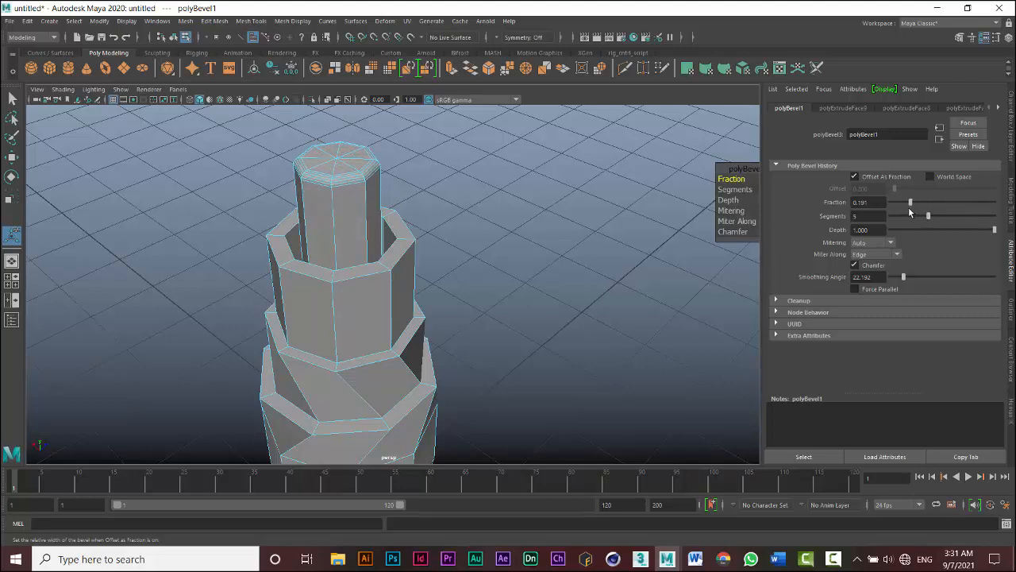
pyautogui.moveTo(906, 208); pyautogui.dragTo(916, 211)
pyautogui.moveTo(907, 208)
pyautogui.mouseDown()
pyautogui.moveTo(962, 226)
pyautogui.moveTo(906, 218)
pyautogui.mouseUp()
pyautogui.moveTo(995, 230)
pyautogui.mouseDown()
pyautogui.moveTo(964, 234)
pyautogui.moveTo(997, 232)
pyautogui.mouseUp()
pyautogui.click(1010, 196)
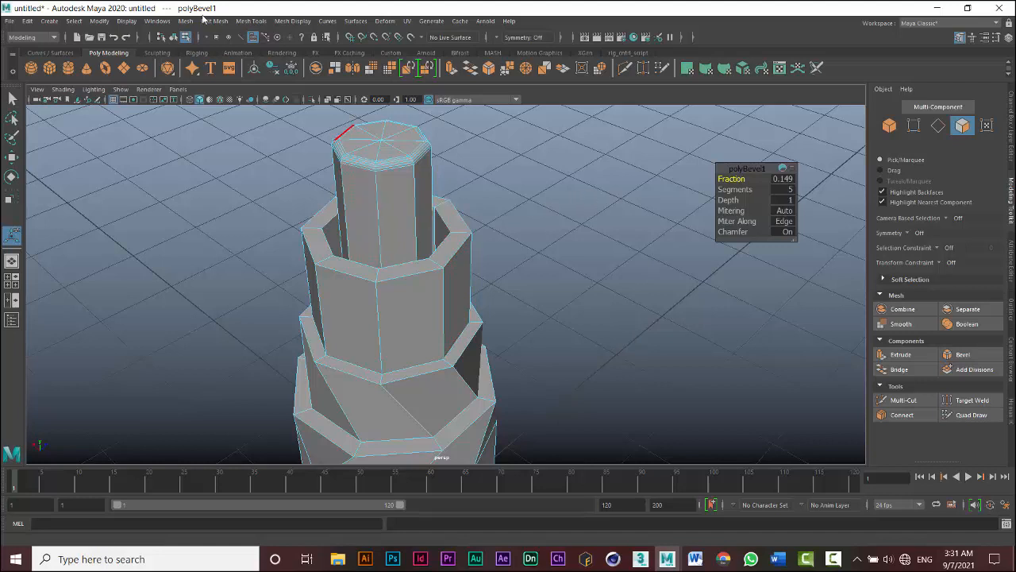
# - Switch back to object selection mode with the whole cylinder selected
pyautogui.click(218, 22)
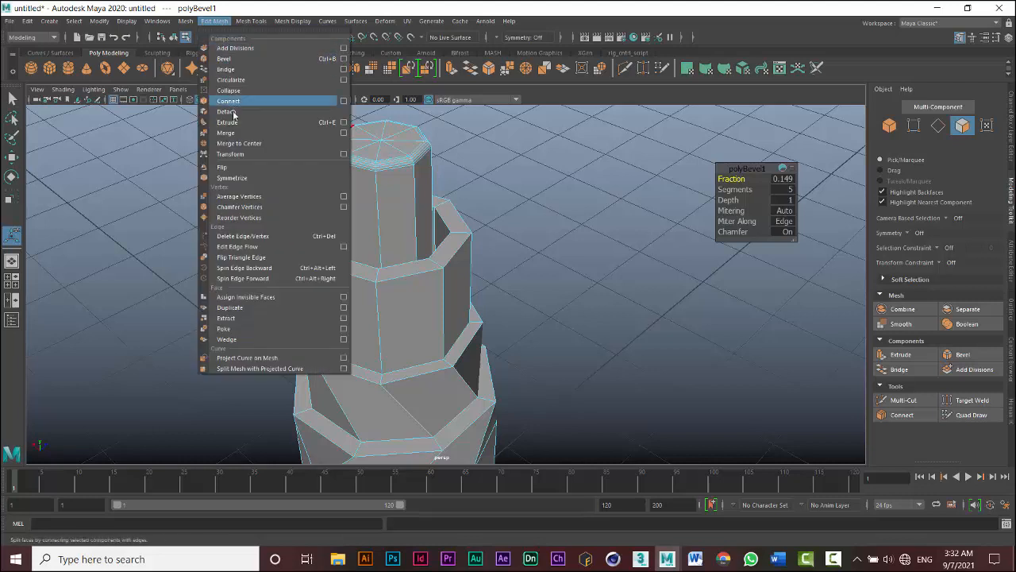
pyautogui.click(213, 22)
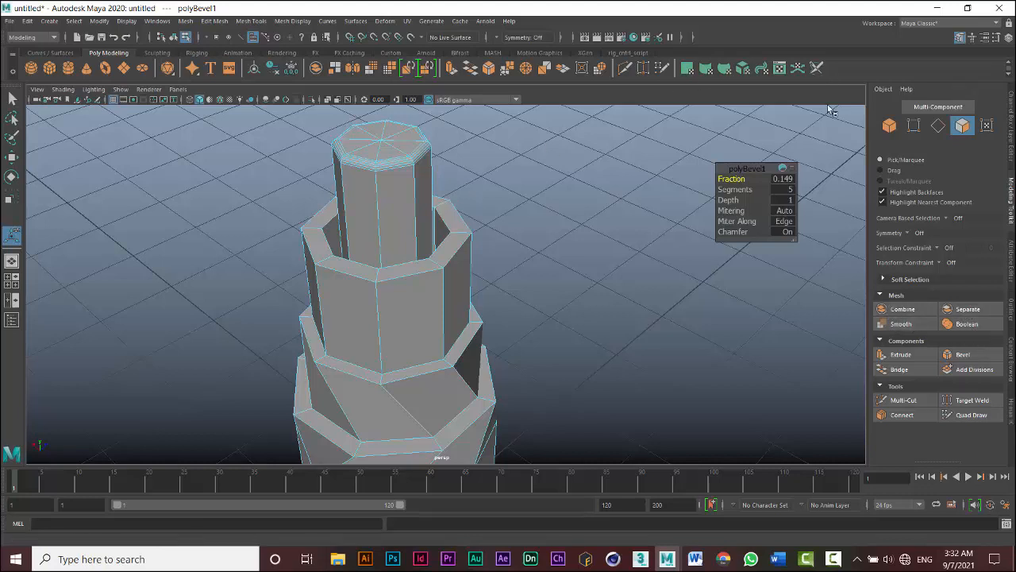
pyautogui.click(888, 127)
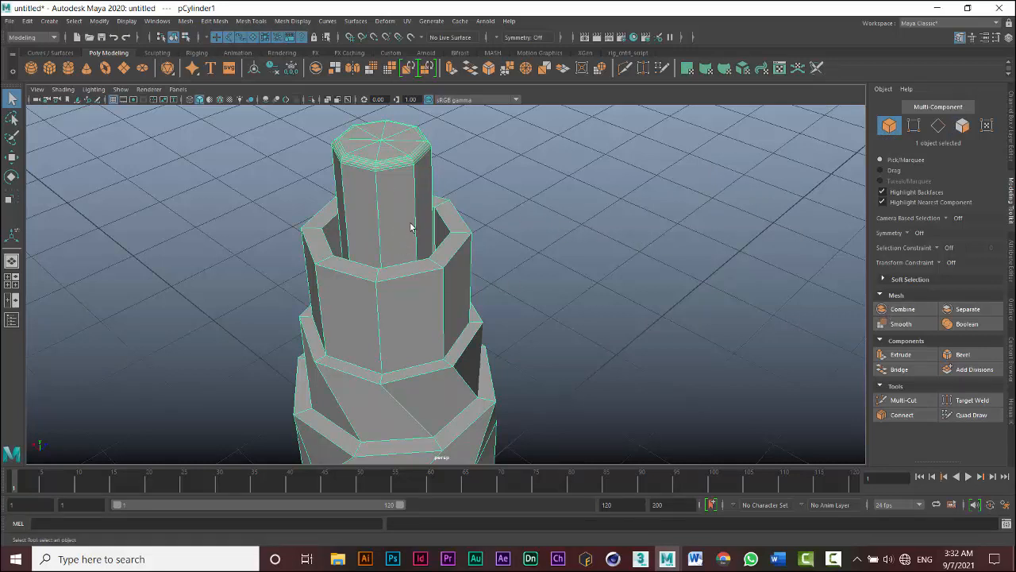
pyautogui.scroll(-3, 410, 221)
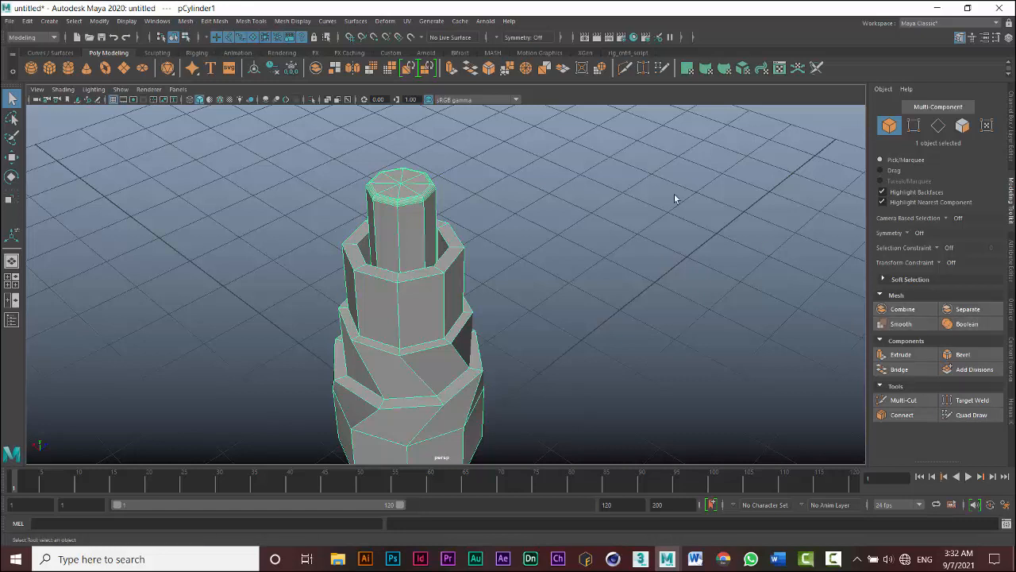
pyautogui.click(186, 23)
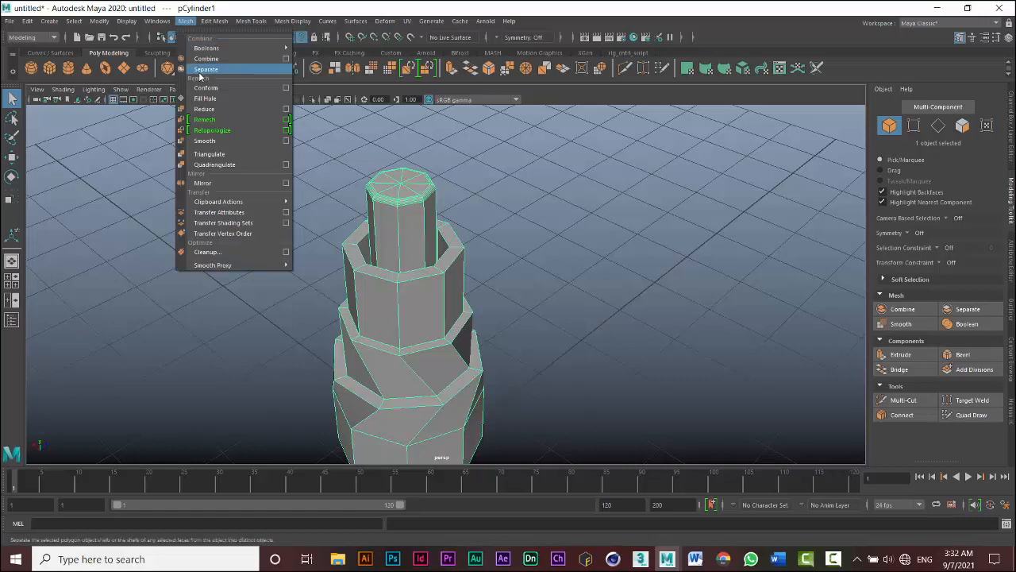
pyautogui.moveTo(207, 49)
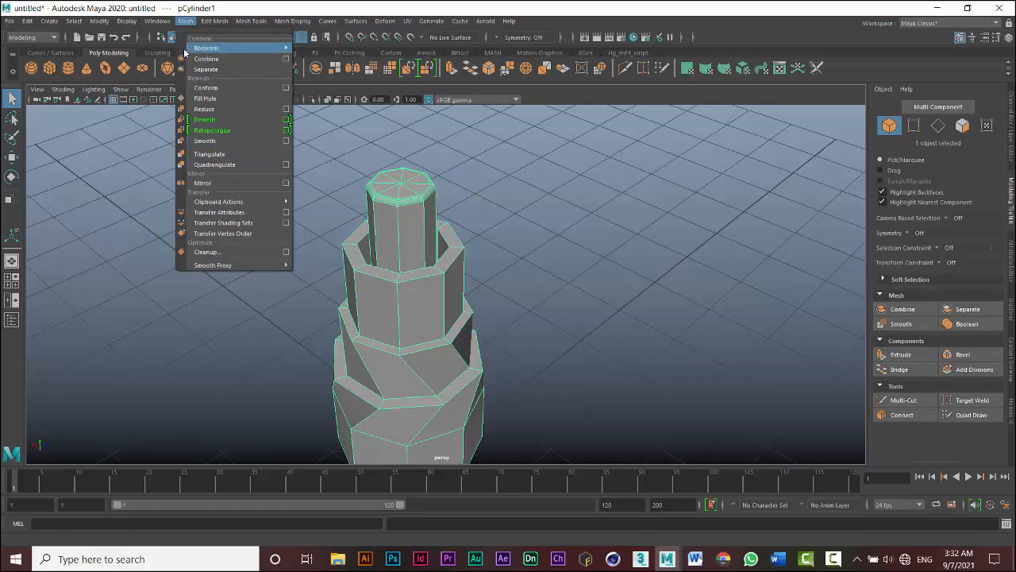
pyautogui.click(185, 22)
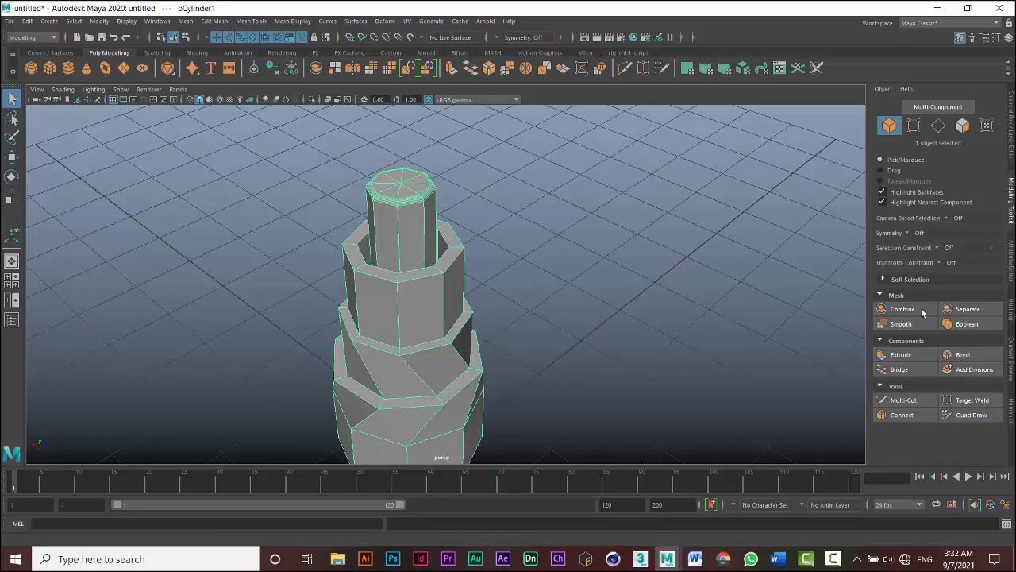
# - Switch to the Word document 'Terms commonly used in 3d' to read through the glossary terms, then return to Maya
pyautogui.moveTo(788, 563)
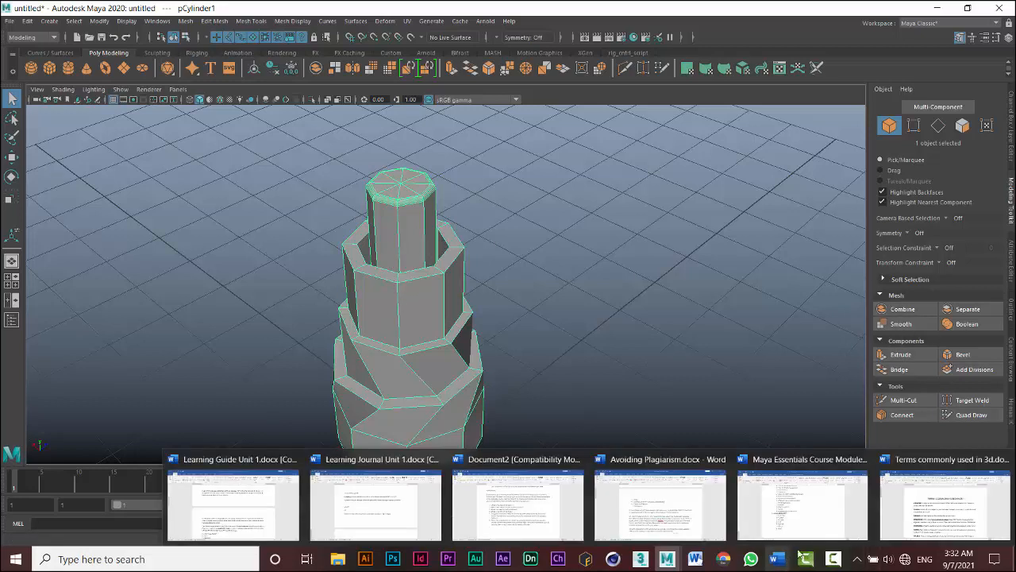
pyautogui.click(917, 492)
pyautogui.scroll(-3, 502, 336)
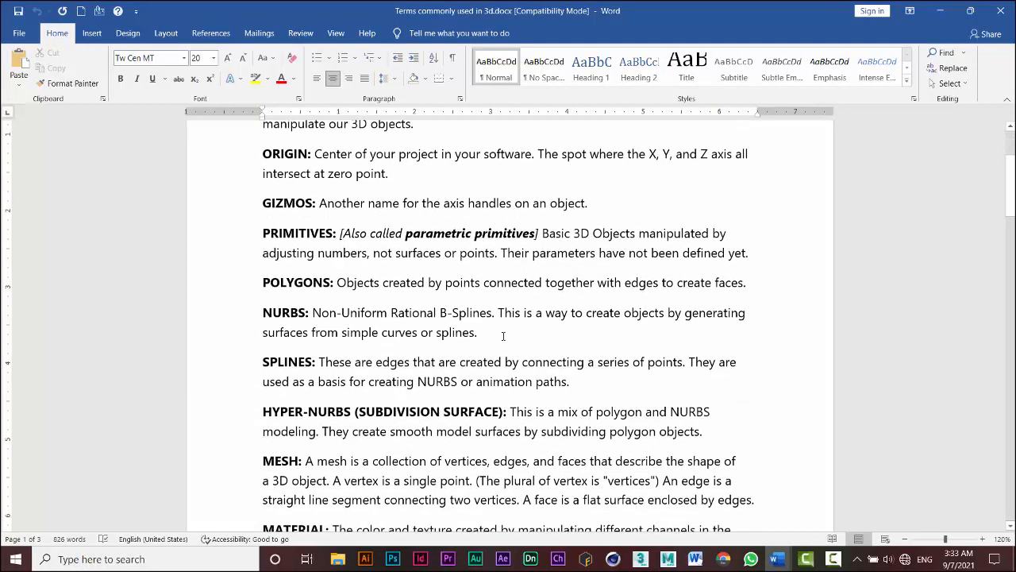
pyautogui.scroll(-3, 502, 336)
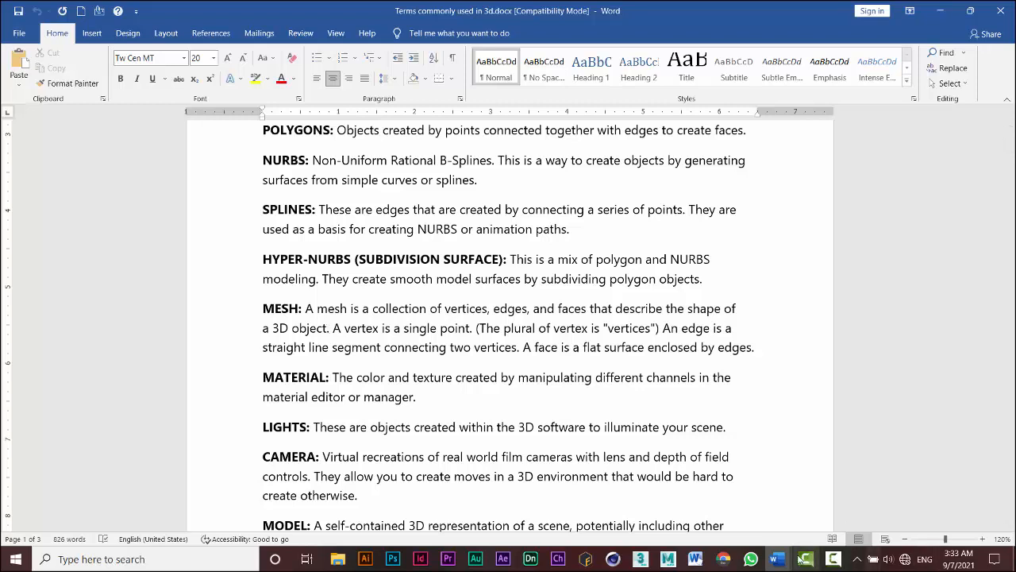
pyautogui.moveTo(667, 559)
pyautogui.click(702, 521)
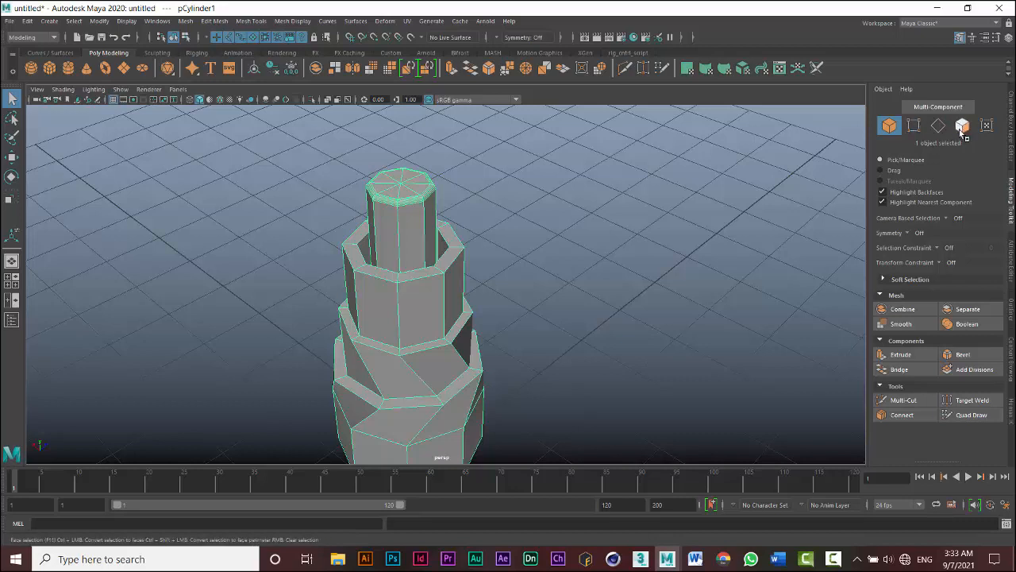
pyautogui.click(212, 22)
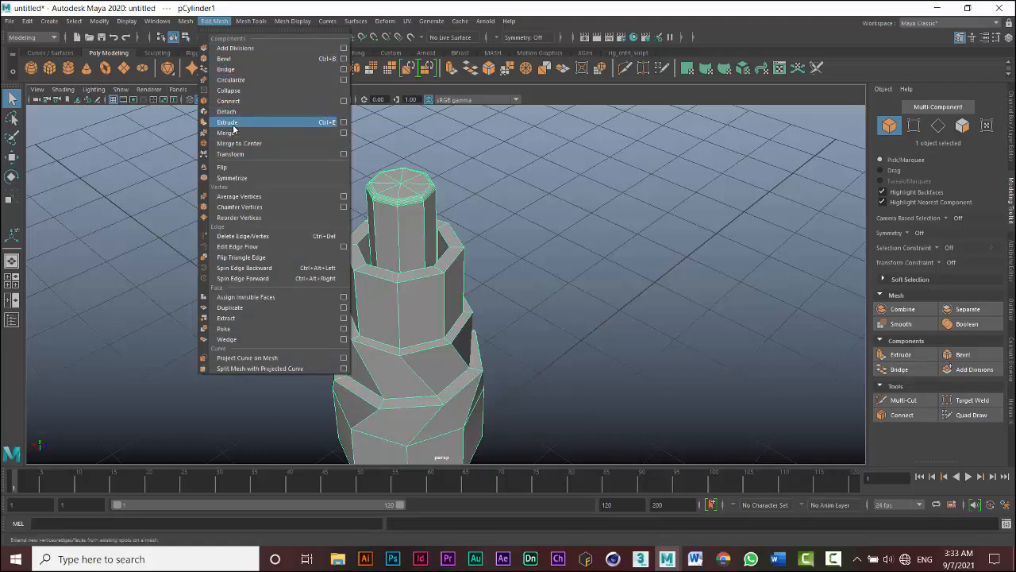
pyautogui.click(213, 22)
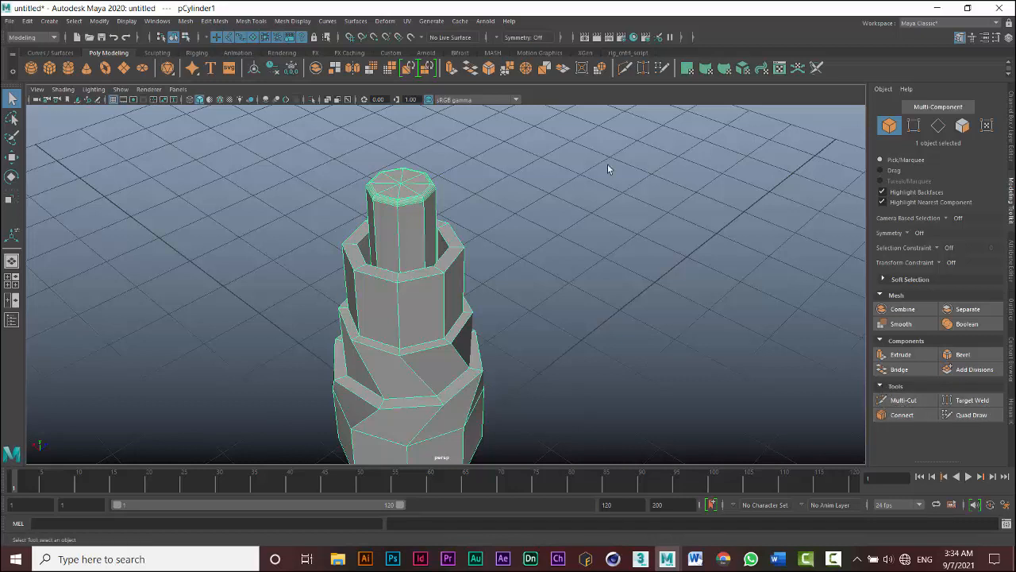
pyautogui.click(240, 22)
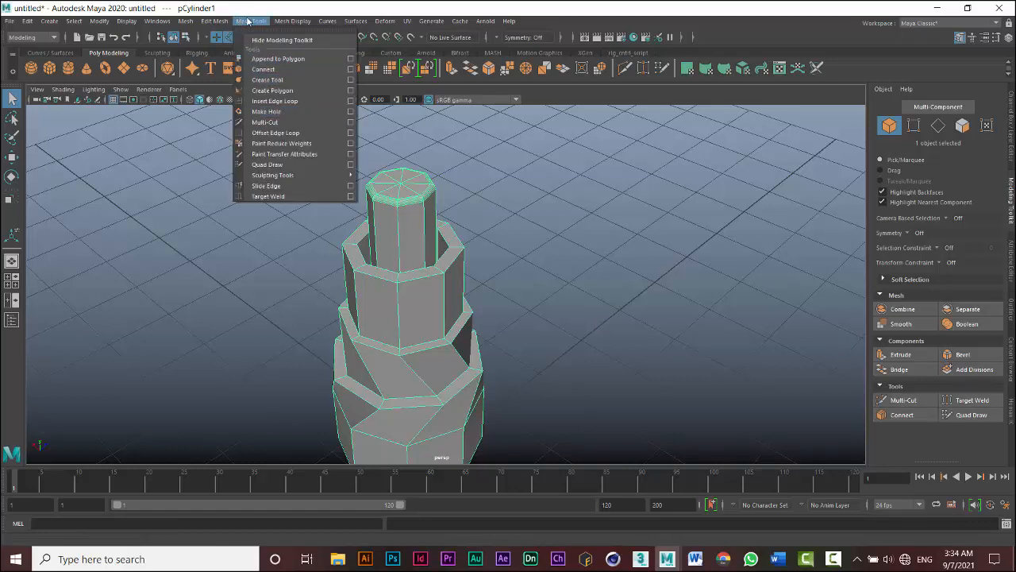
pyautogui.click(247, 21)
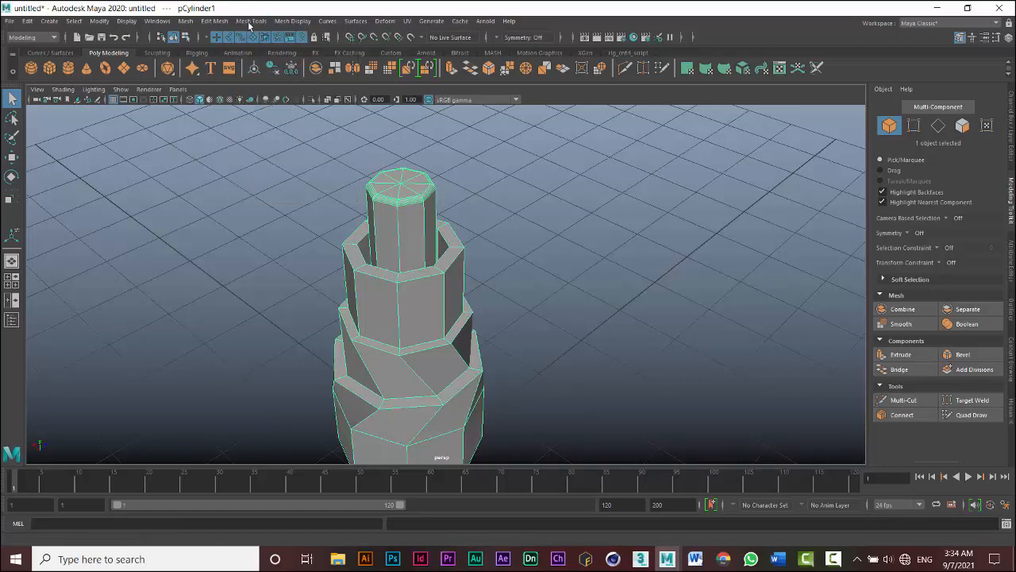
# - Try to cut new edges across the cylinder's middle tier with the Multi-Cut tool, then undo the cut
pyautogui.click(903, 400)
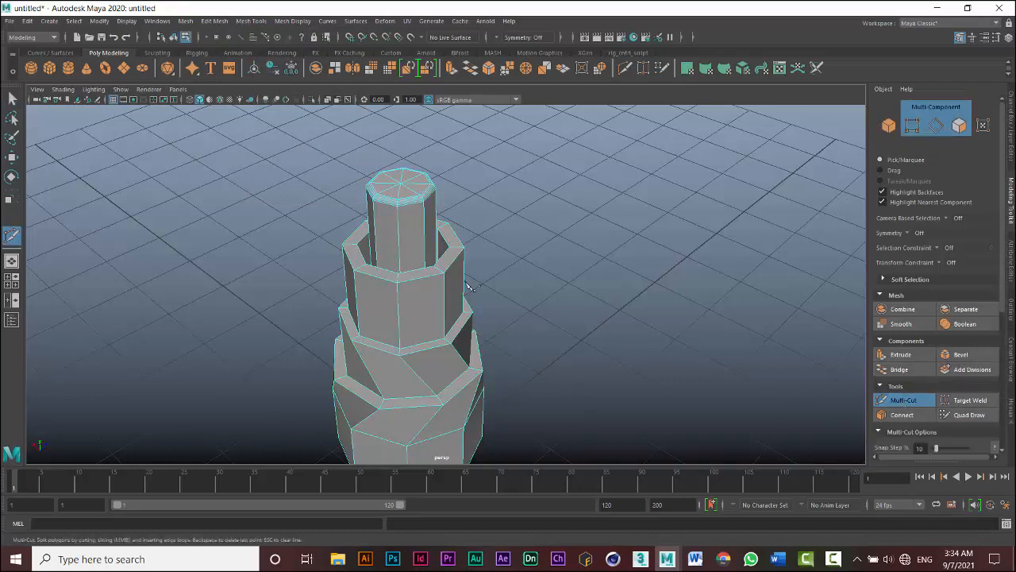
pyautogui.click(398, 283)
pyautogui.click(399, 319)
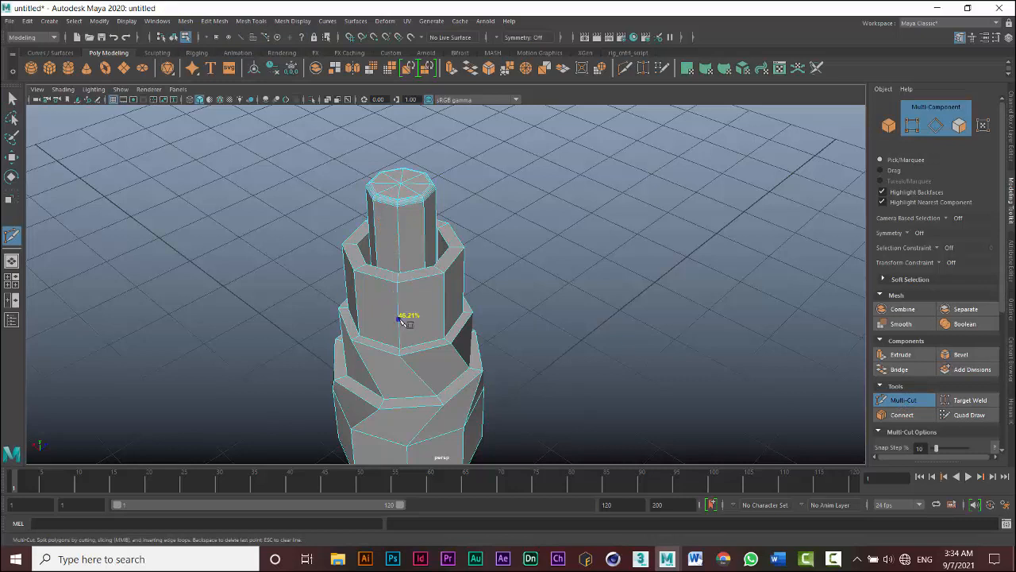
pyautogui.click(443, 315)
pyautogui.rightClick(436, 318)
pyautogui.moveTo(436, 377); pyautogui.dragTo(437, 401)
pyautogui.click(426, 303)
pyautogui.hotkey('ctrl', 'z')
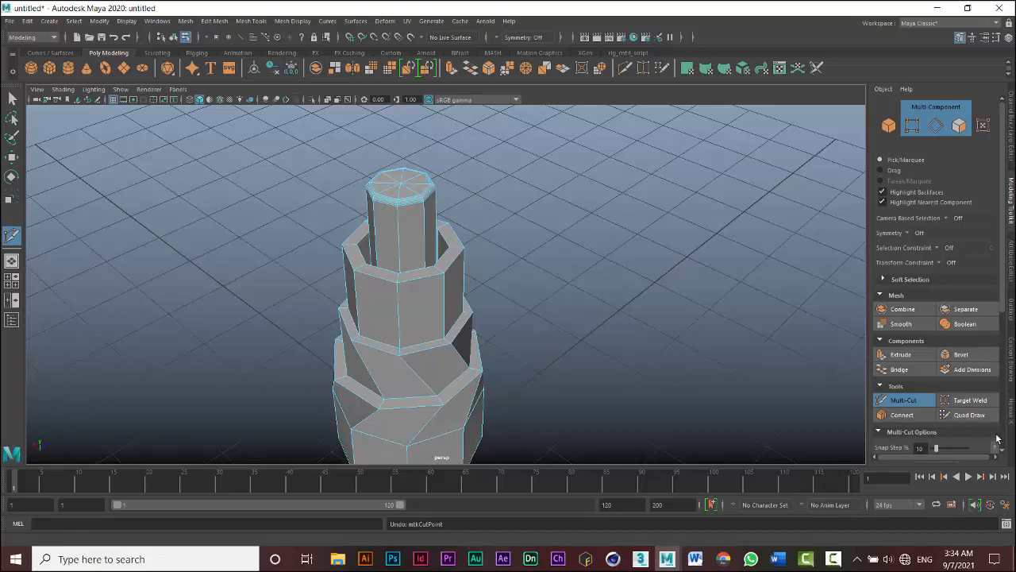
# - Exit the Multi-Cut tool and return to object selection mode
pyautogui.scroll(-3, 930, 403)
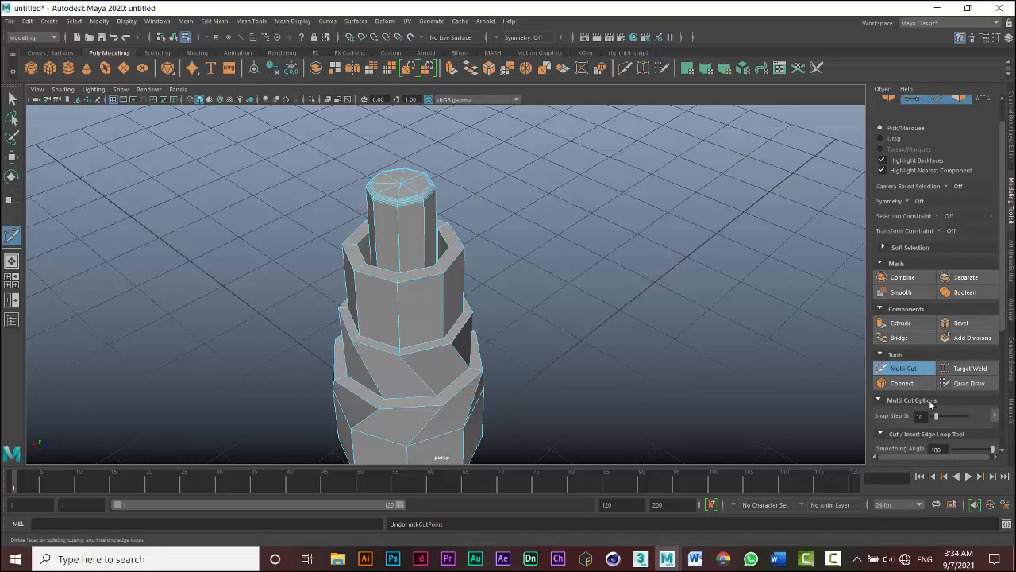
pyautogui.scroll(-3, 930, 397)
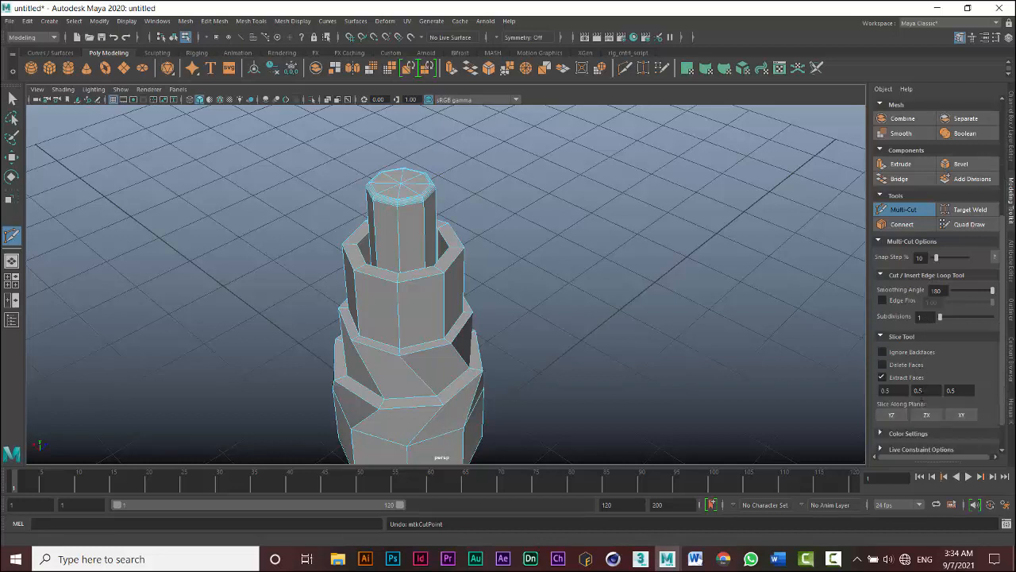
pyautogui.scroll(4, 918, 306)
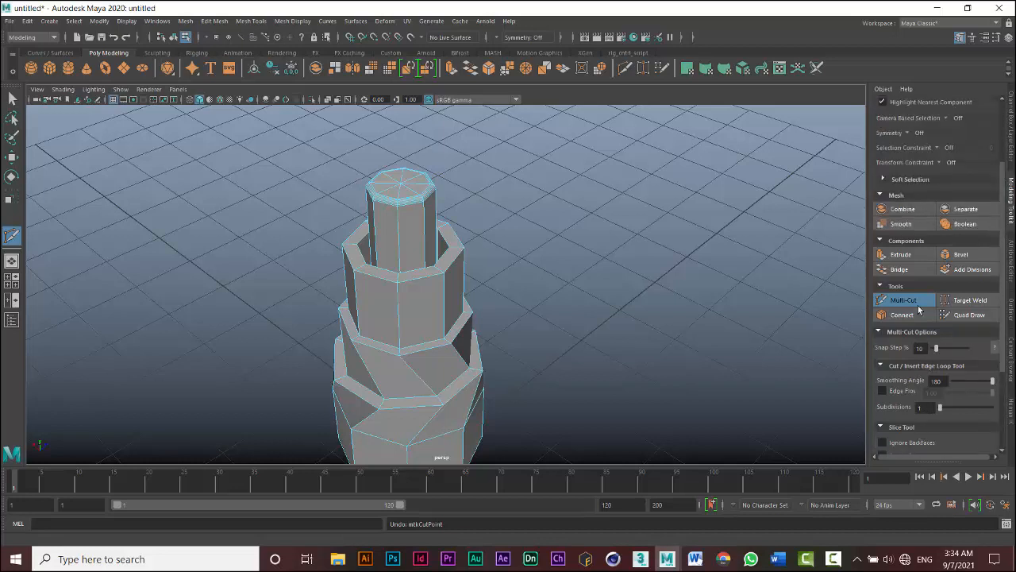
pyautogui.click(917, 303)
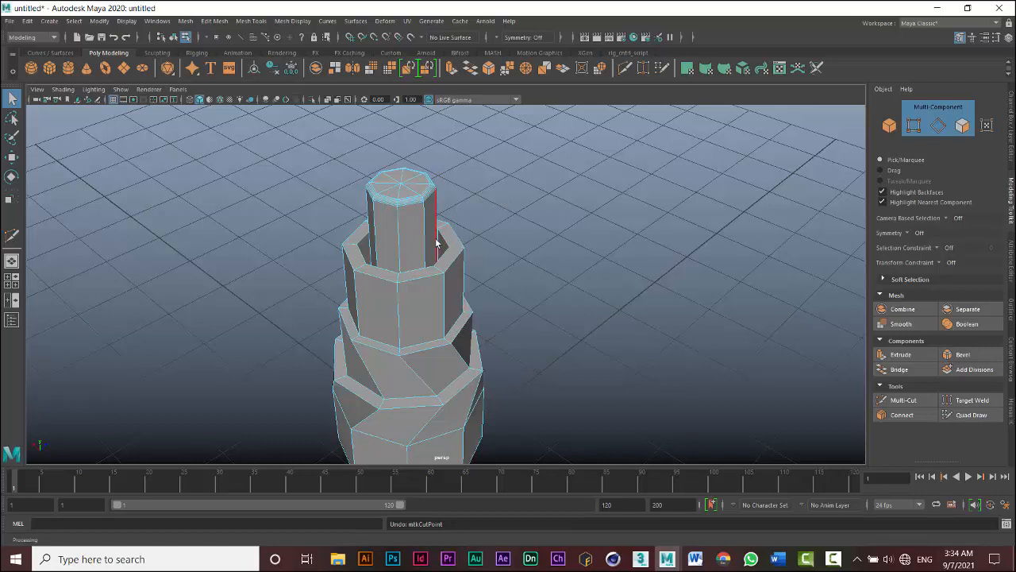
pyautogui.click(895, 123)
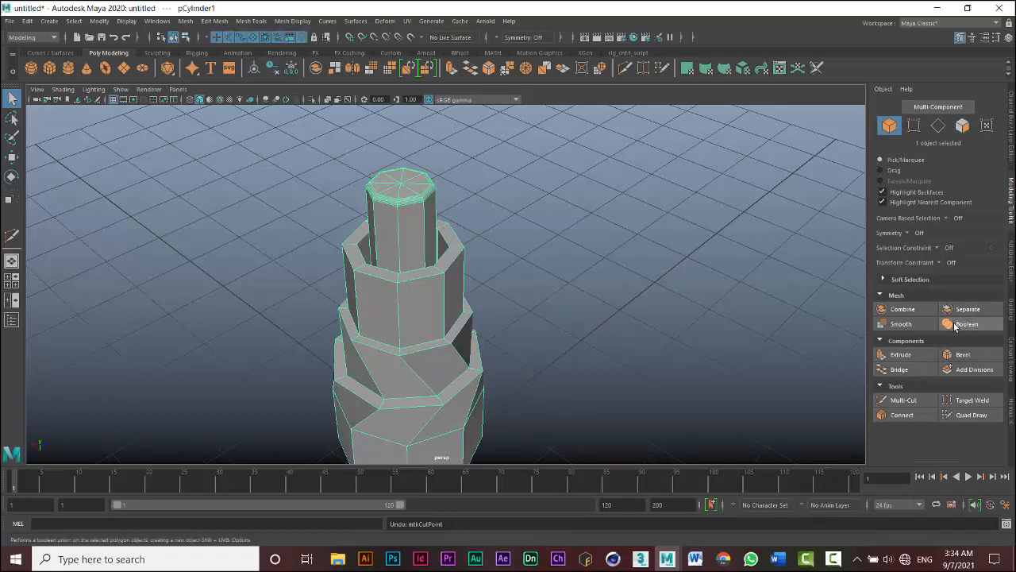